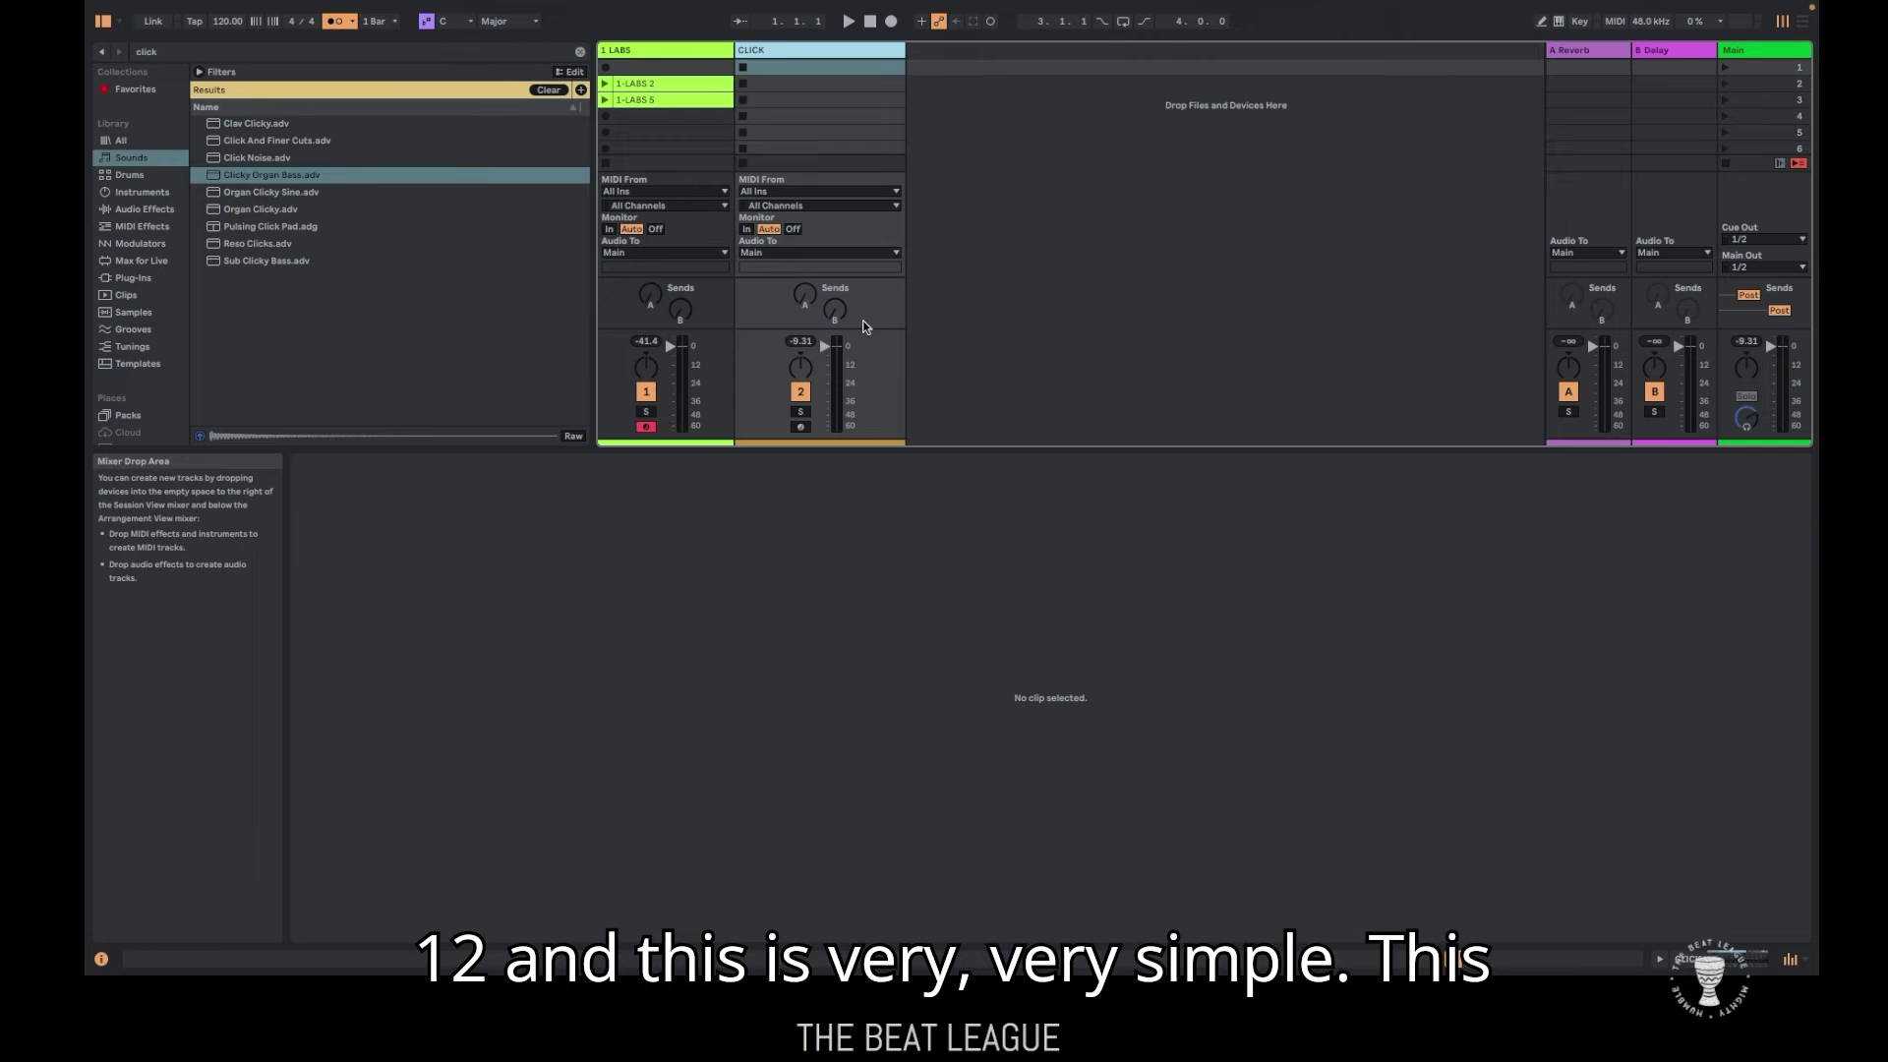
Compare the notes of the 1-LABS 2 and 1-LABS 5 clips, ending on 1-LABS 2
click(659, 84)
click(653, 96)
click(657, 85)
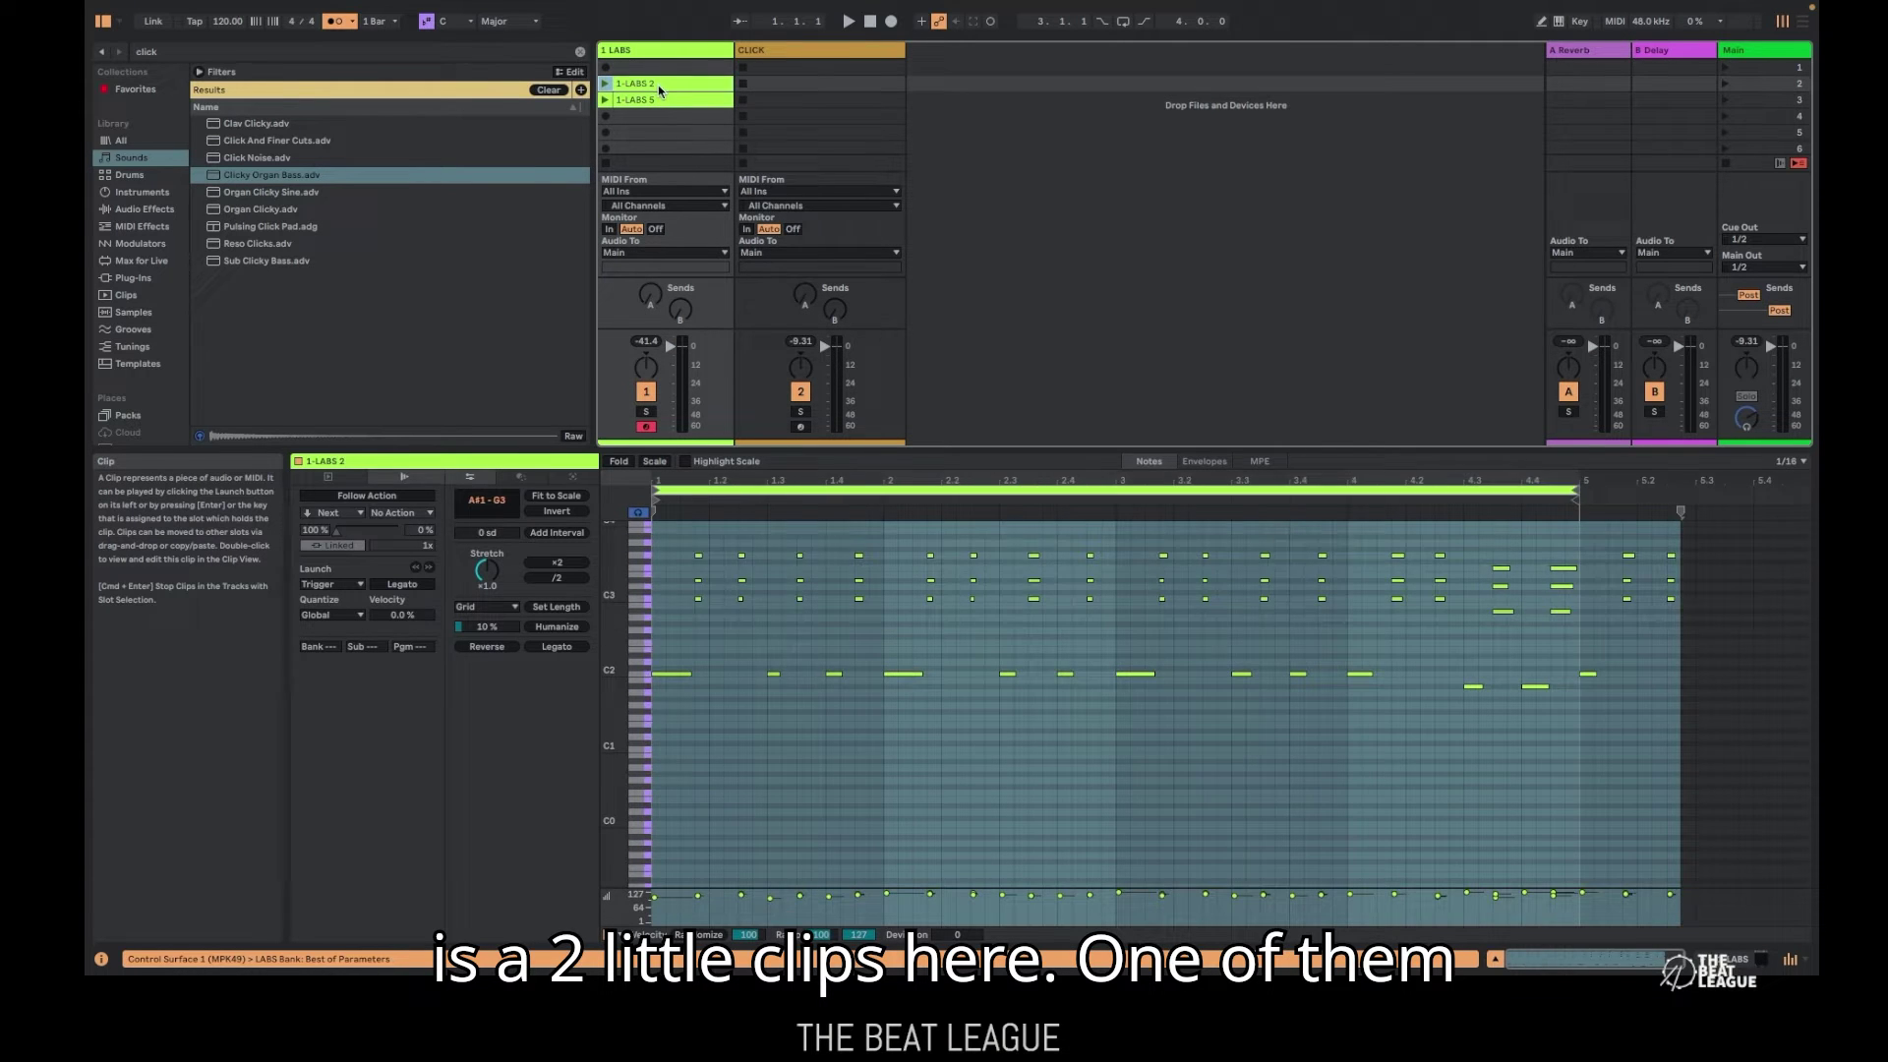
click(660, 99)
click(659, 86)
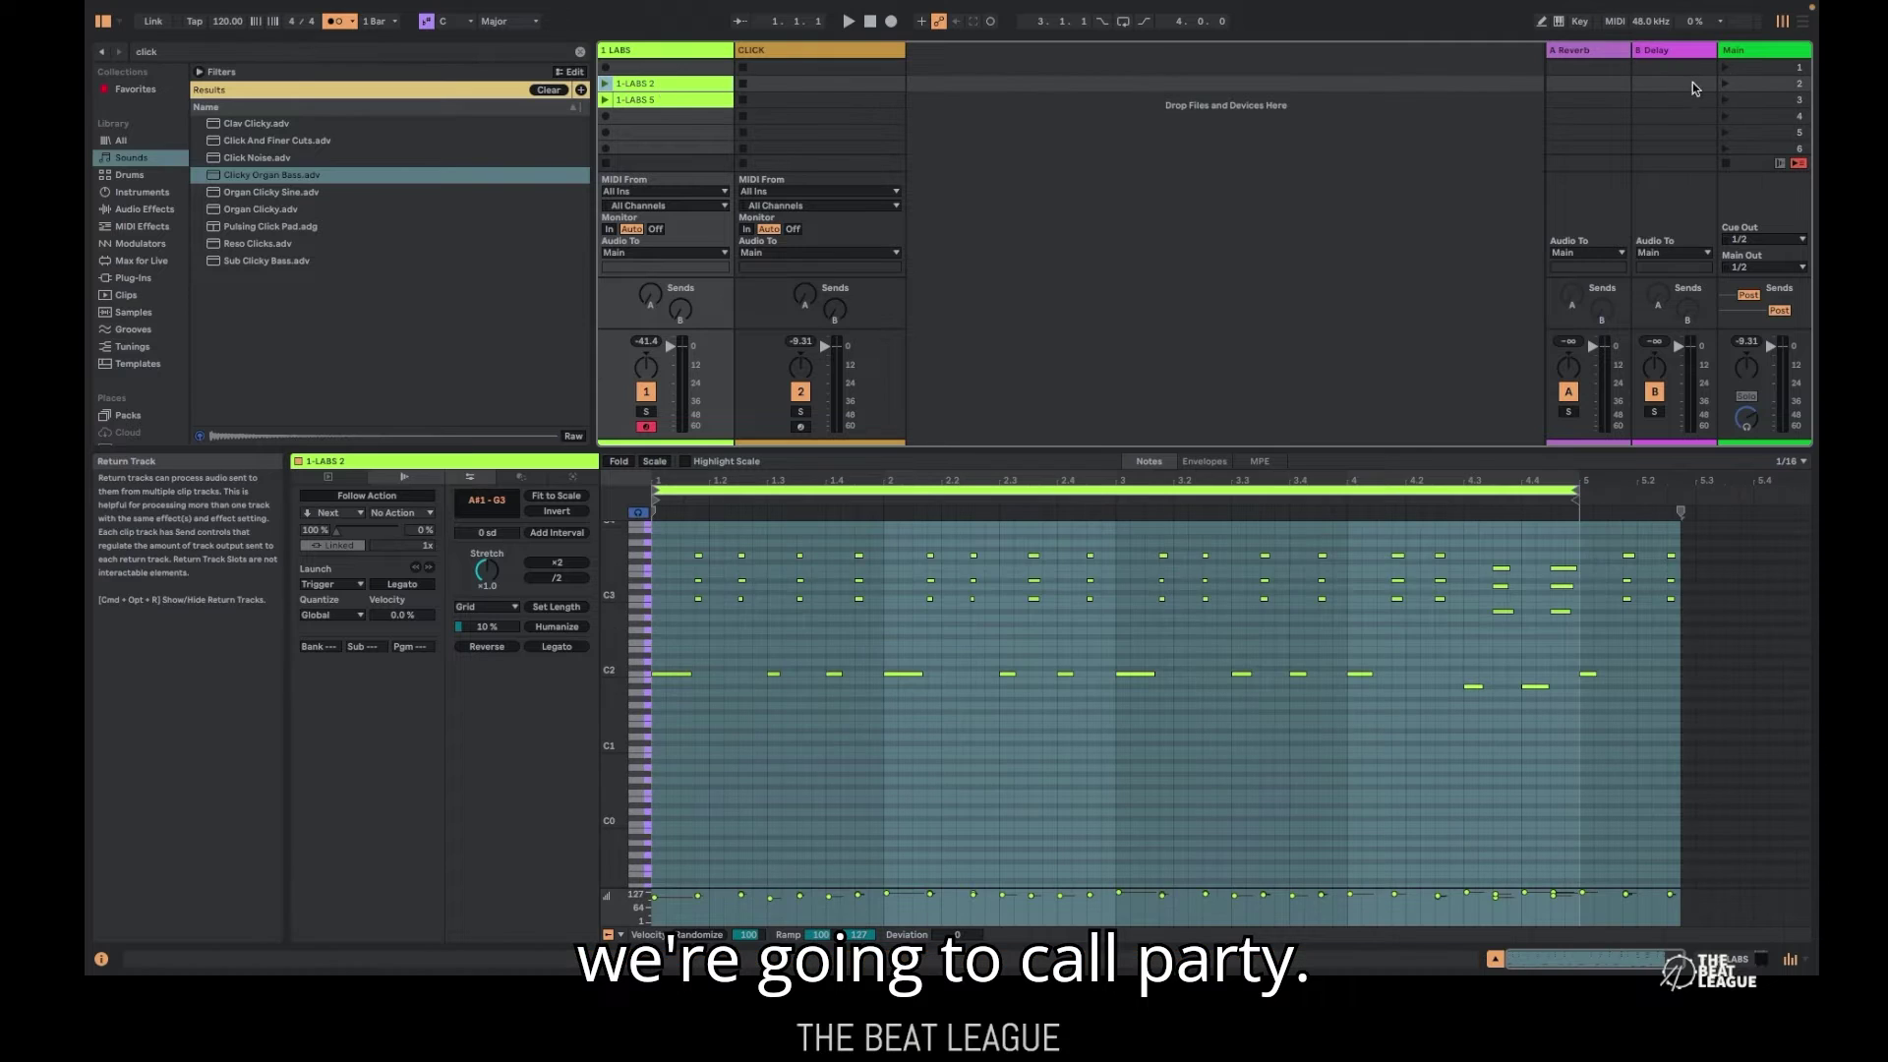
Audition scenes 2 and 3, then stop playback
click(1726, 84)
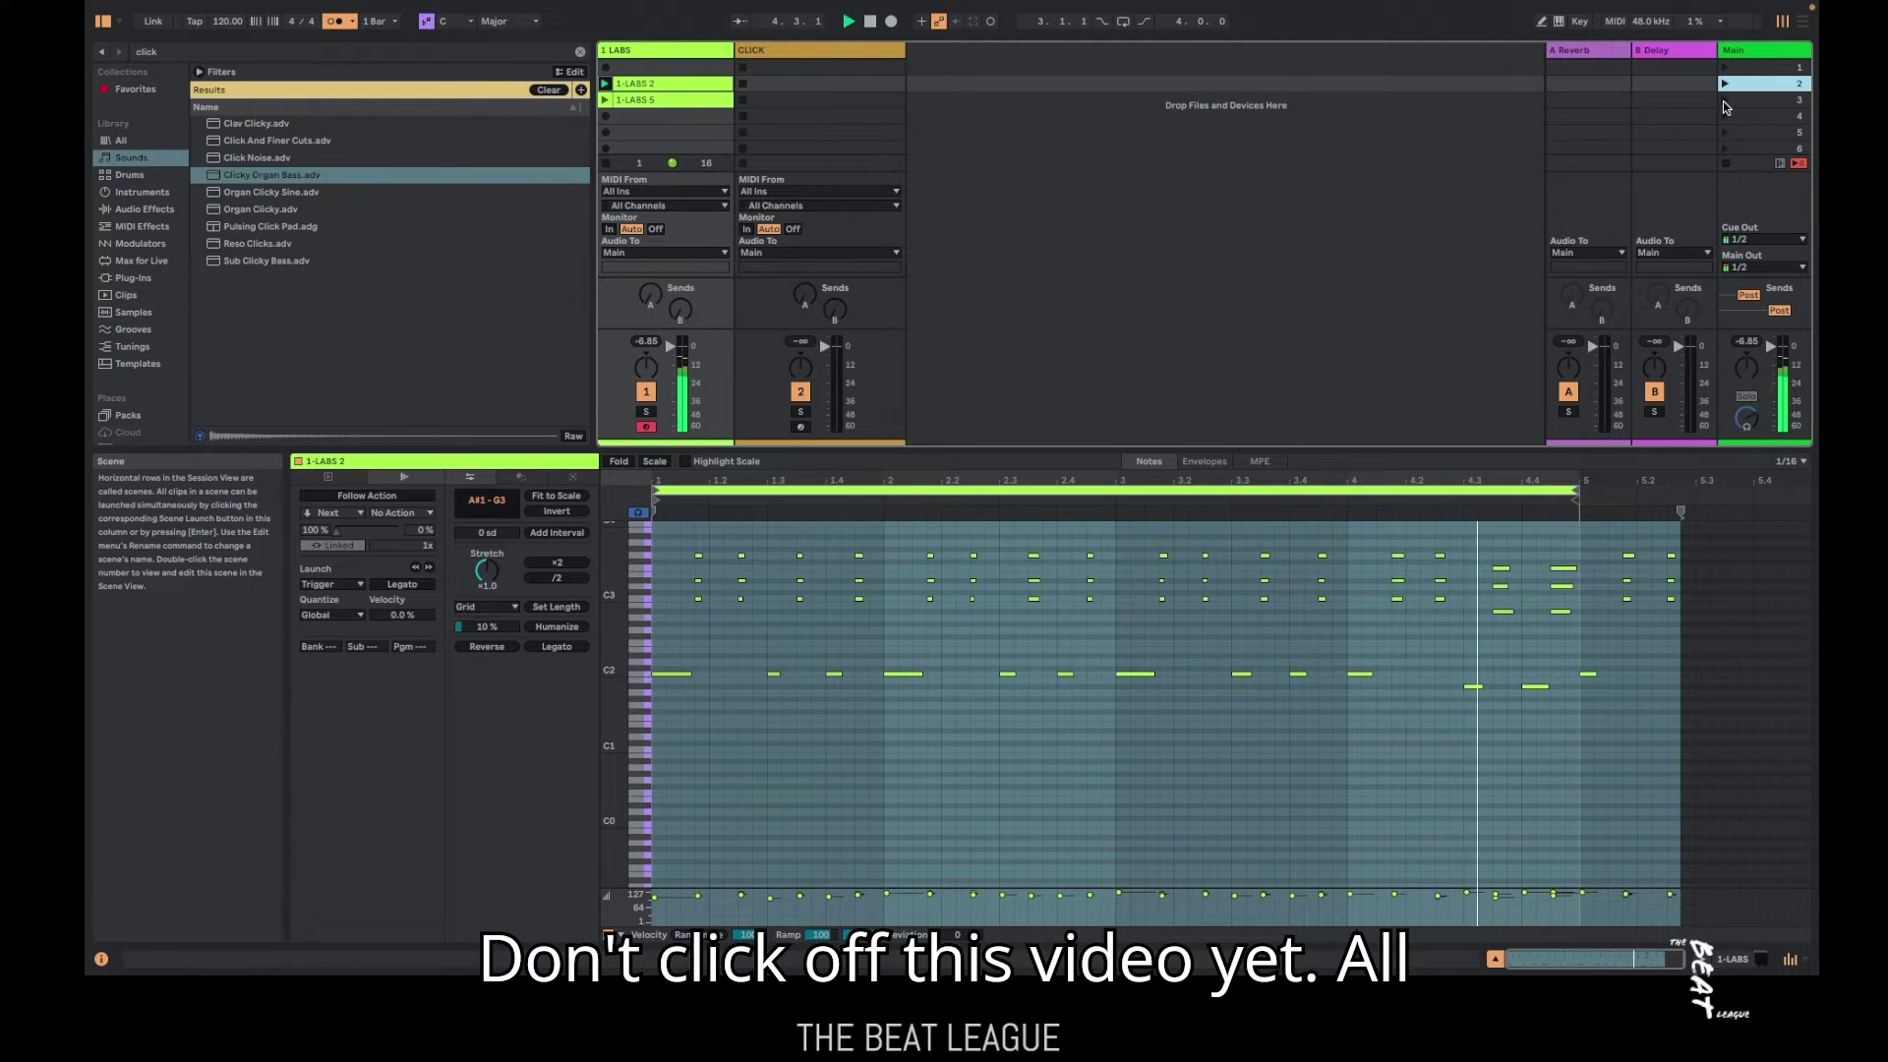
click(1725, 101)
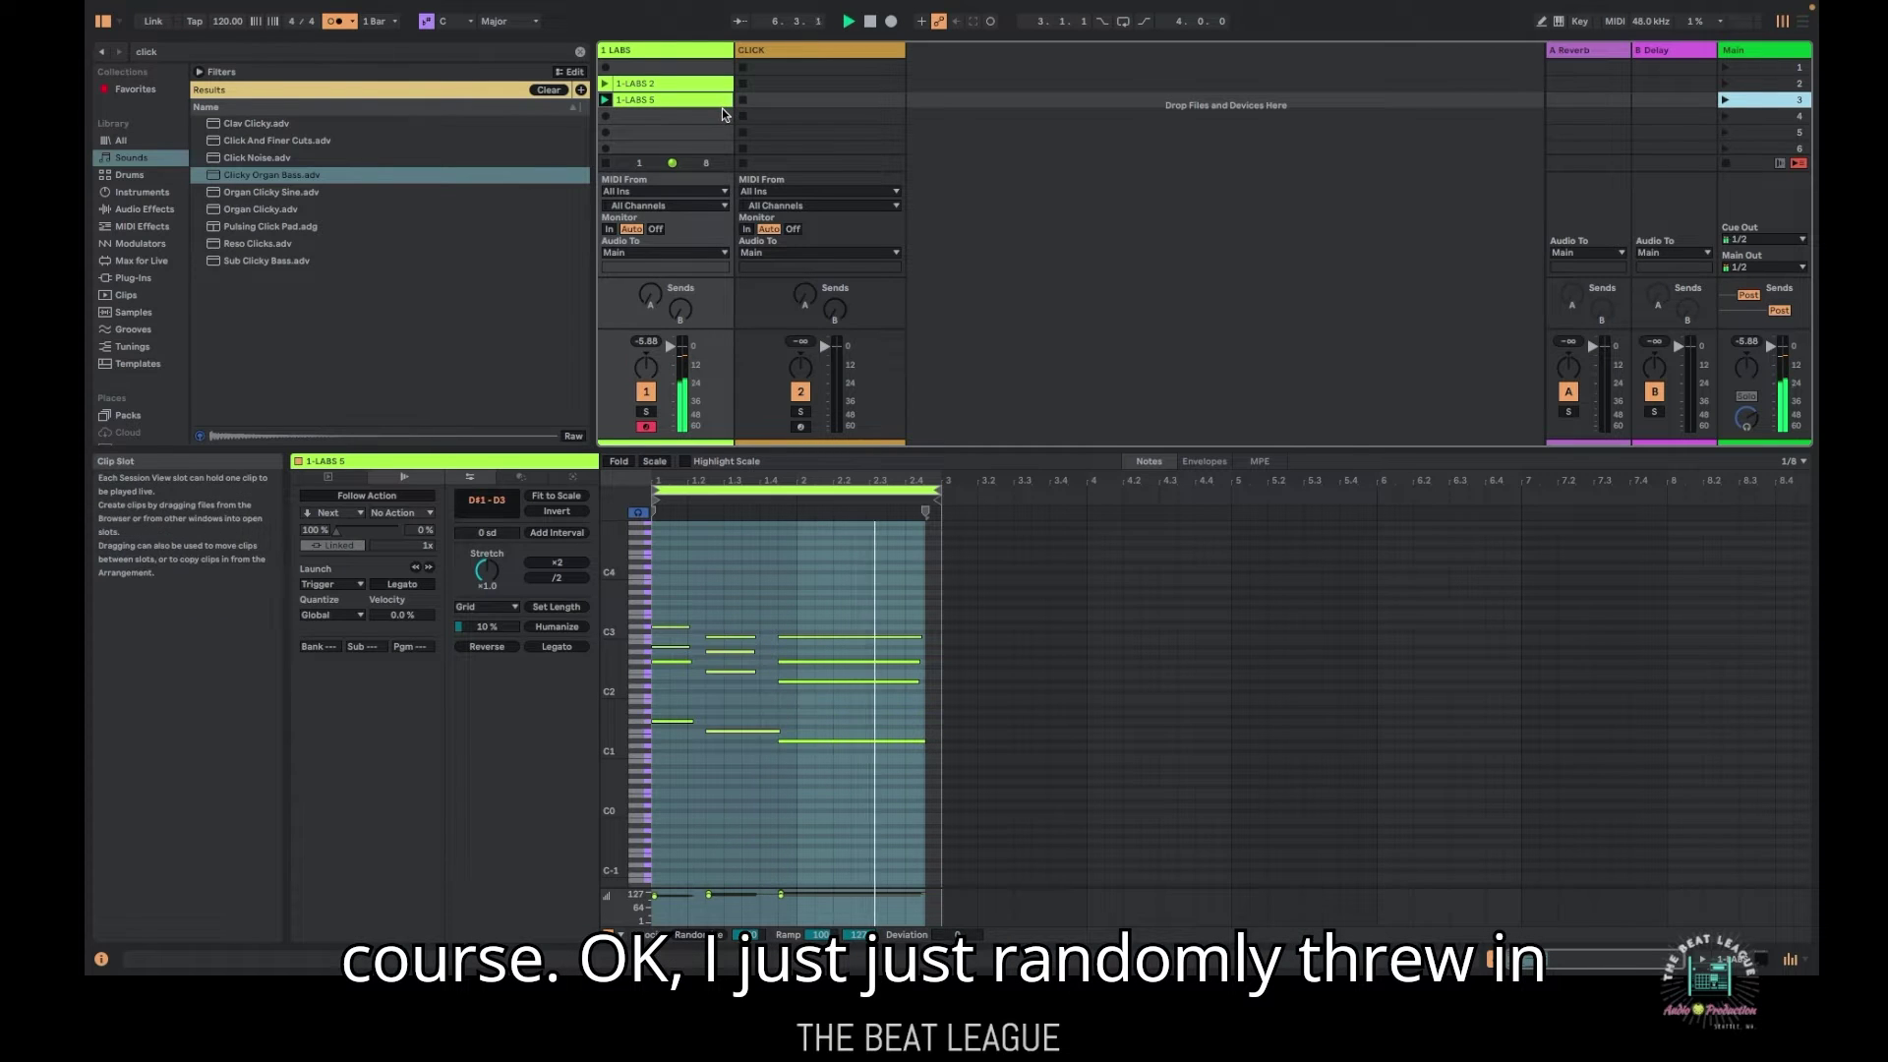
click(870, 22)
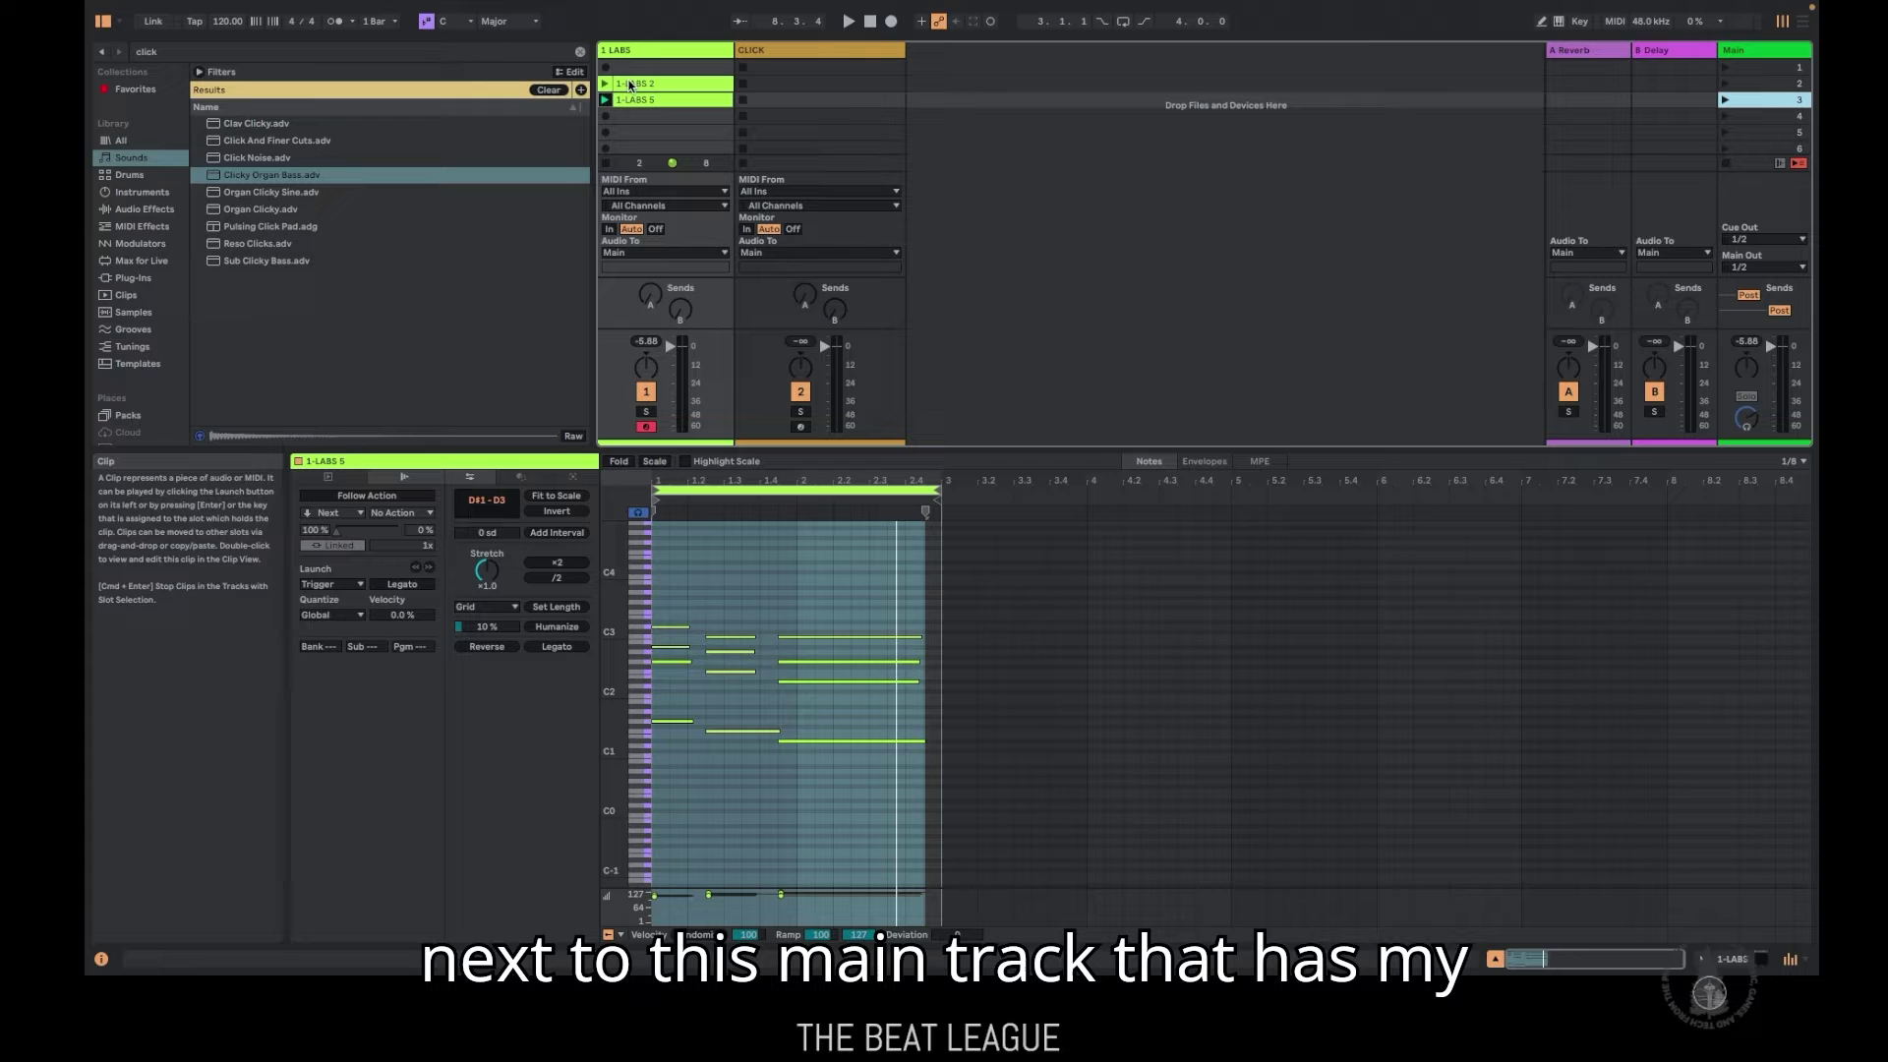
Create a one-bar CLICK clip with a C3 note then three B2 notes, all halved in length
double_click(814, 66)
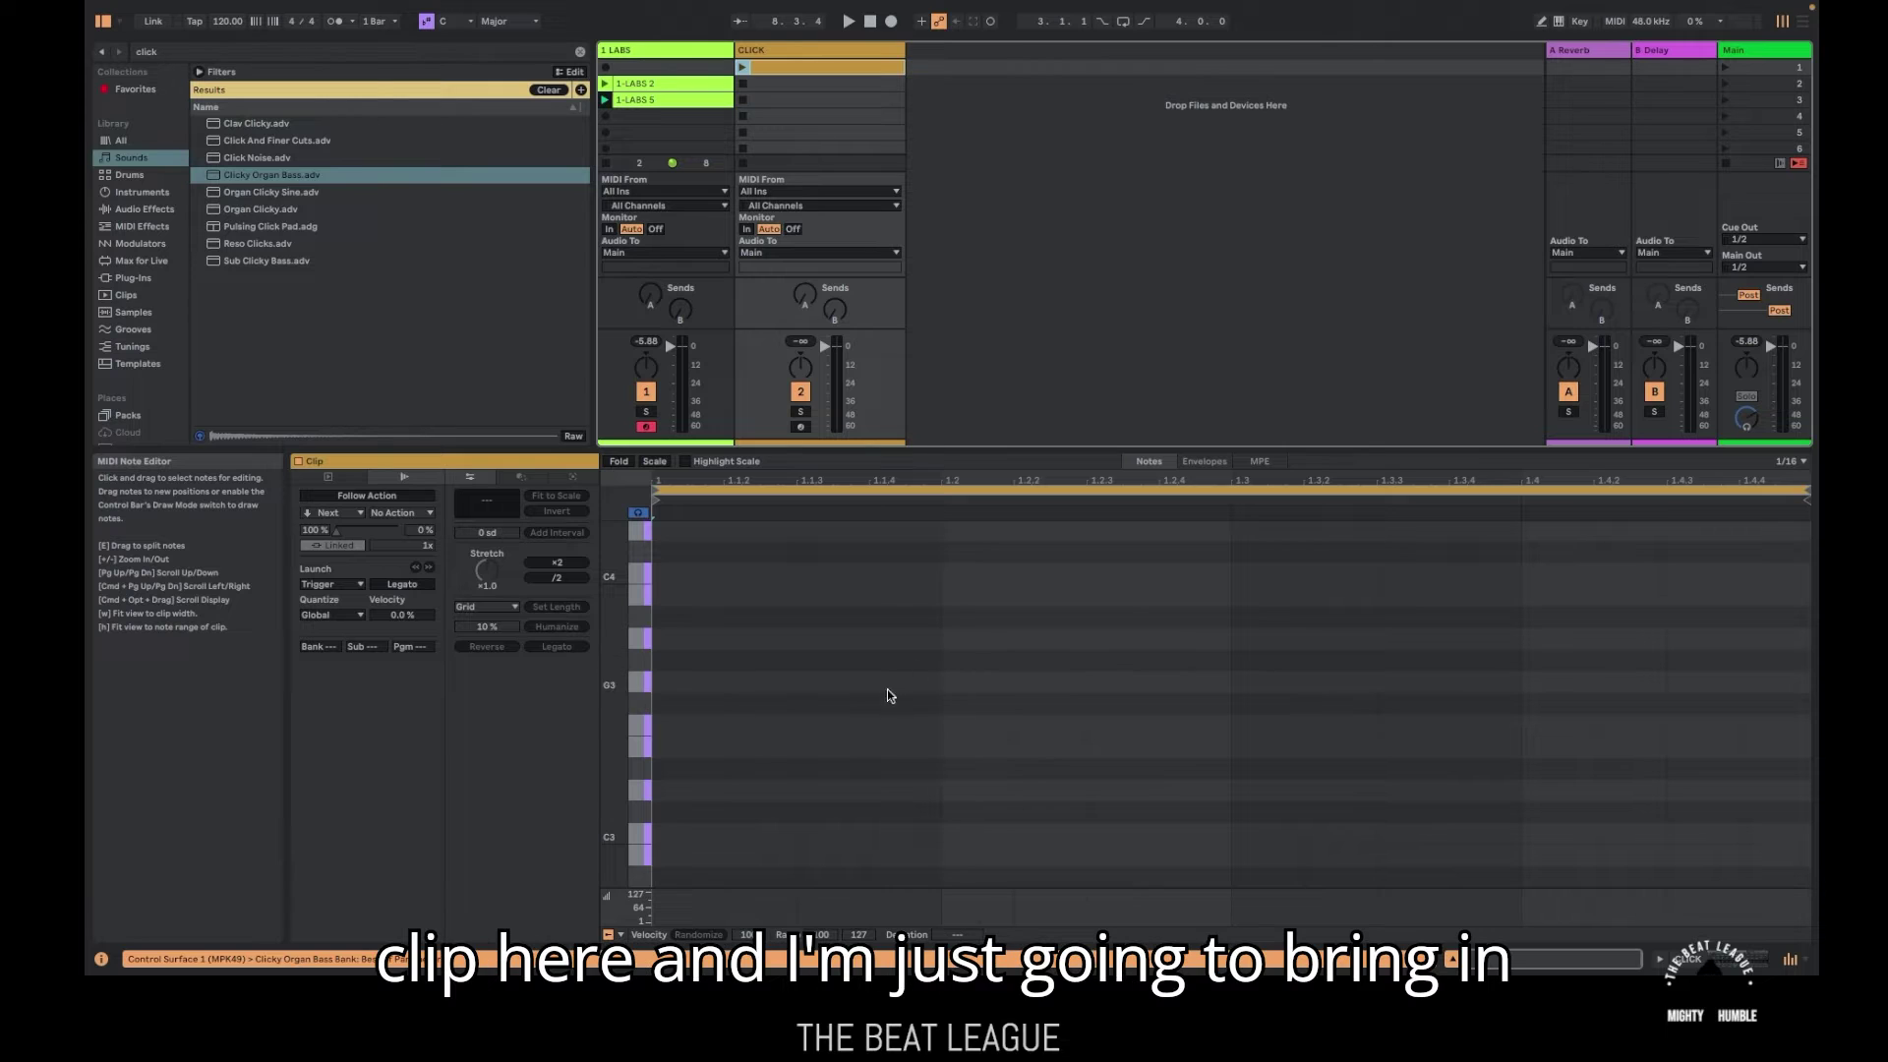
click(682, 847)
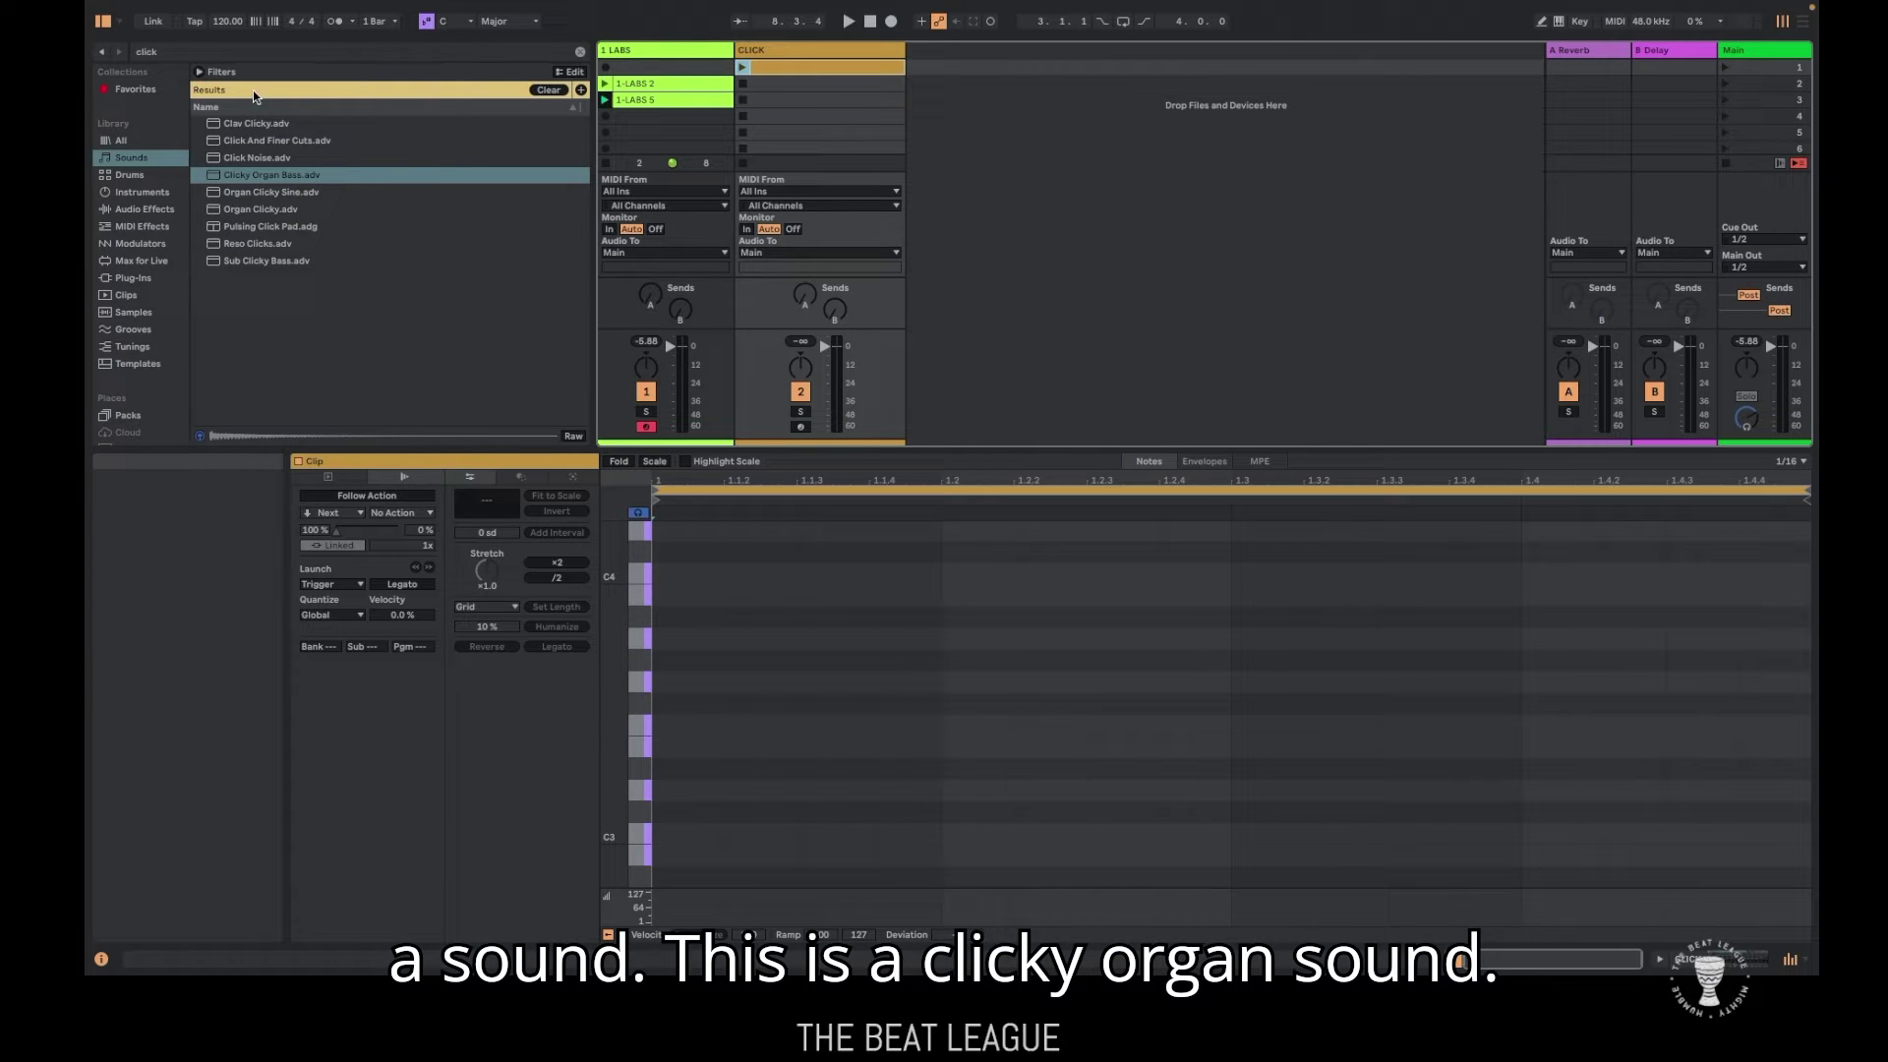
double_click(688, 833)
key(ctrl+a)
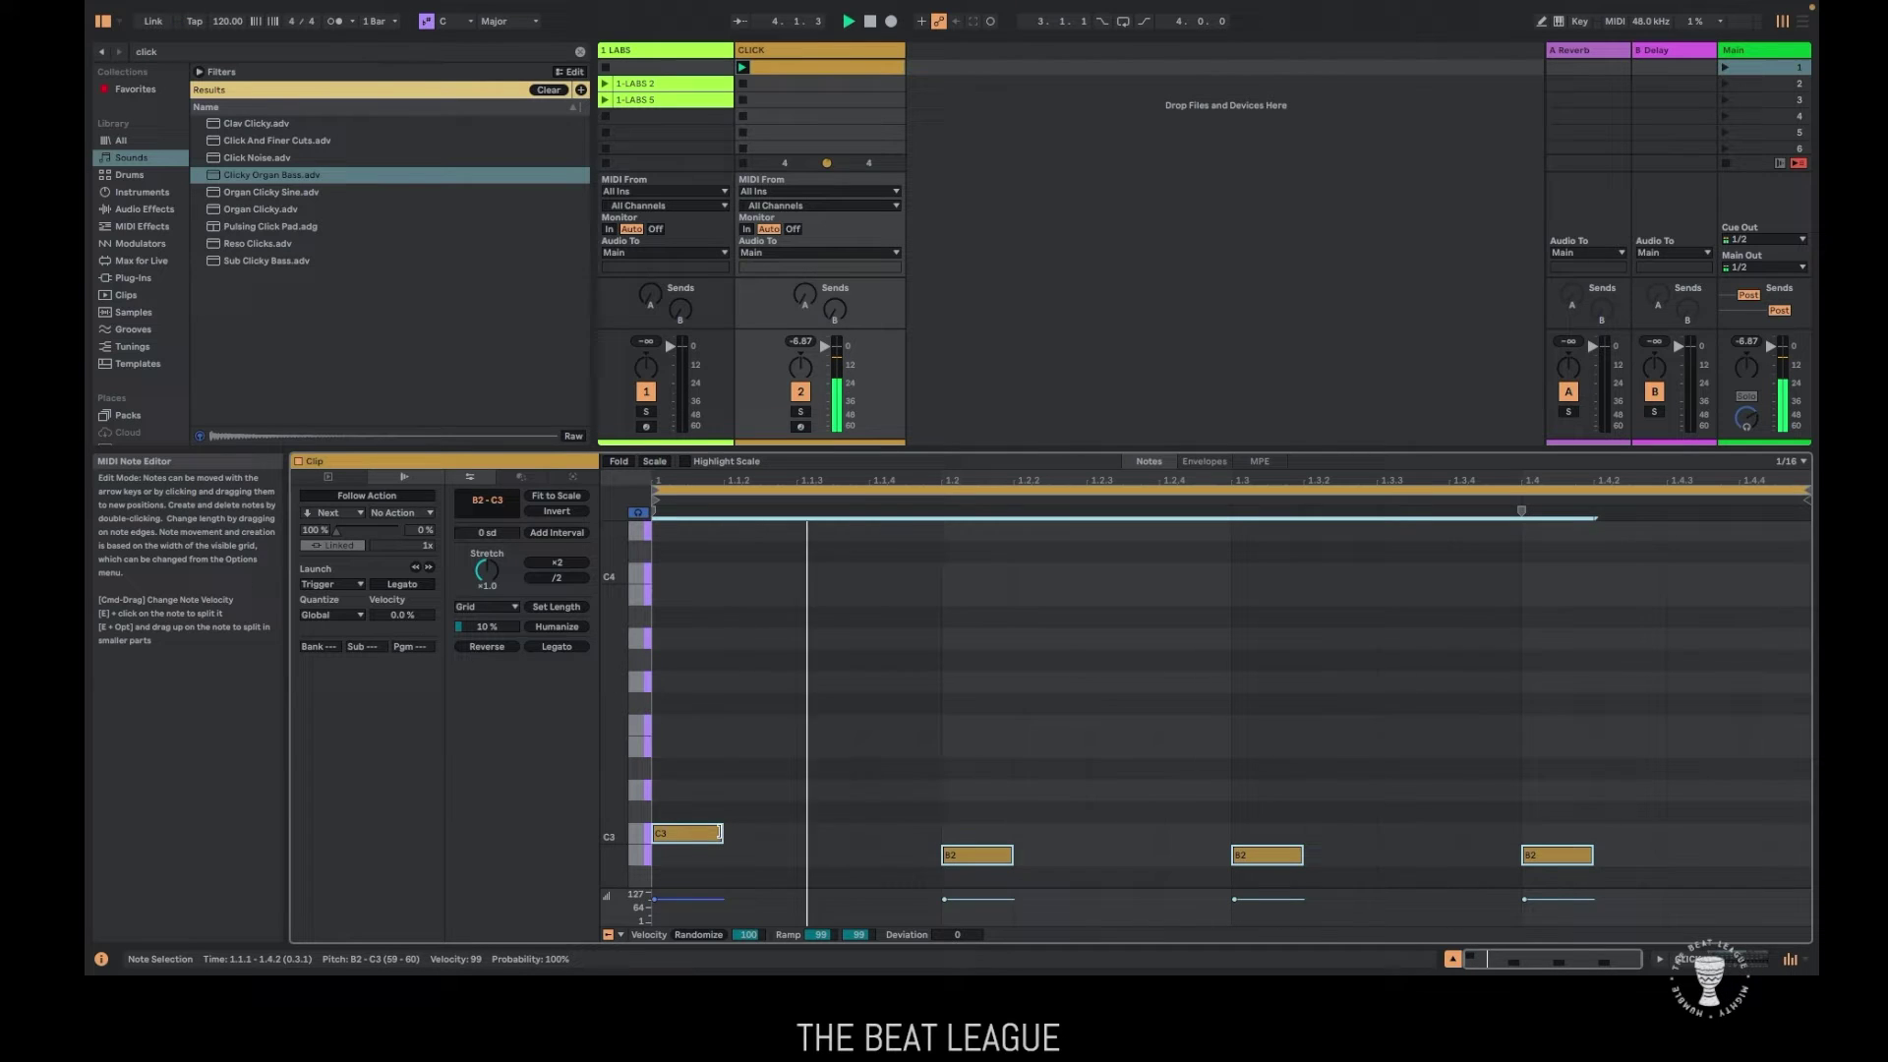
drag(721, 834, 675, 835)
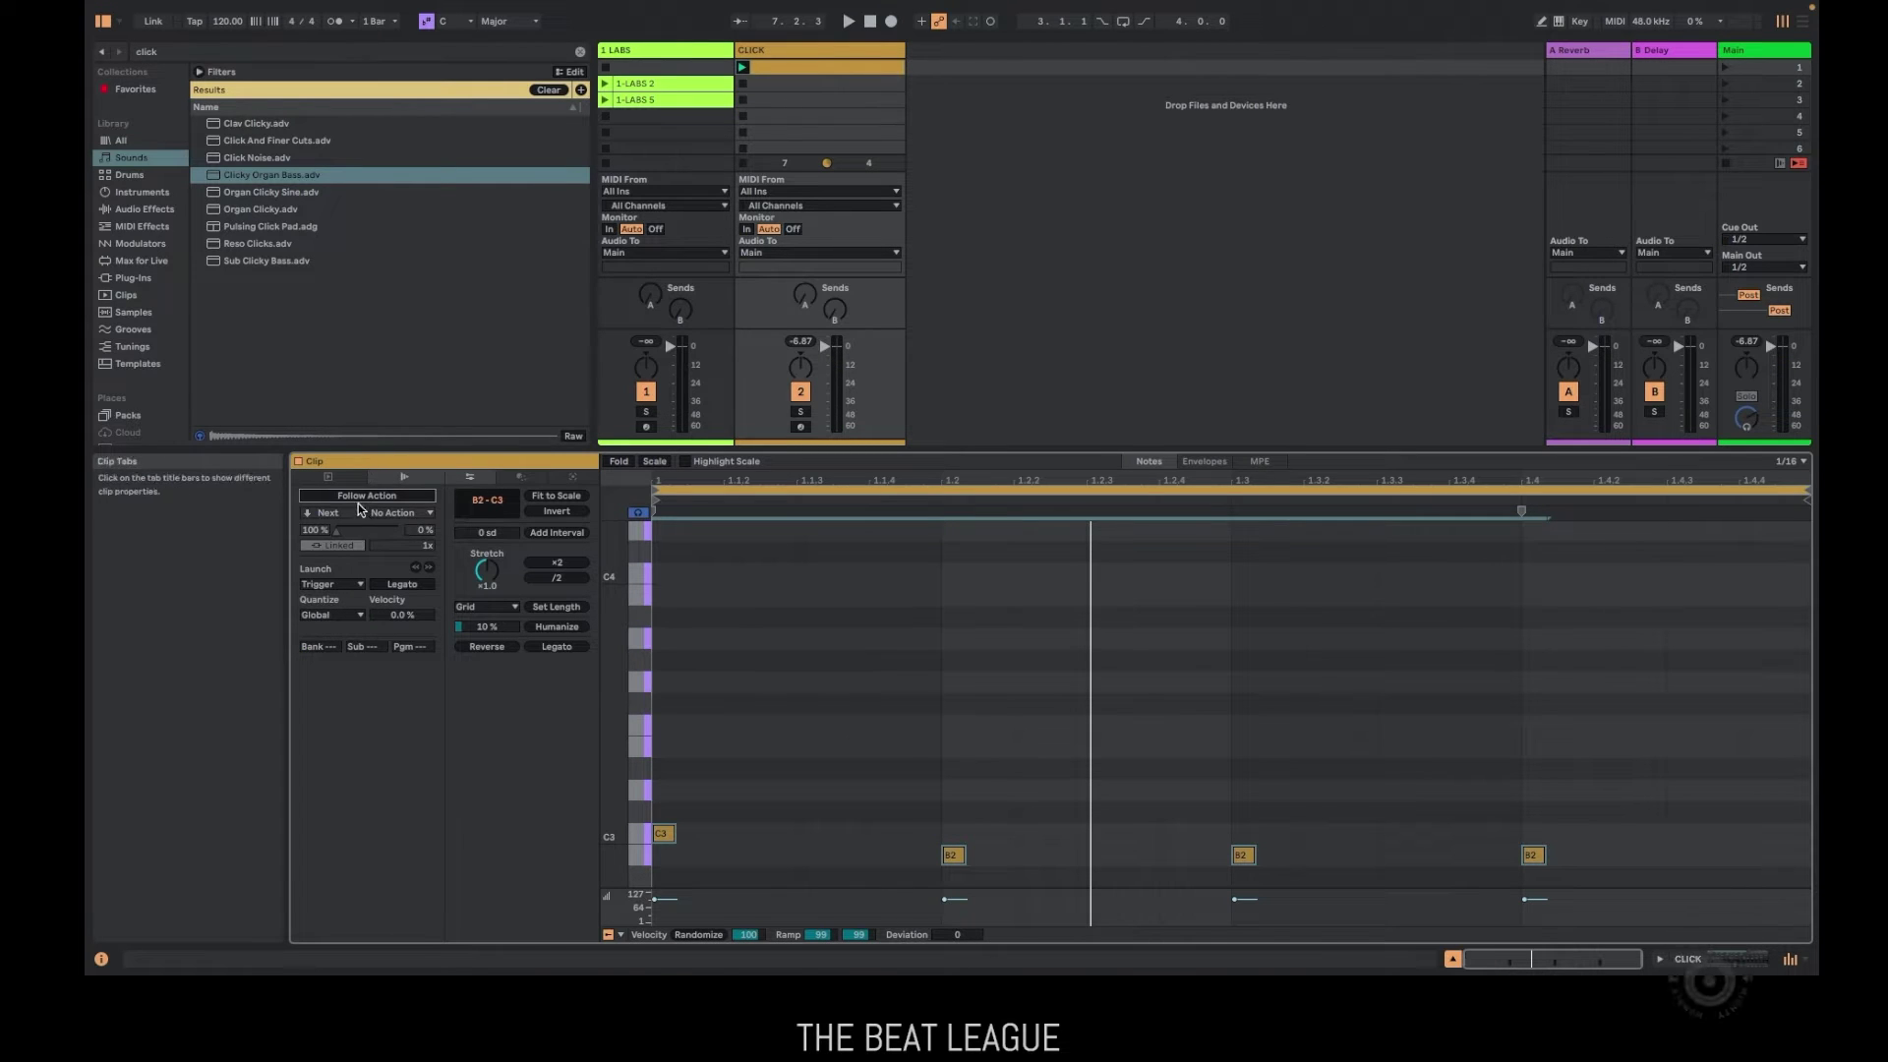
Enable the click clip's Follow Action as Next, unlinked, firing after 2 bars
click(375, 497)
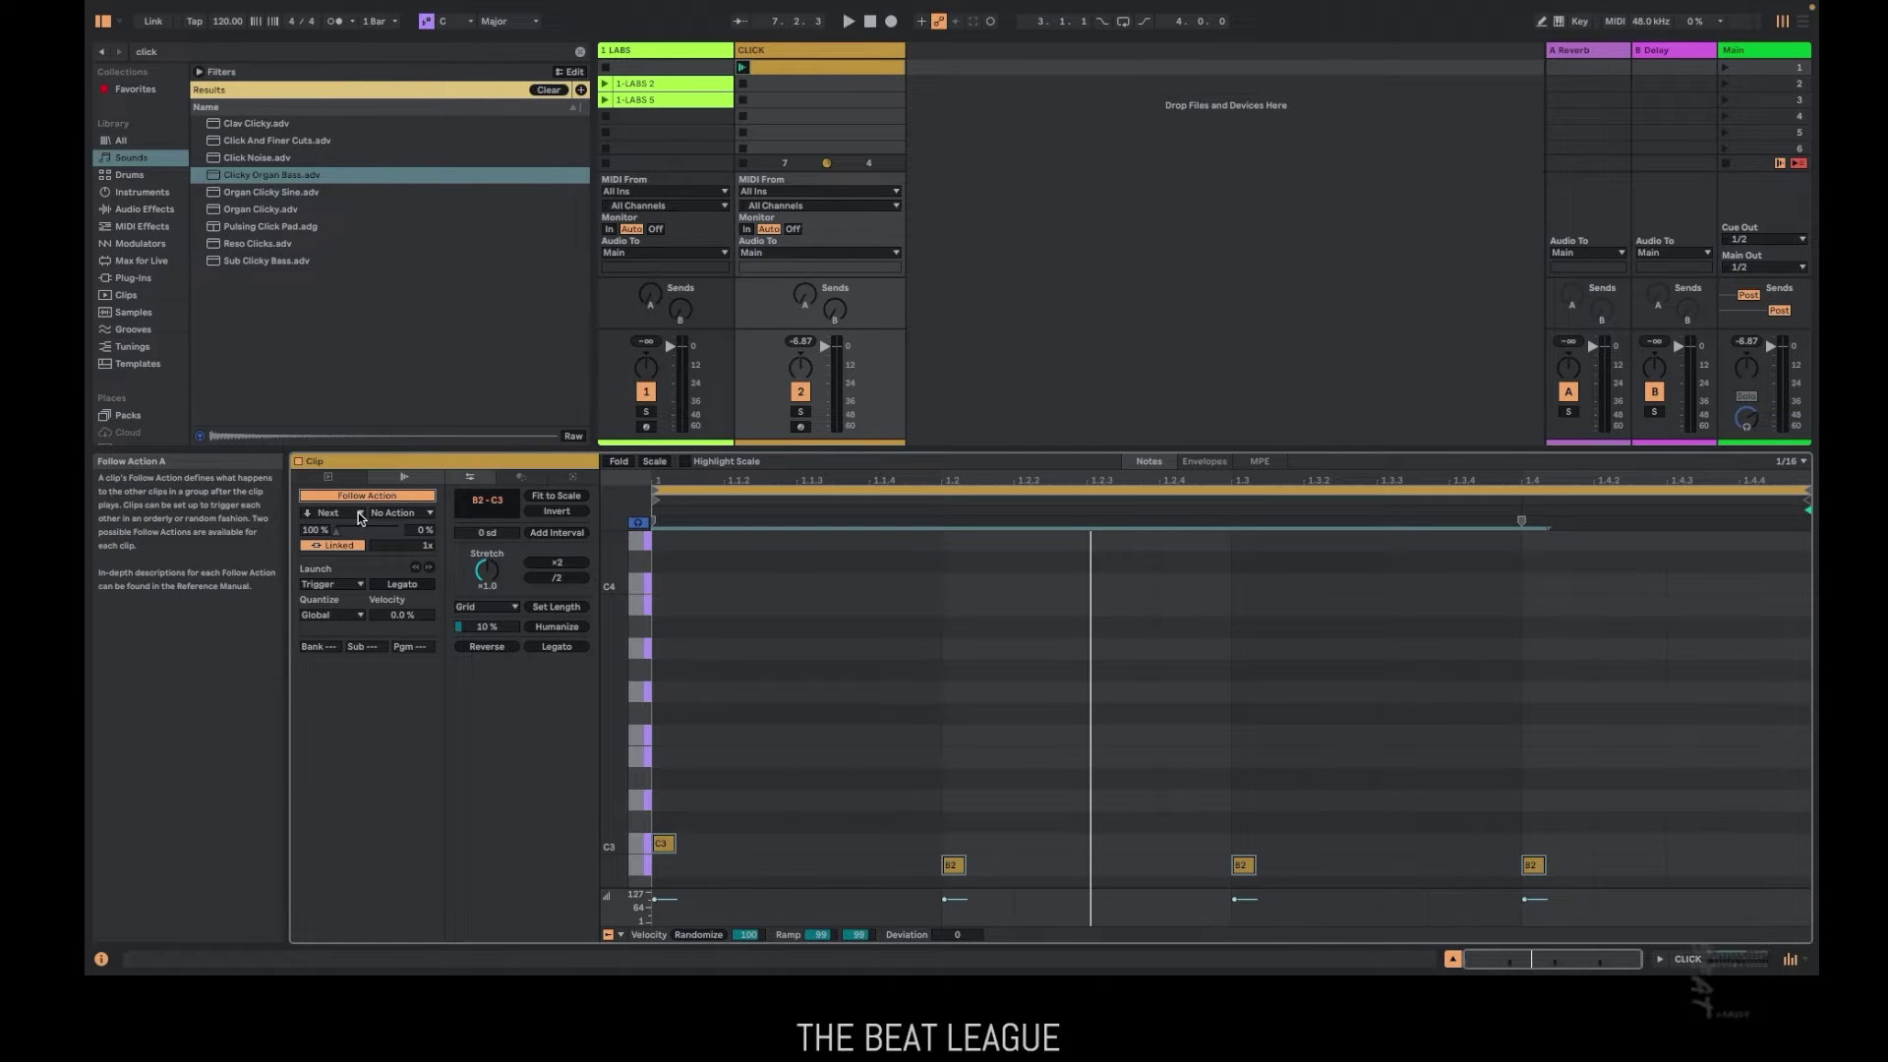
click(358, 513)
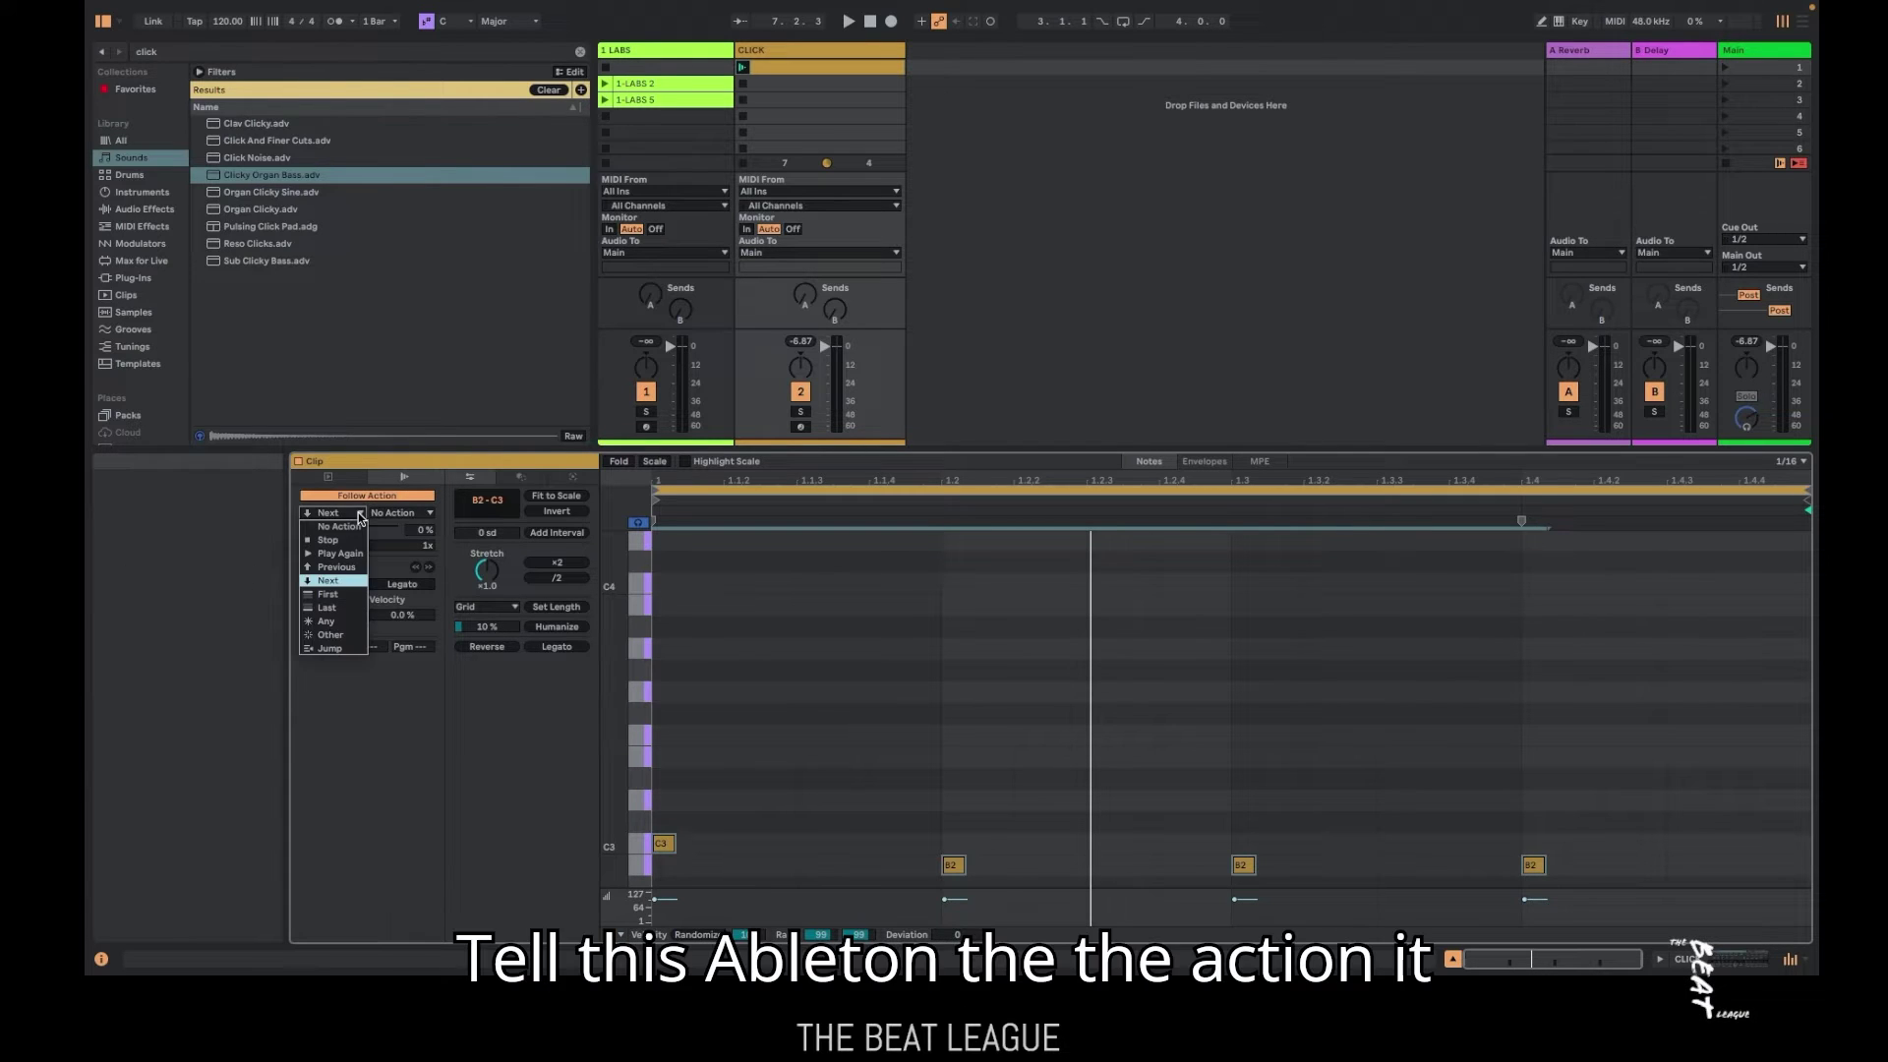
click(330, 581)
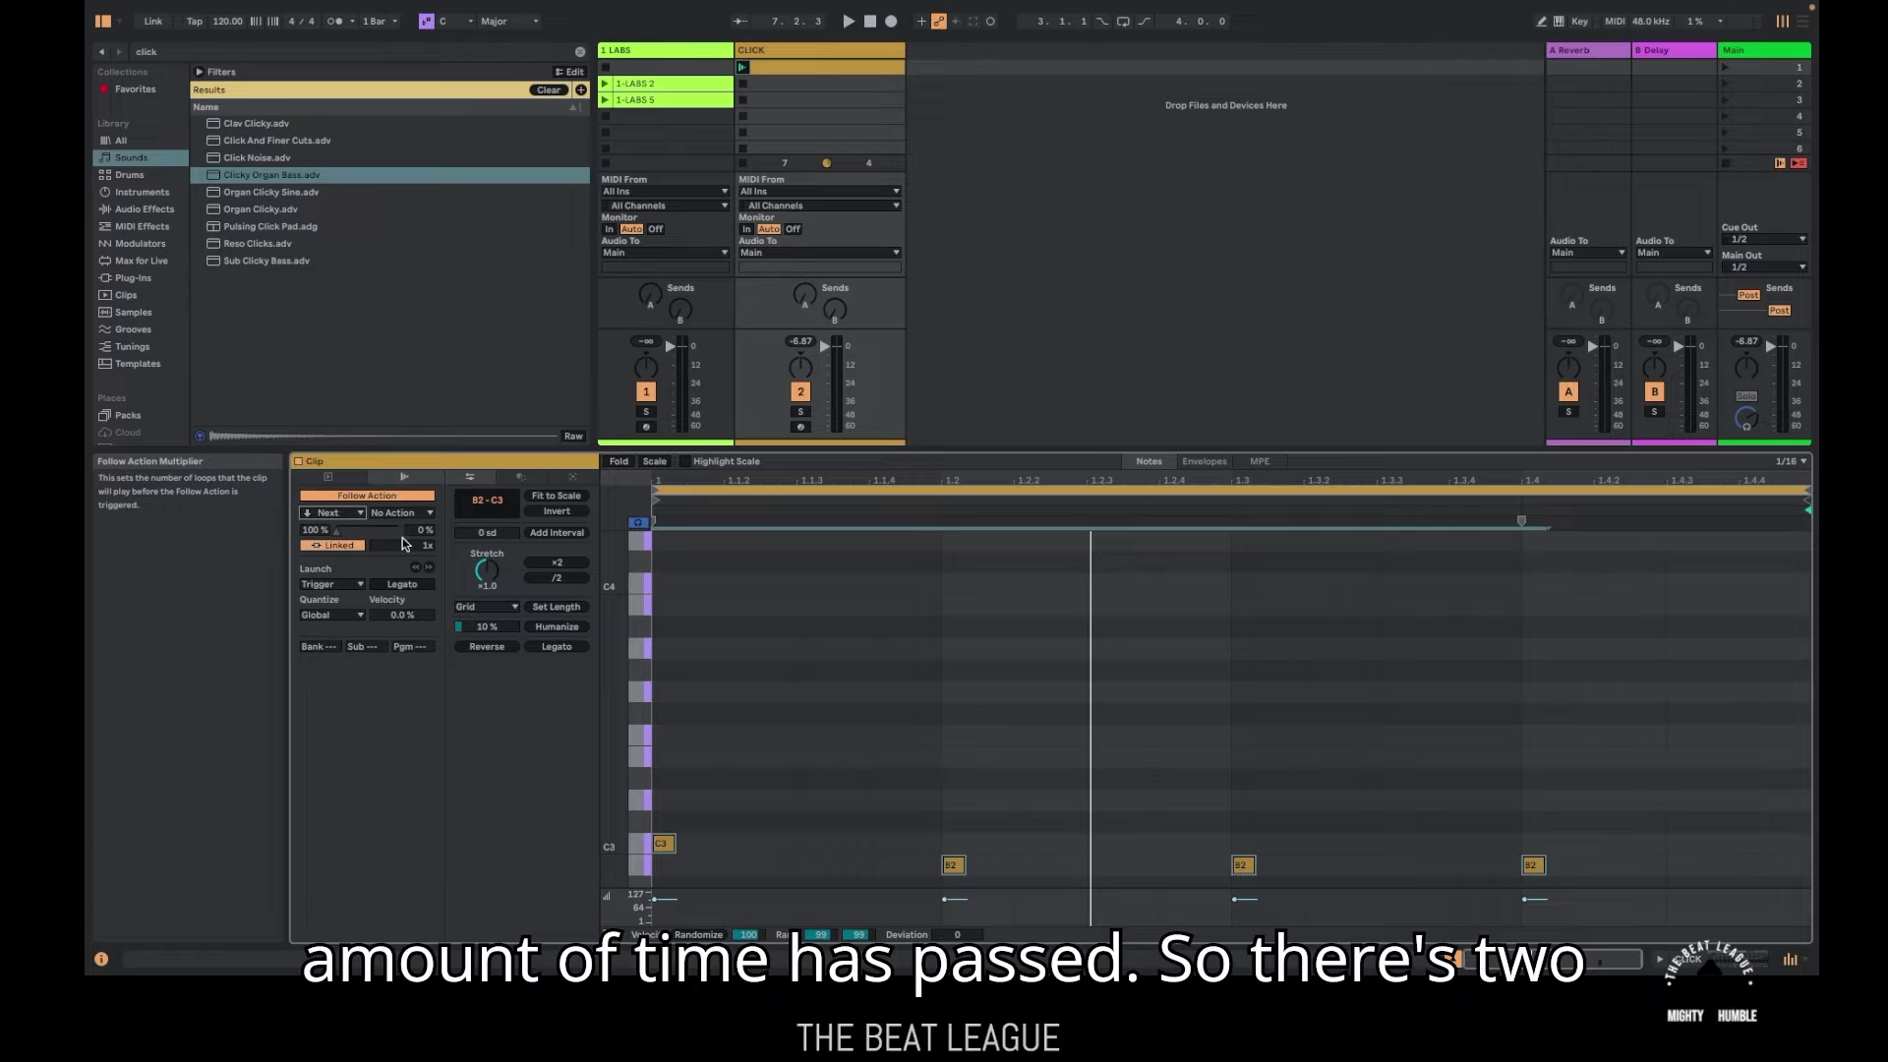
click(305, 544)
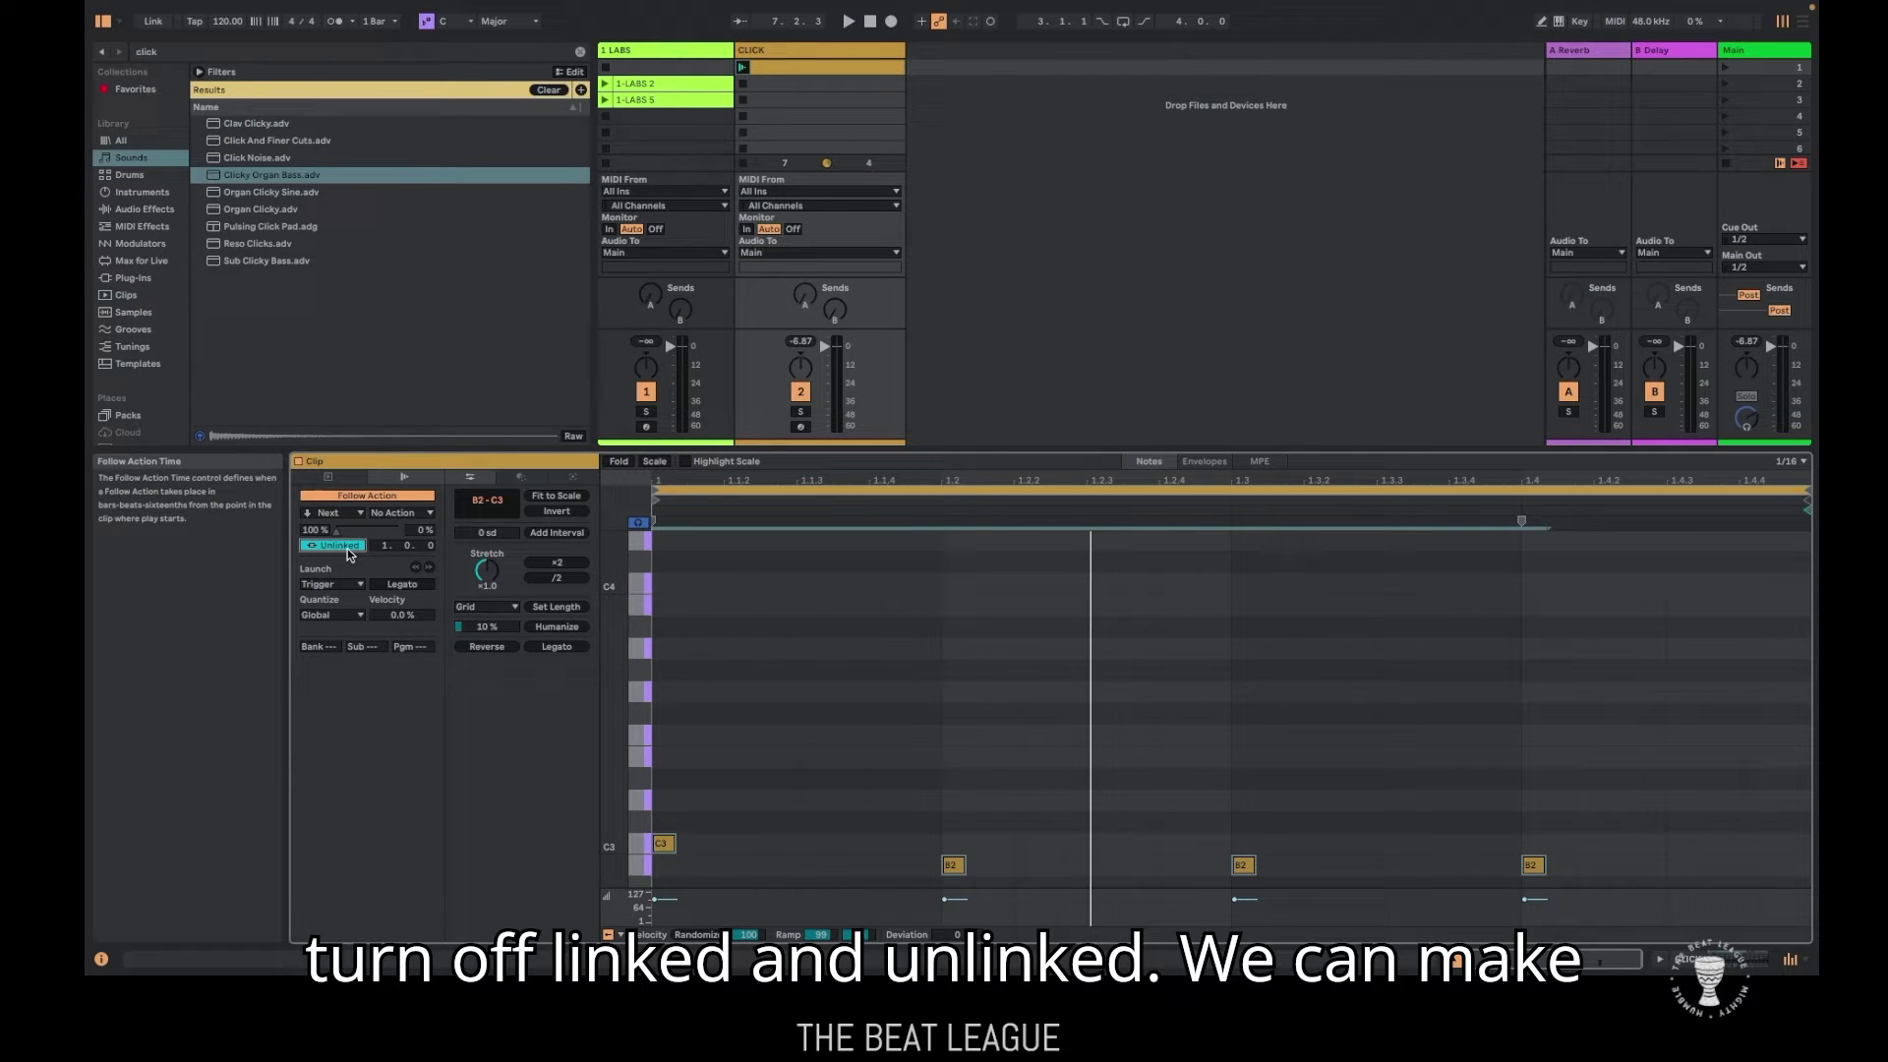
text(2)
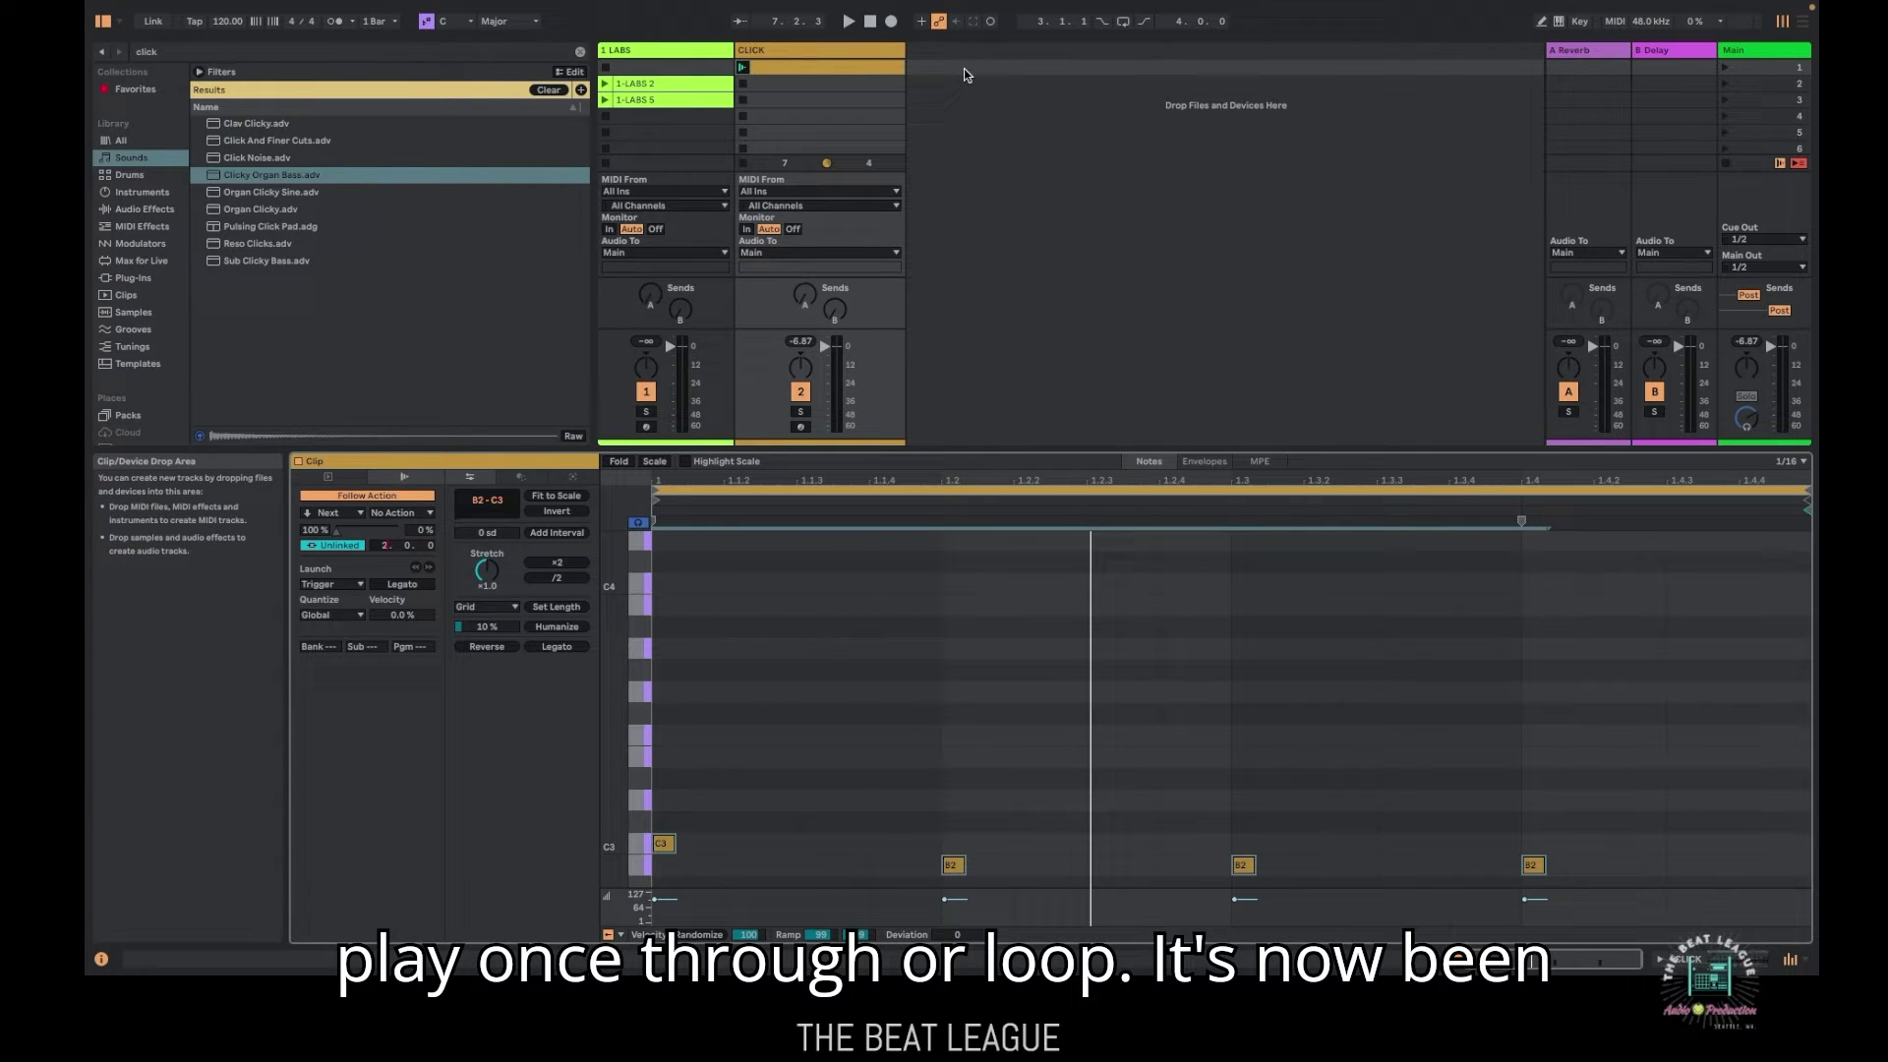
Duplicate the click clip into the second CLICK slot and test it from scene 1
click(816, 67)
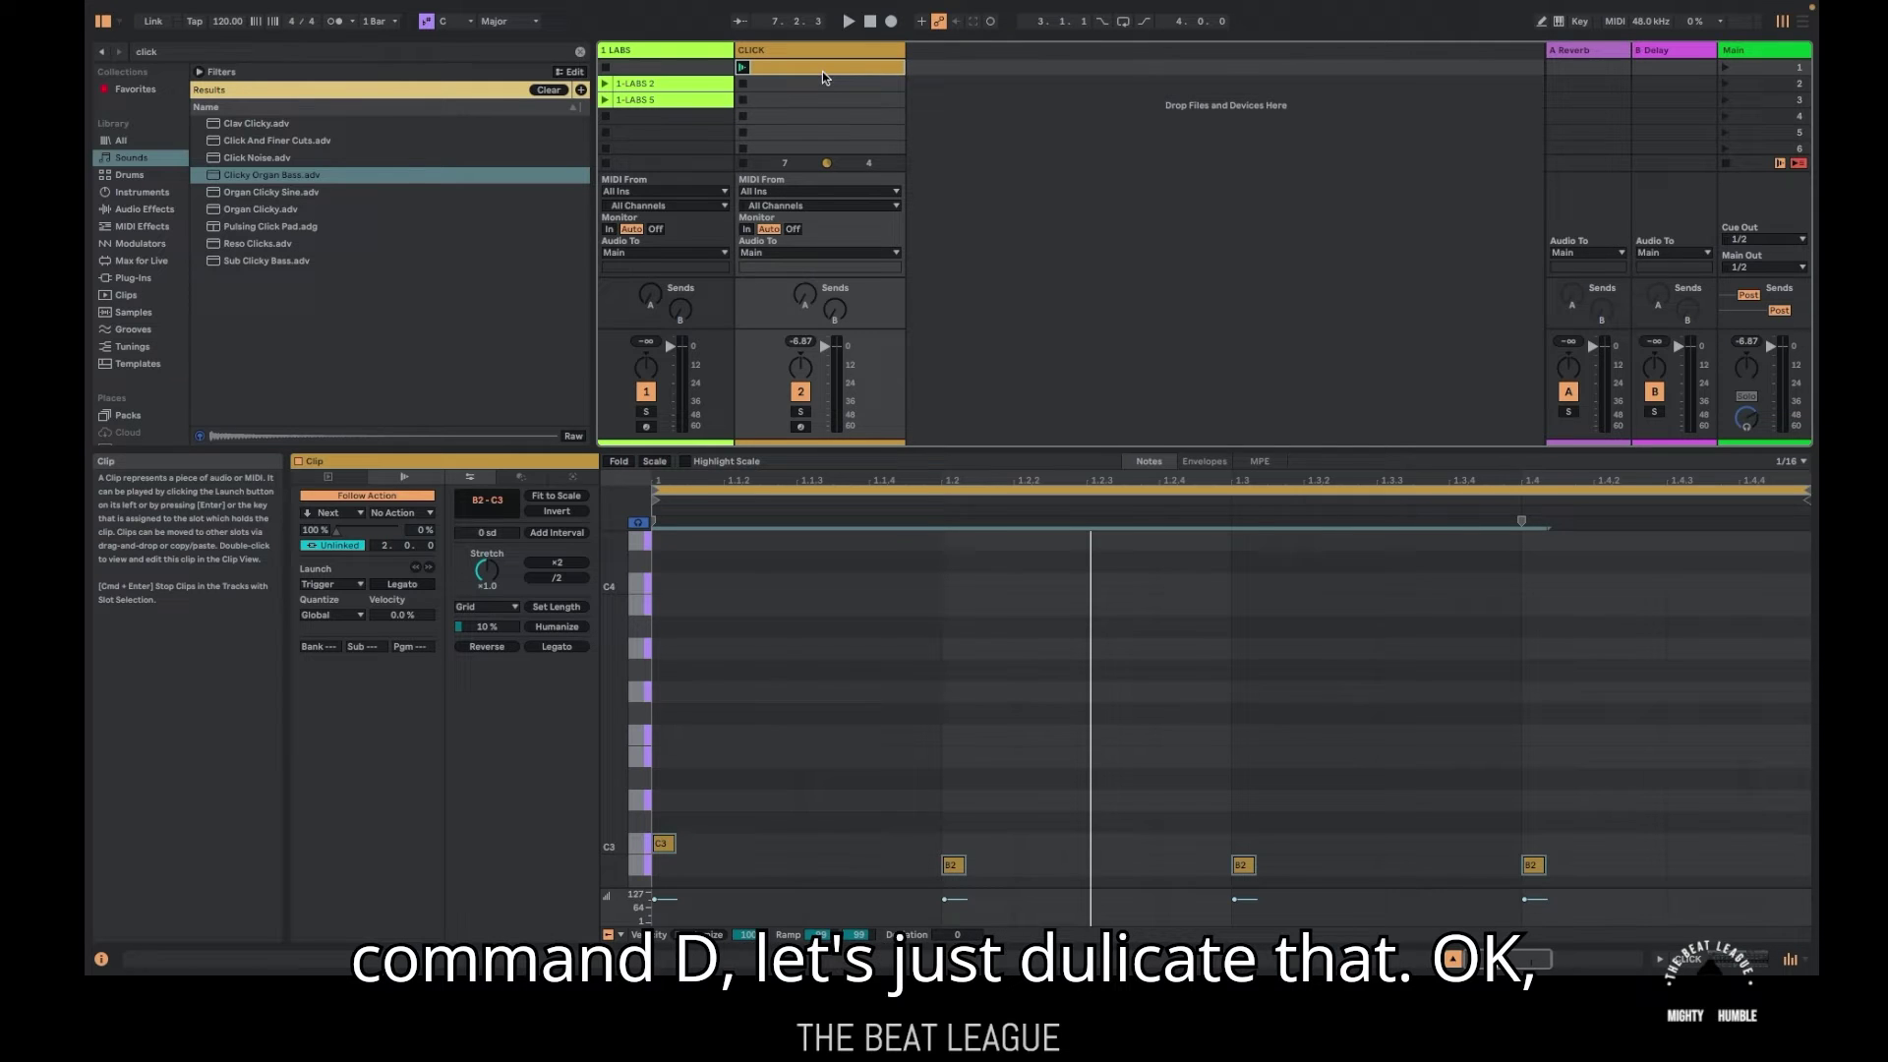
key(super+d)
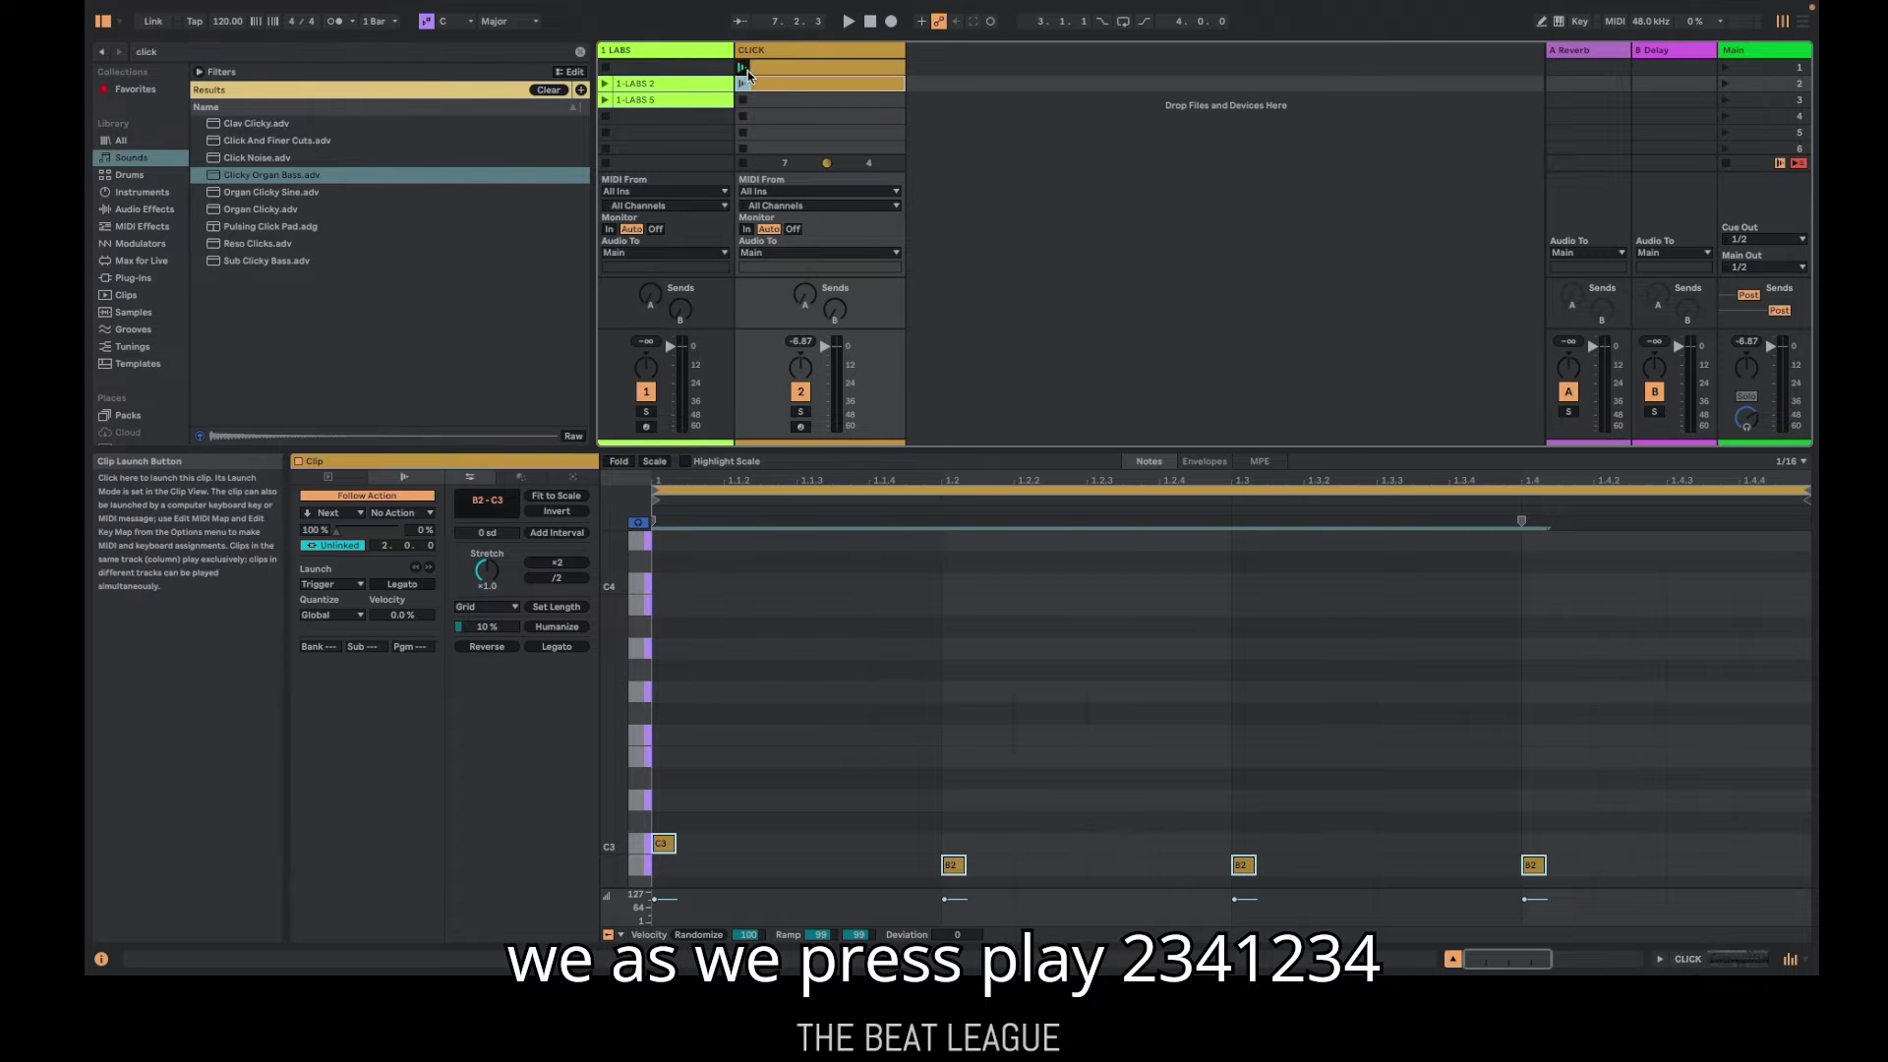
click(1724, 67)
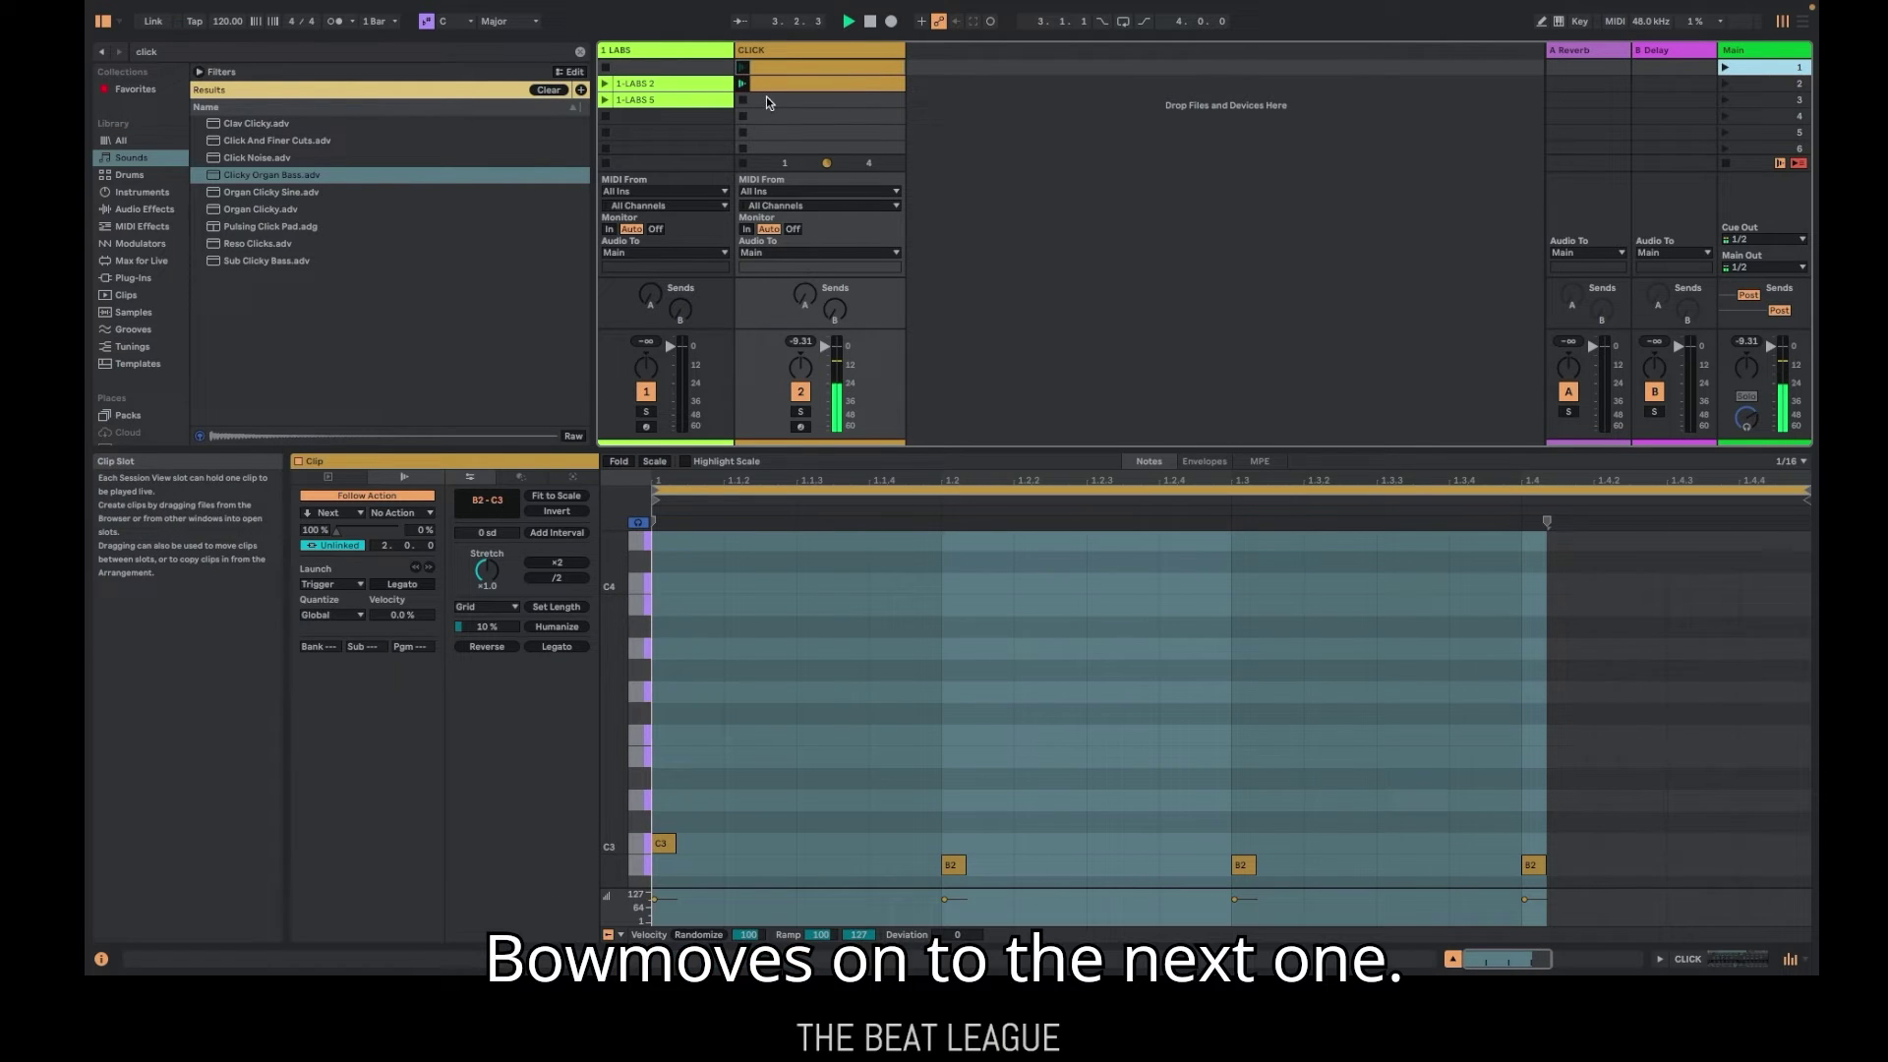
click(870, 22)
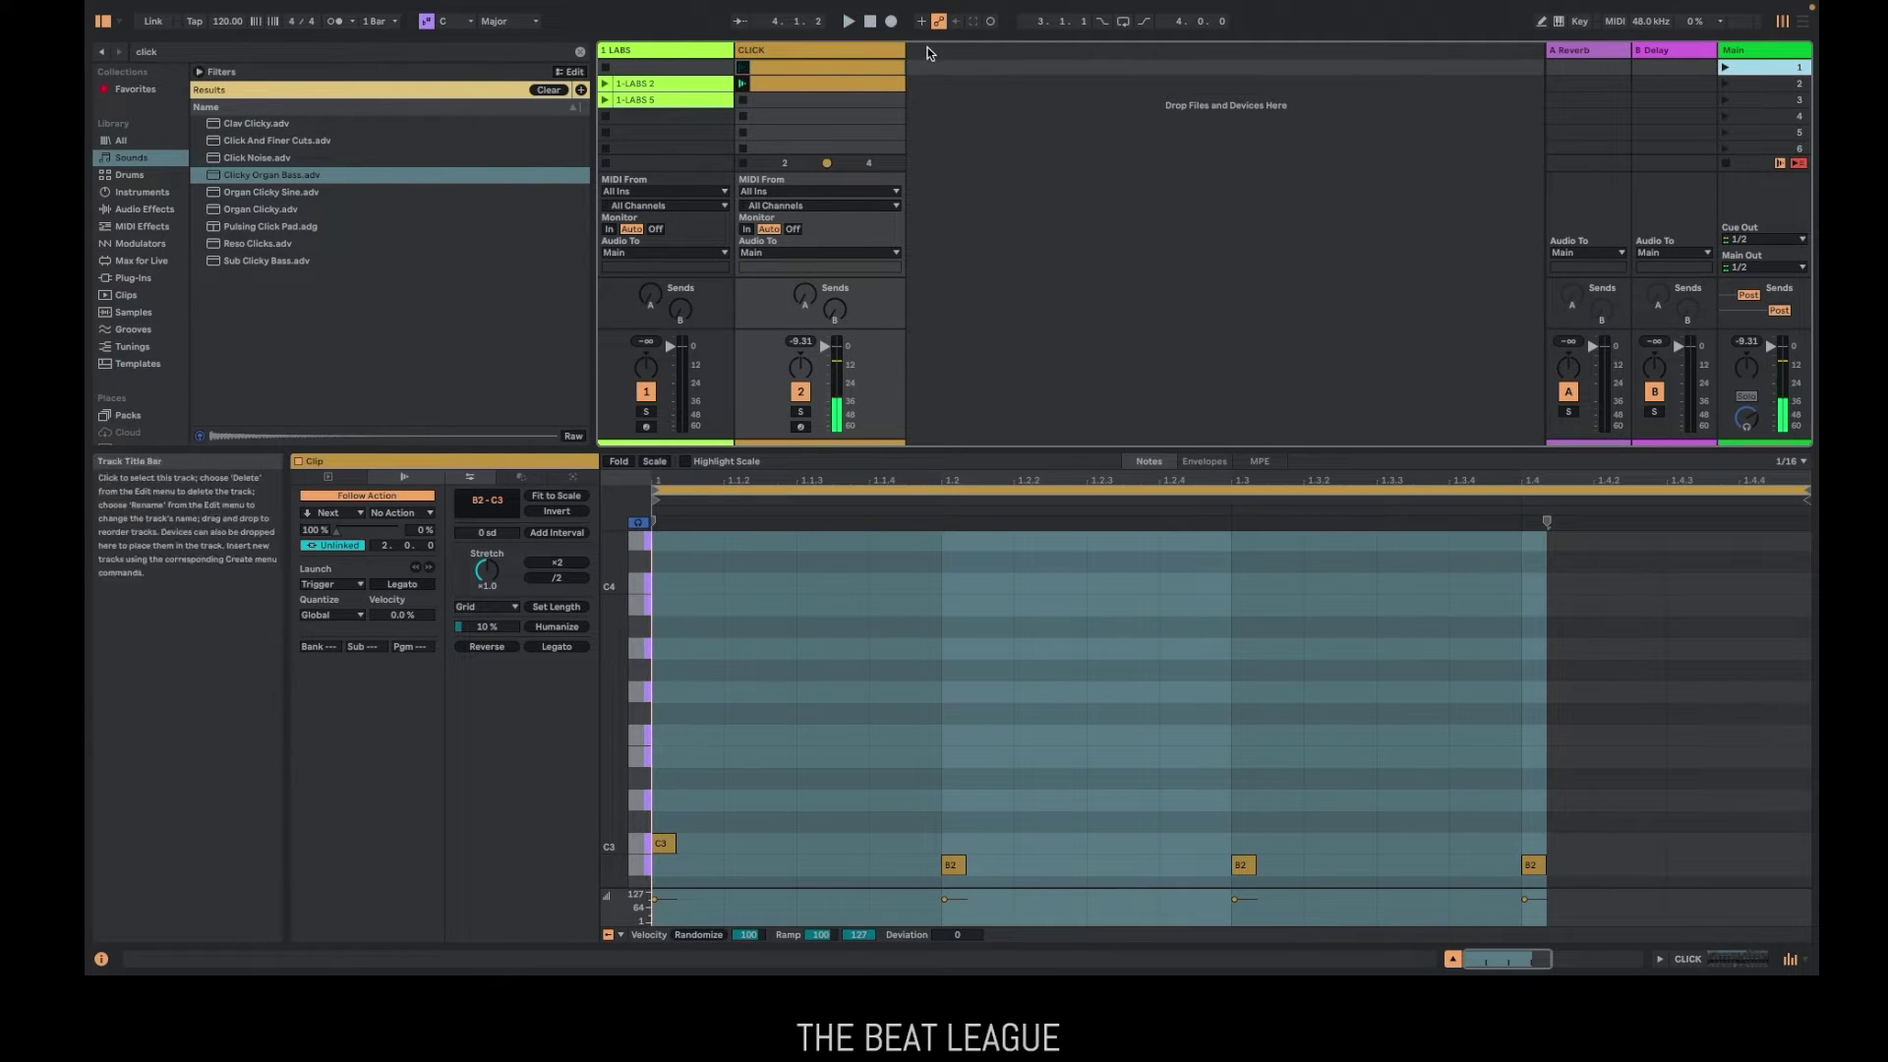
key(Return)
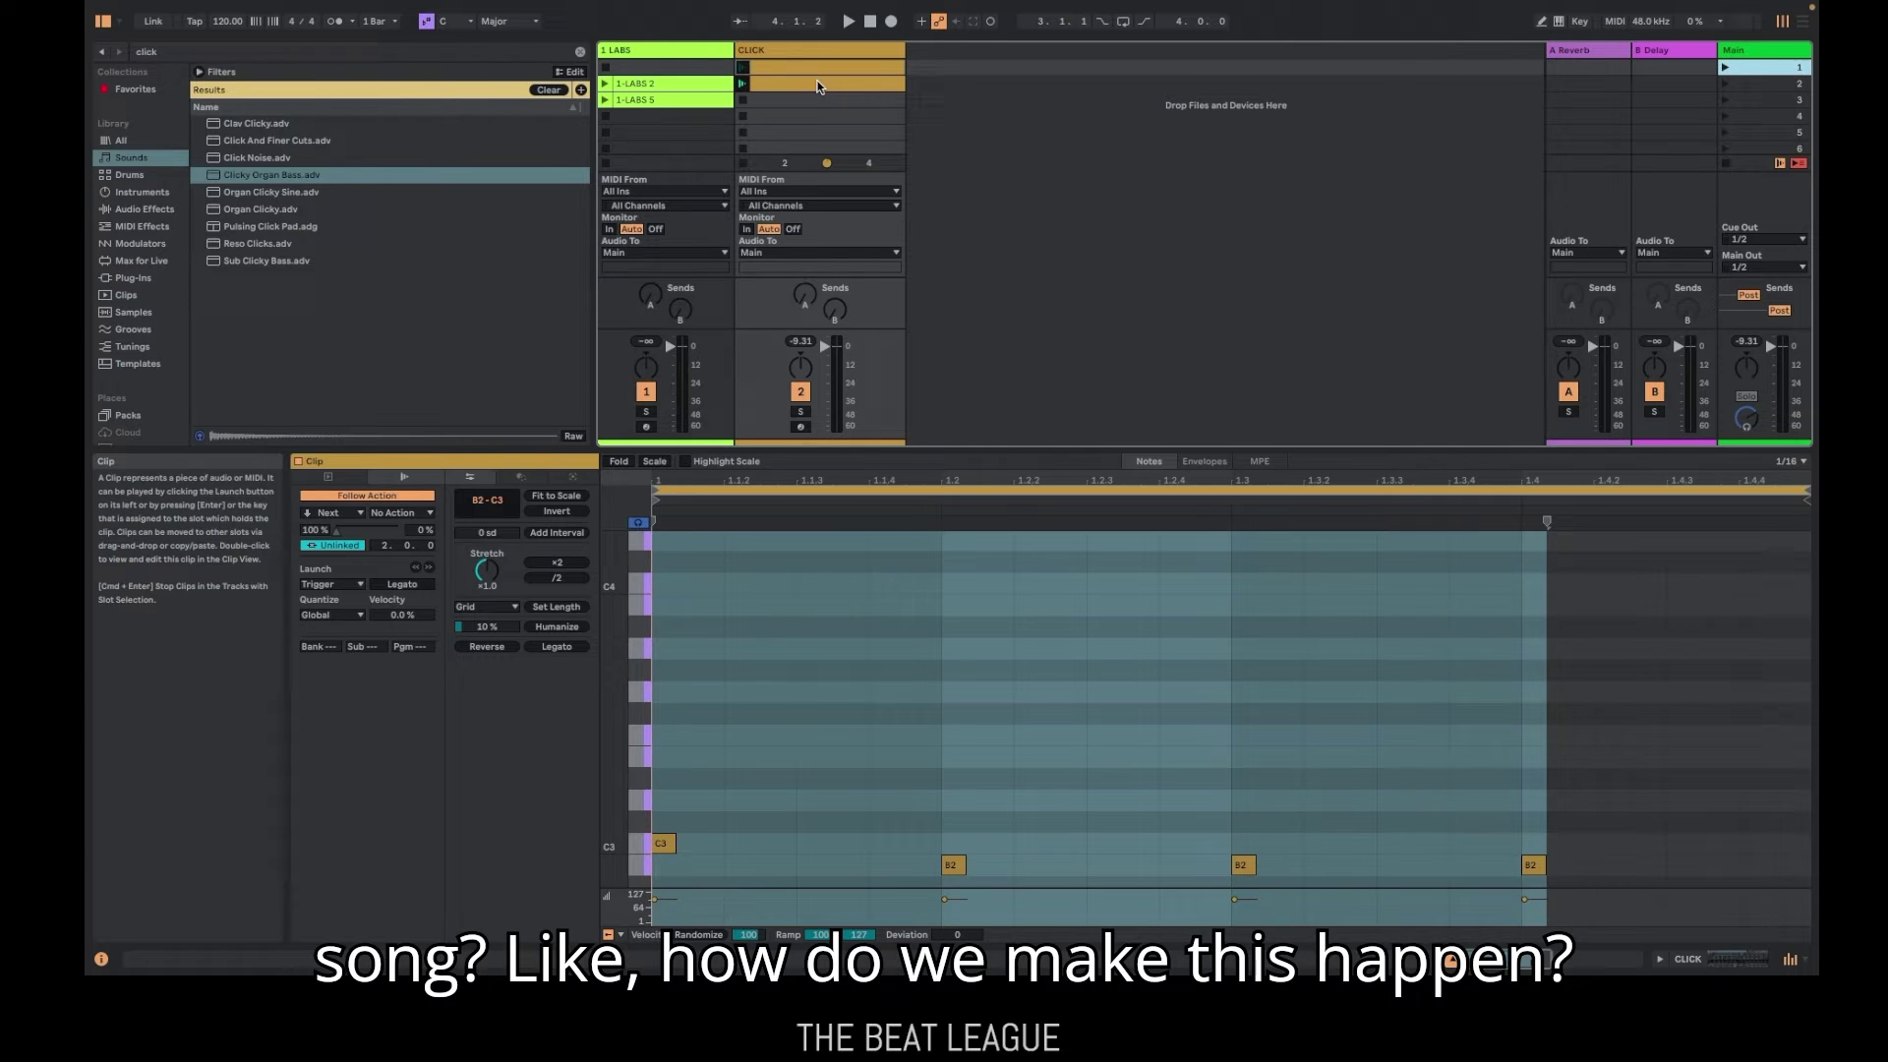
Add an empty first 1 LABS clip with an unlinked 2-bar Next follow action, then launch scene 1
double_click(683, 69)
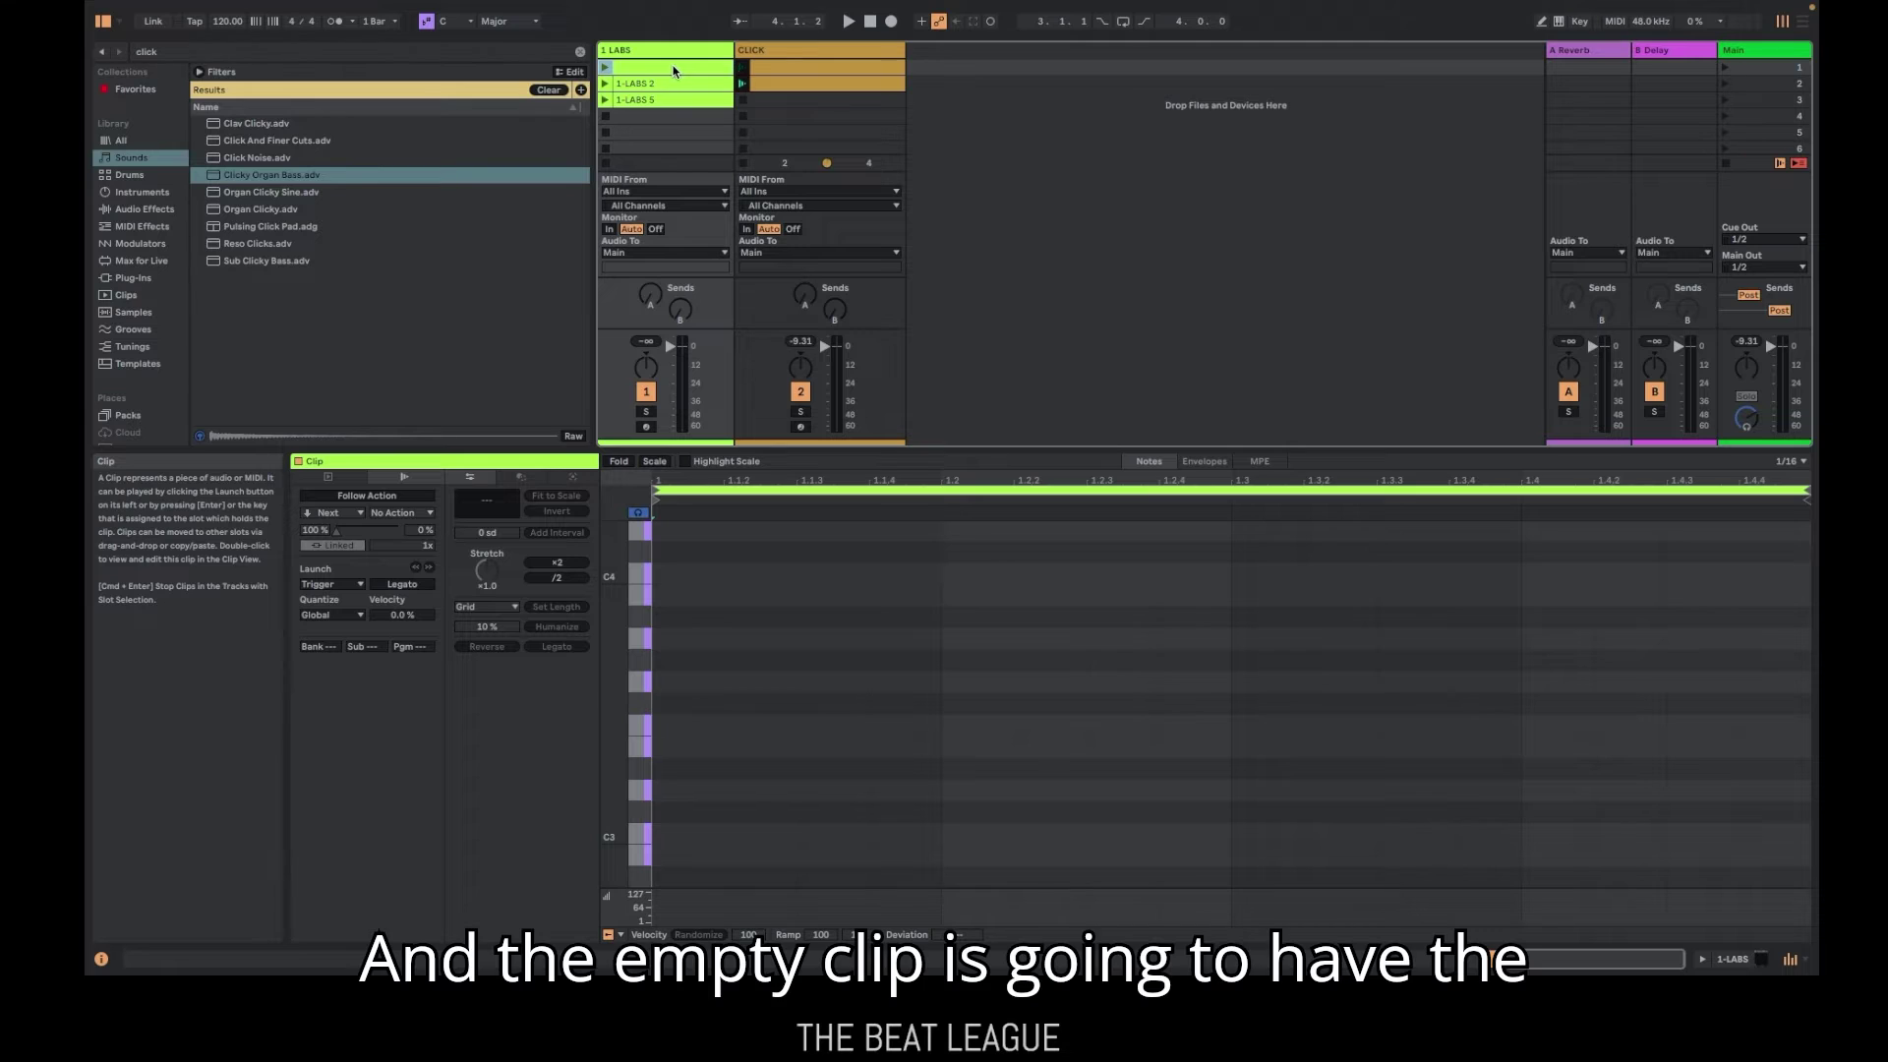
click(366, 495)
click(352, 545)
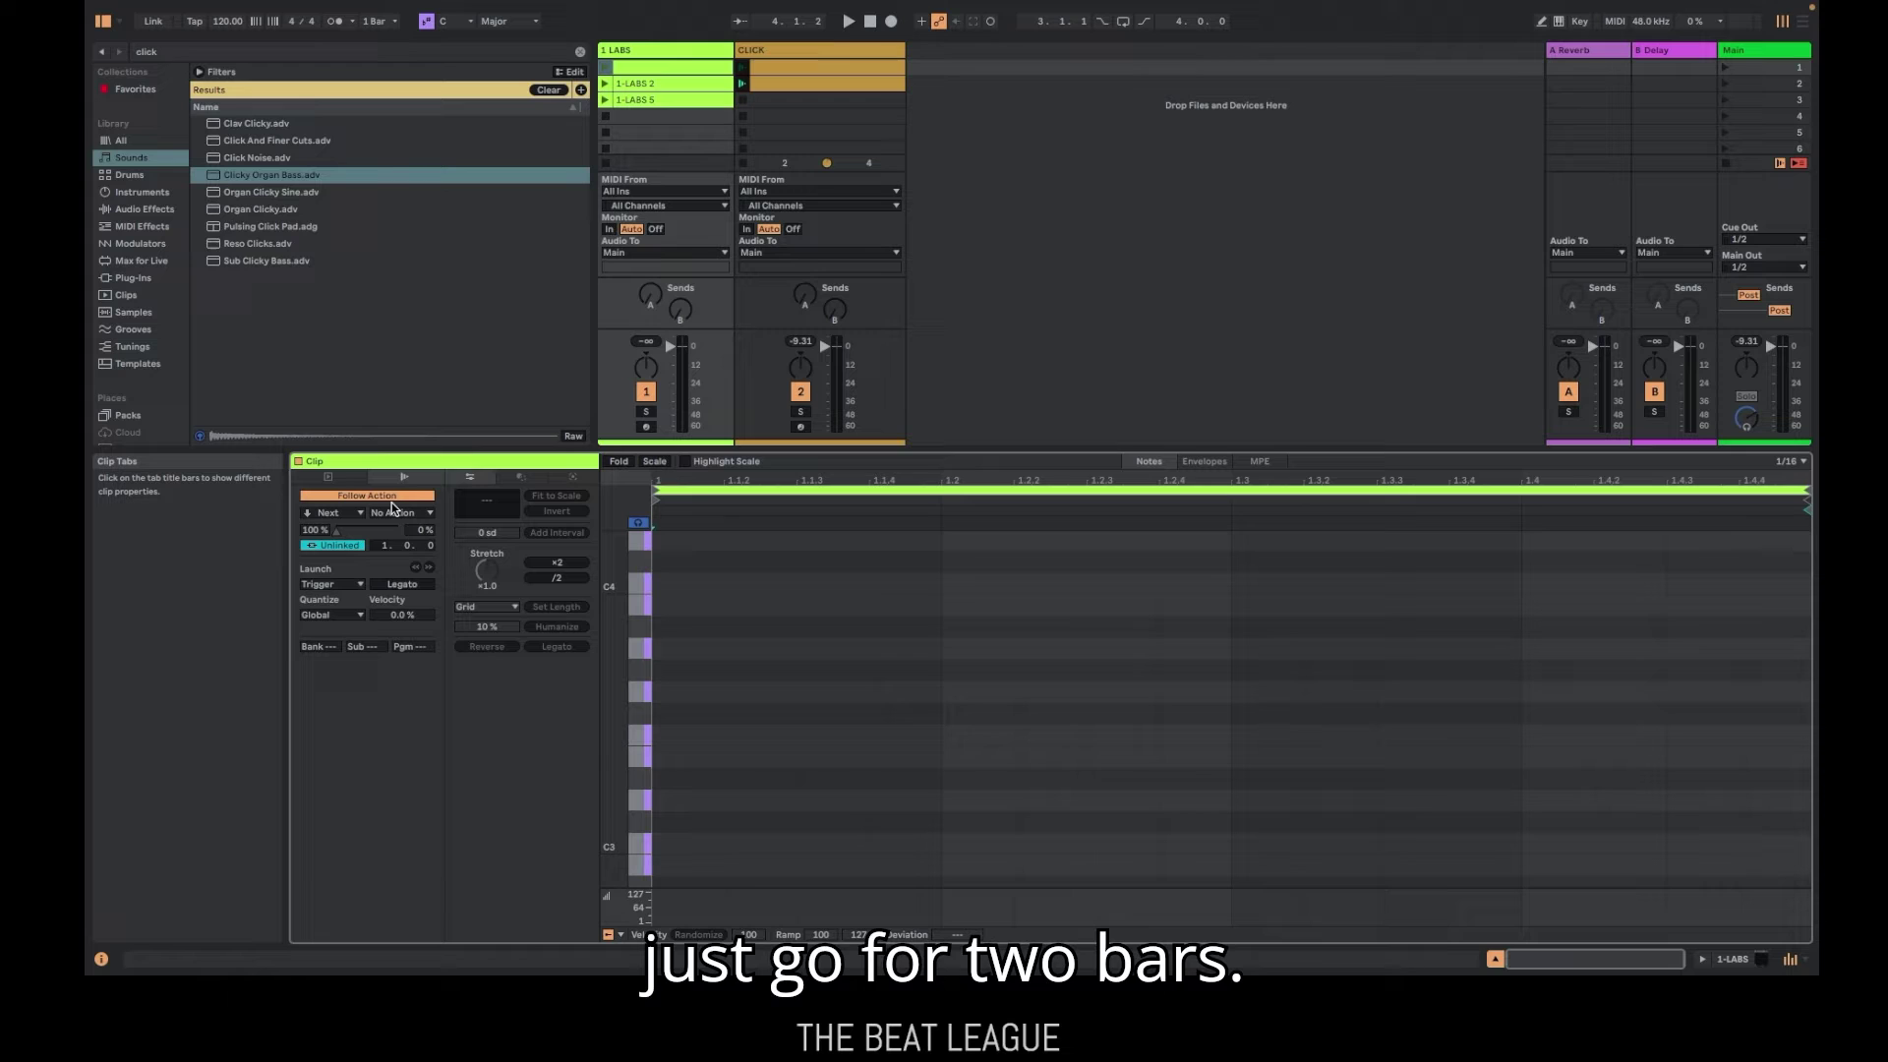
key(Return)
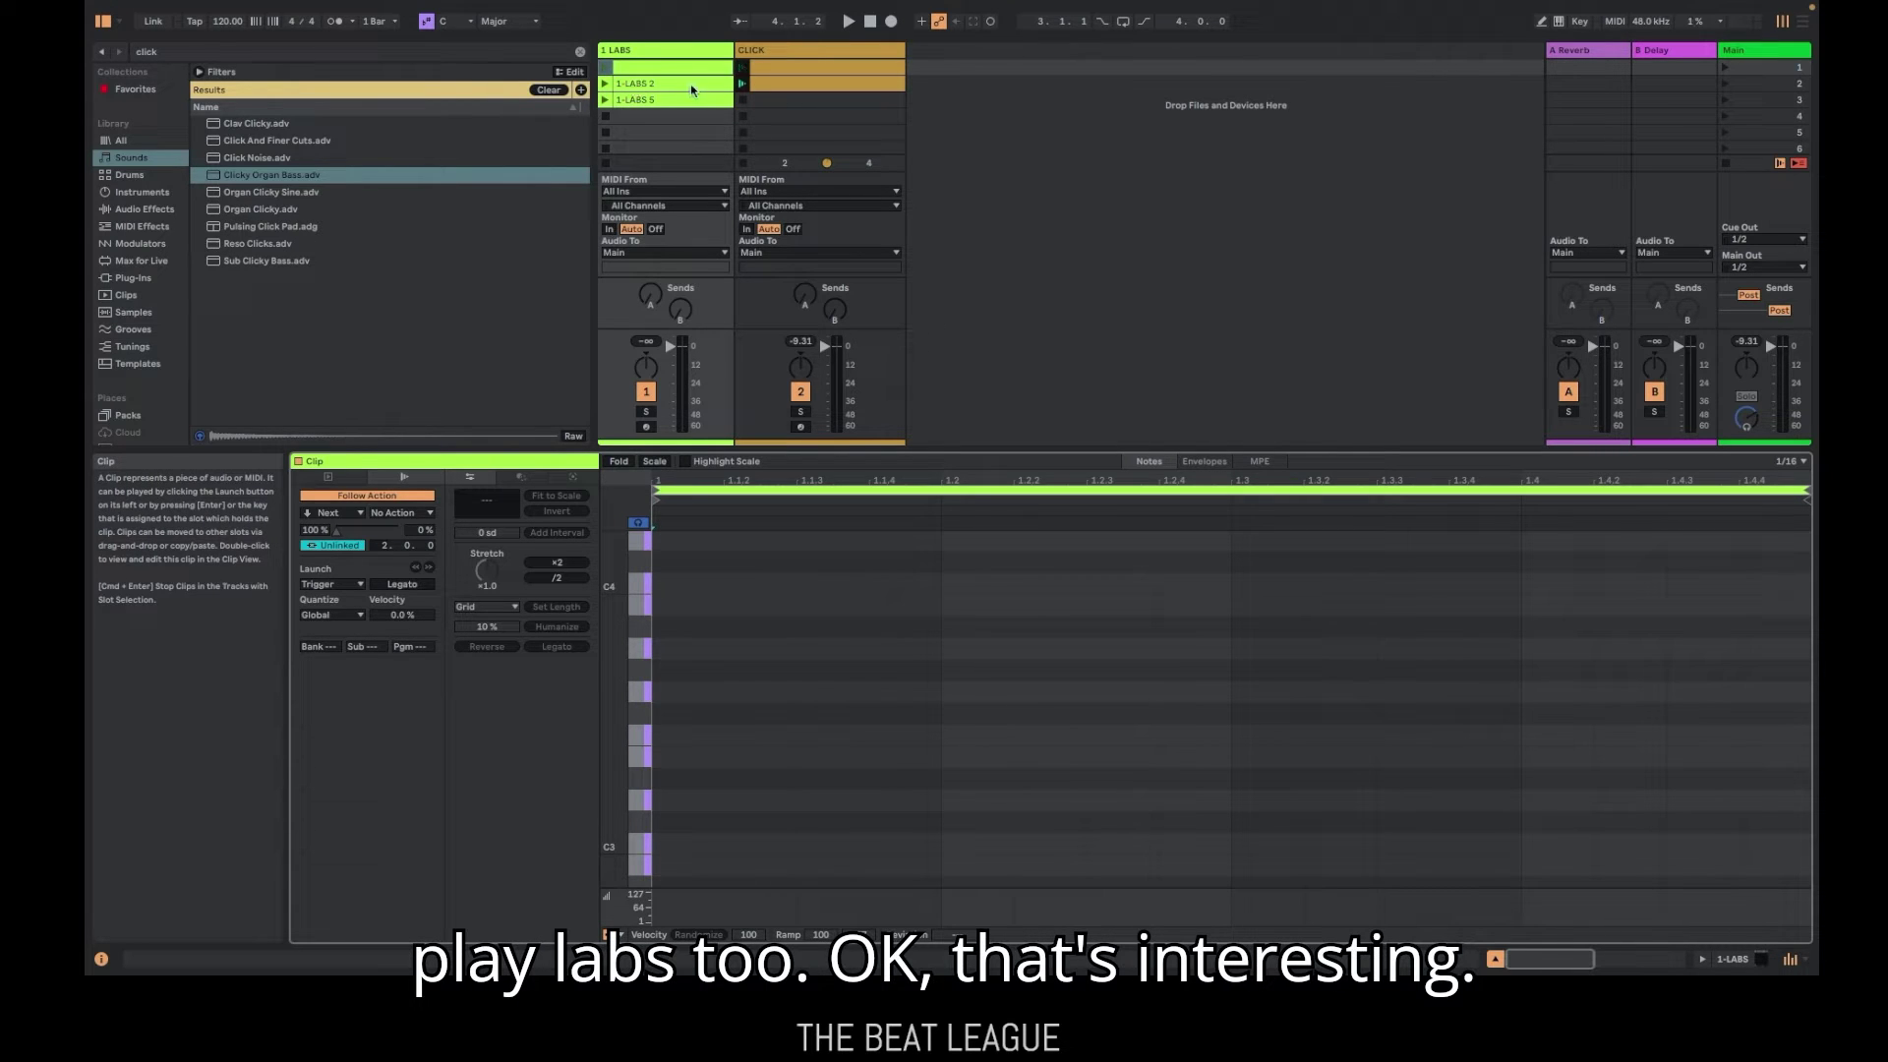
click(1725, 66)
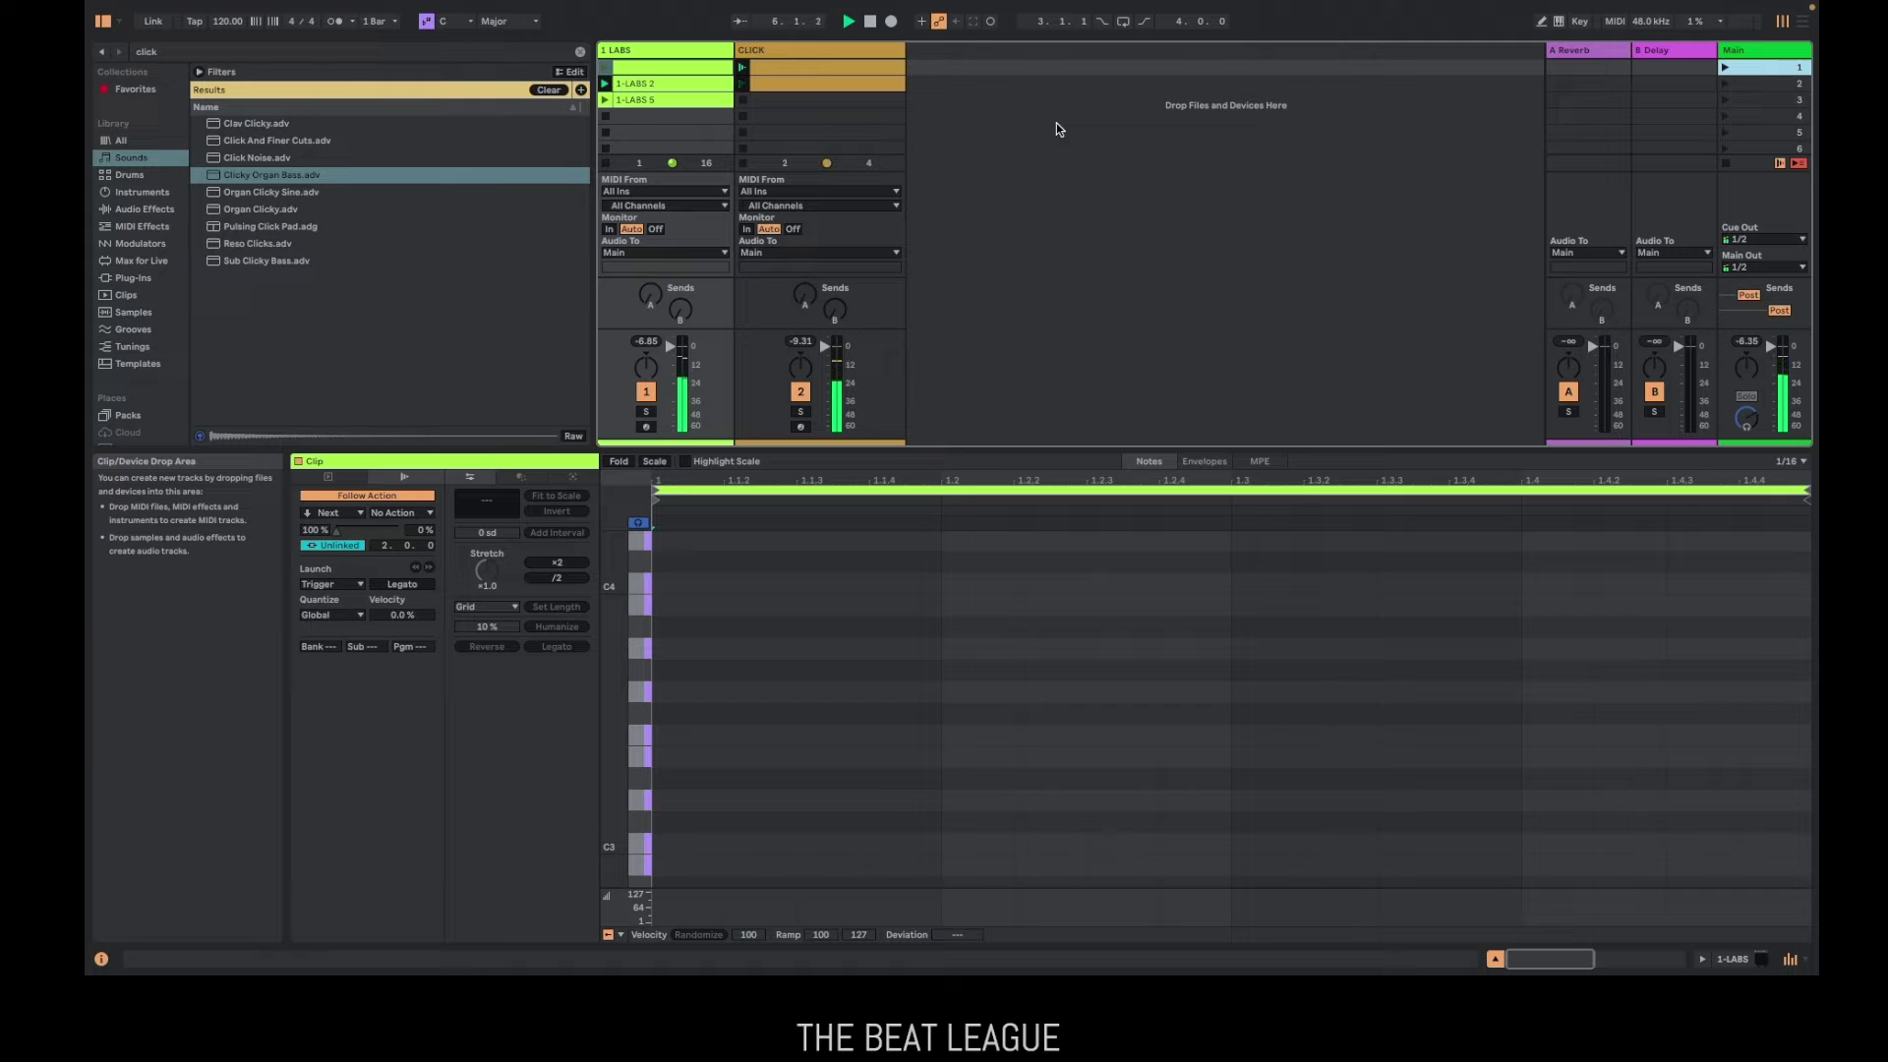
Audition scene 1 several times, then show the CLICK clip's notes and stop playback
click(870, 22)
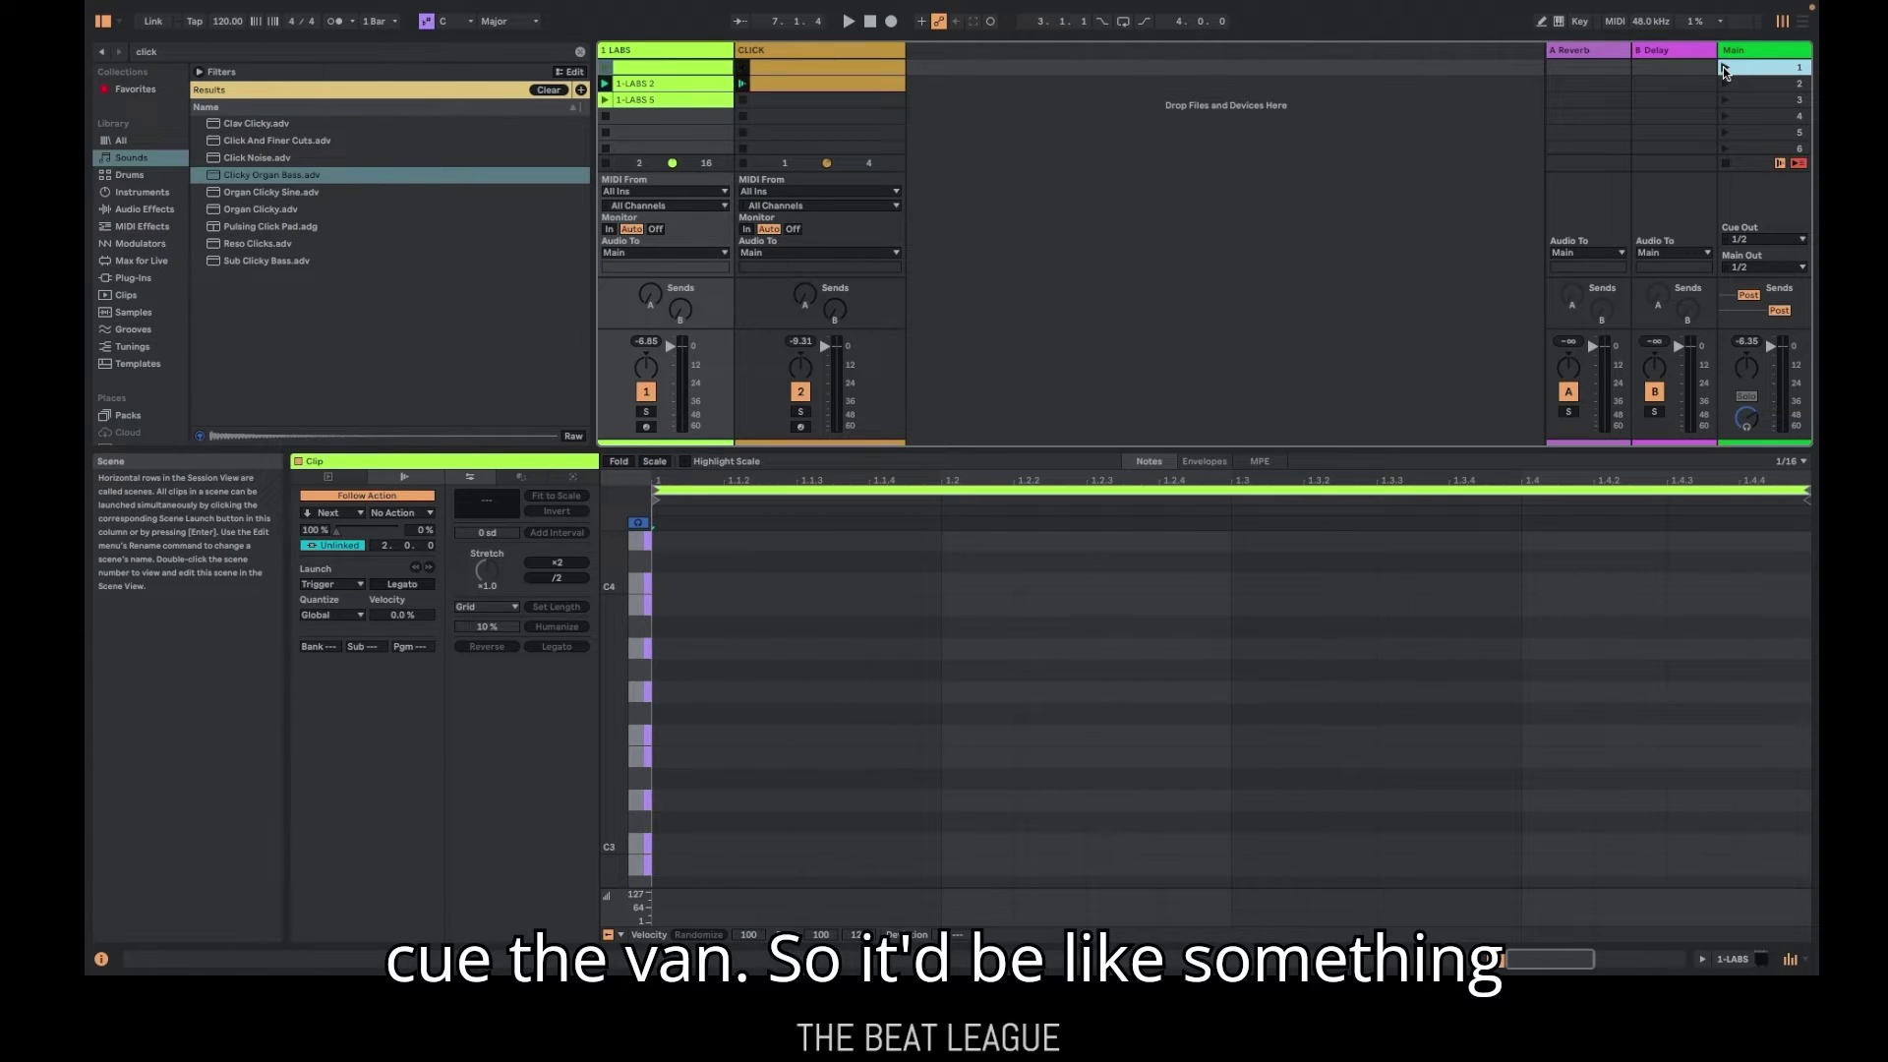
click(1723, 67)
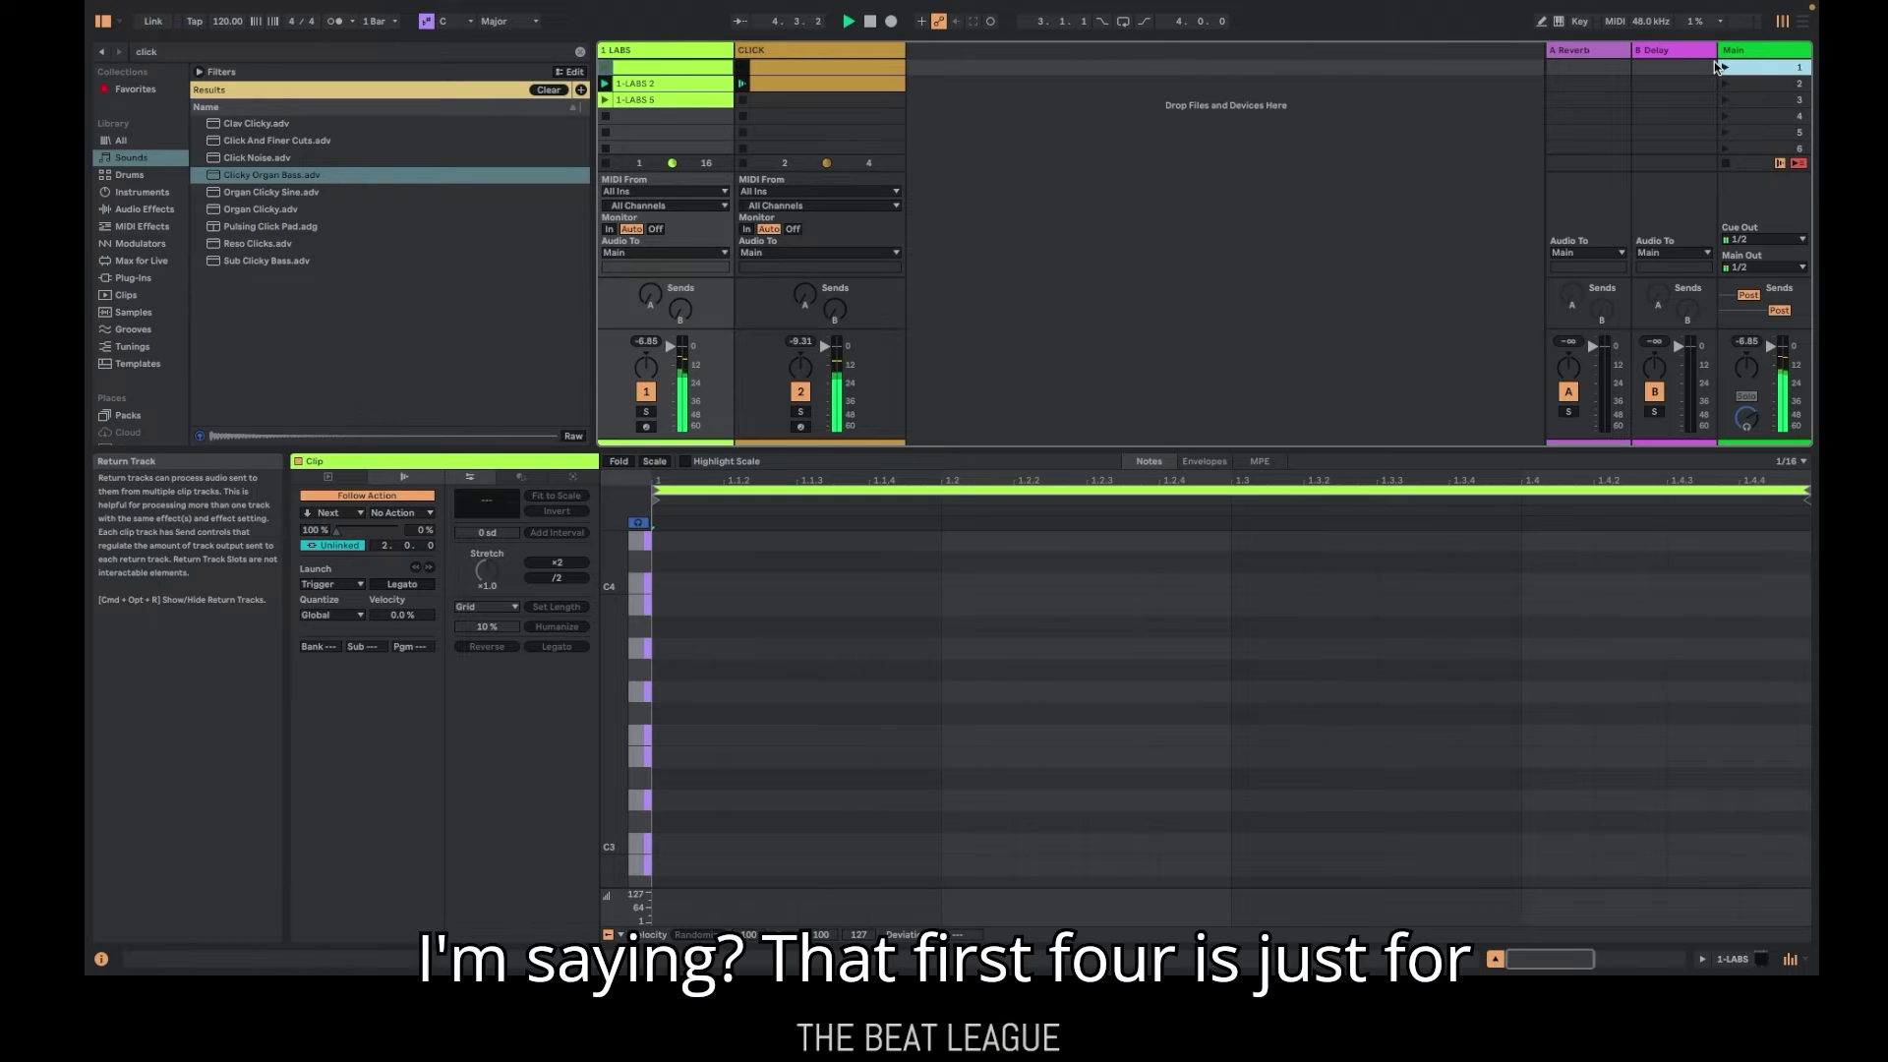
click(871, 22)
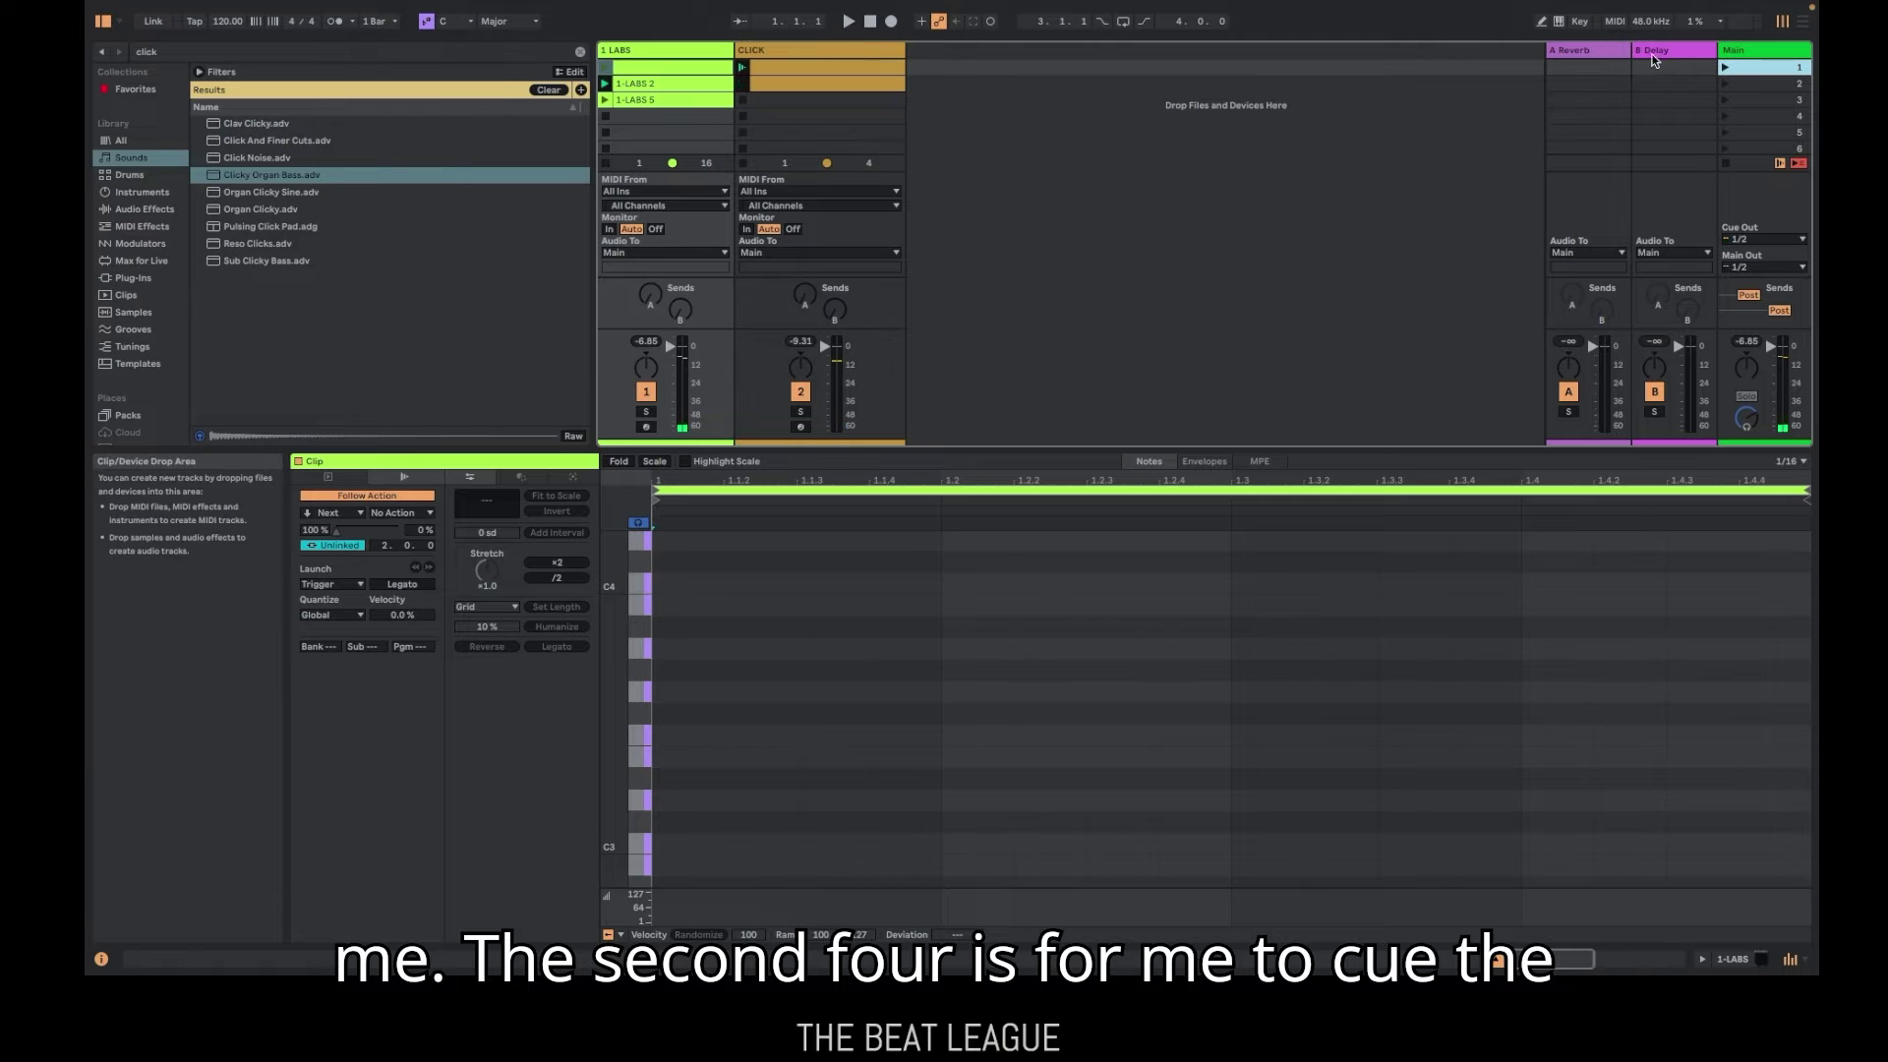
click(1724, 67)
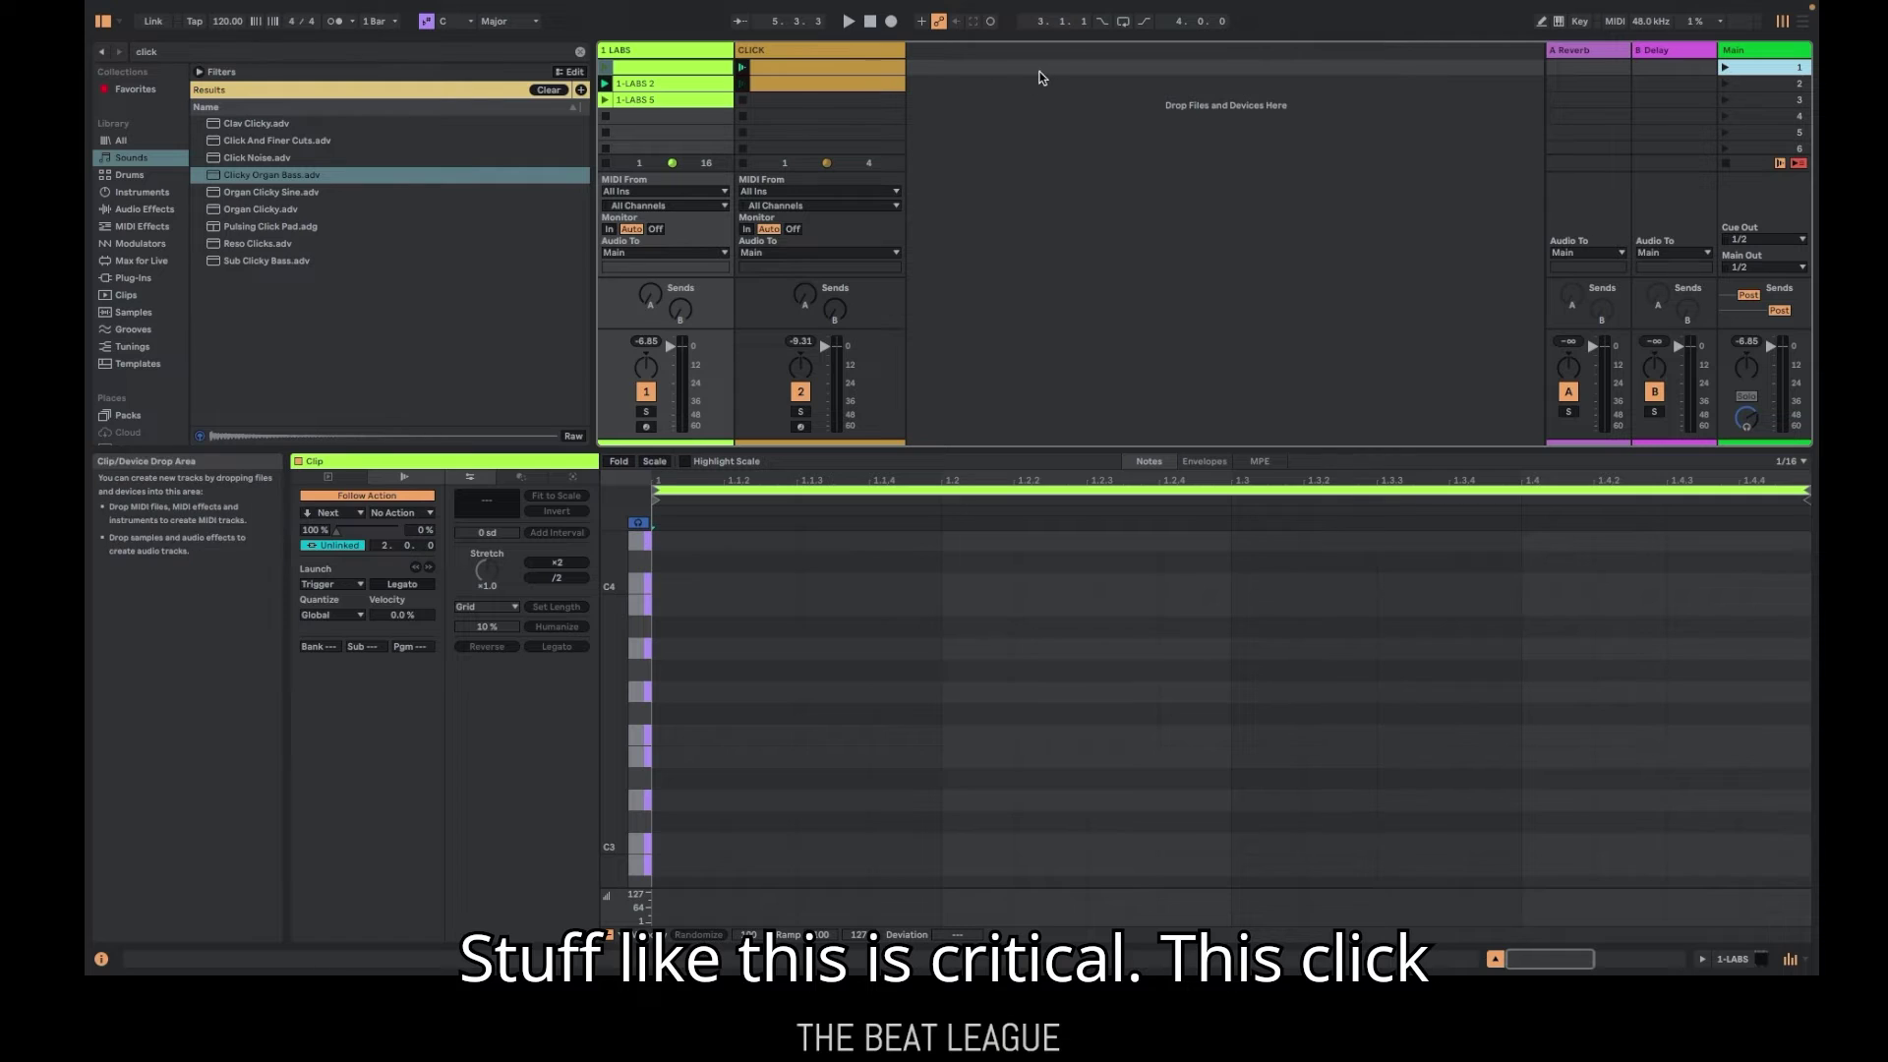
click(1725, 66)
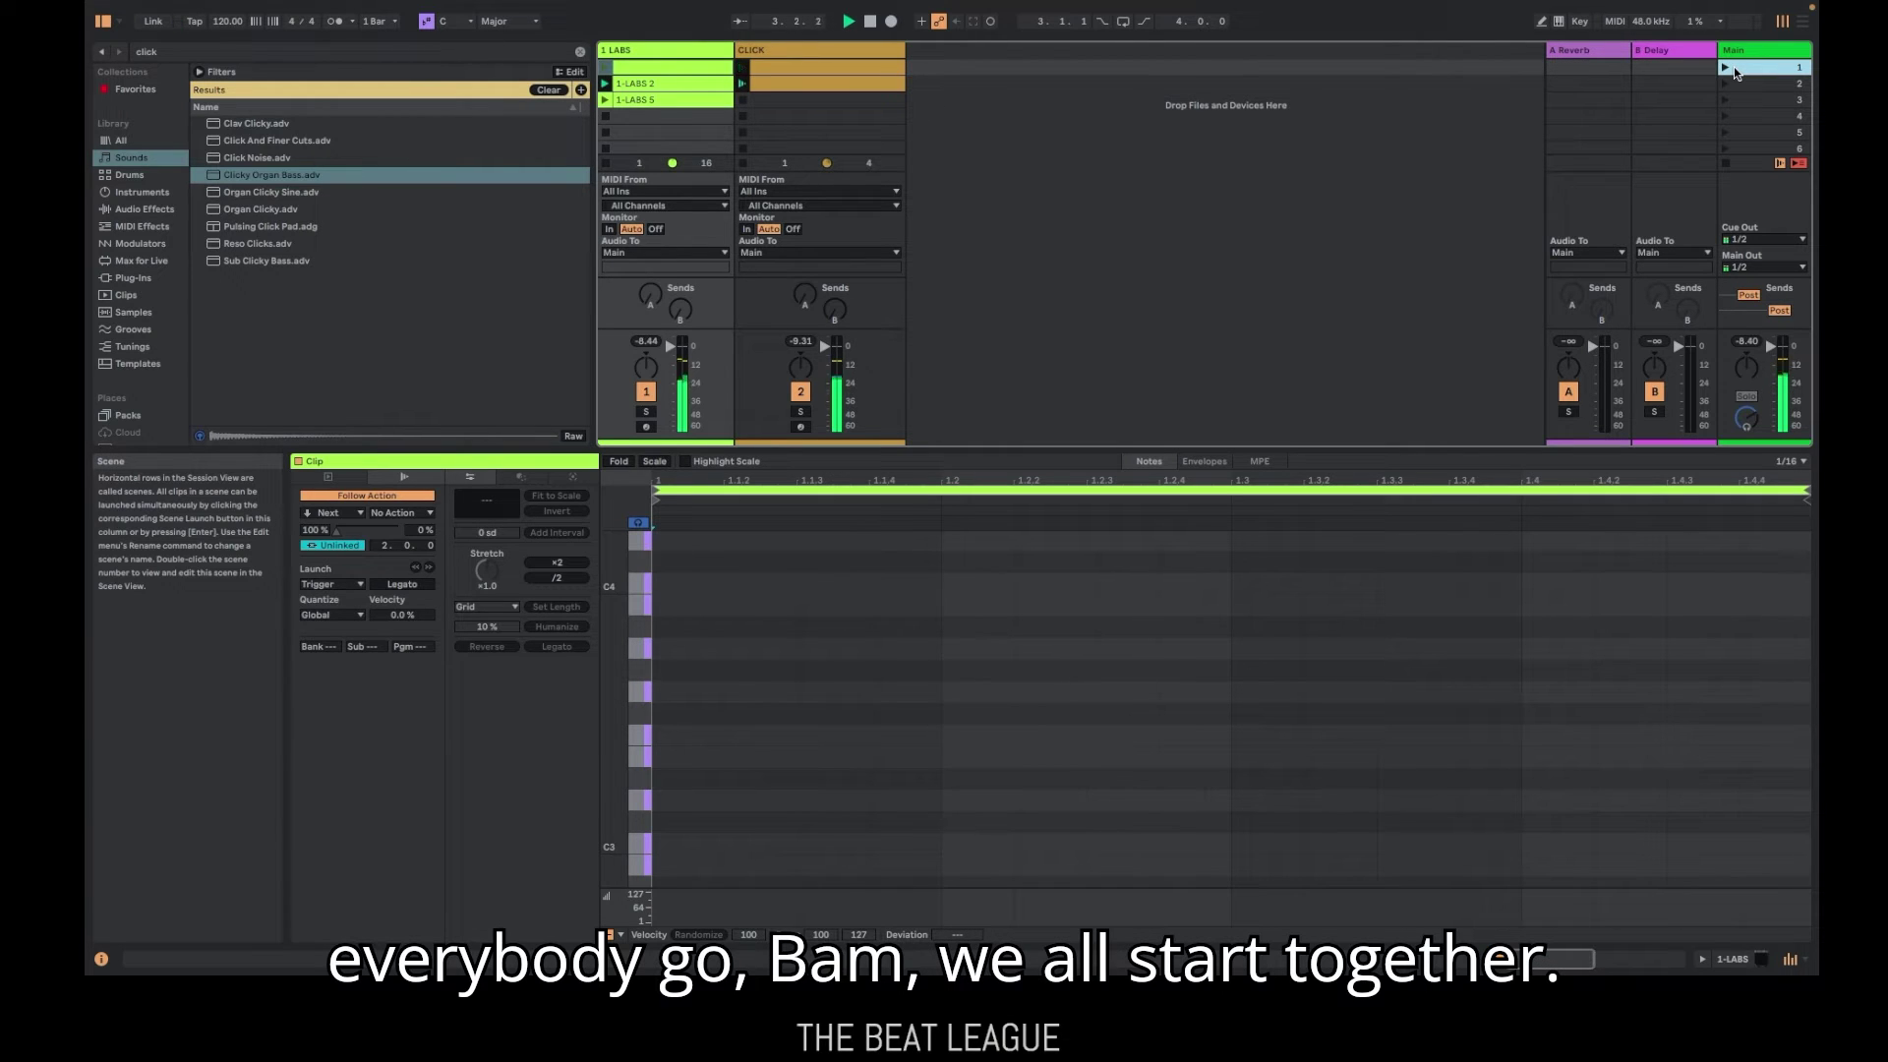
click(787, 61)
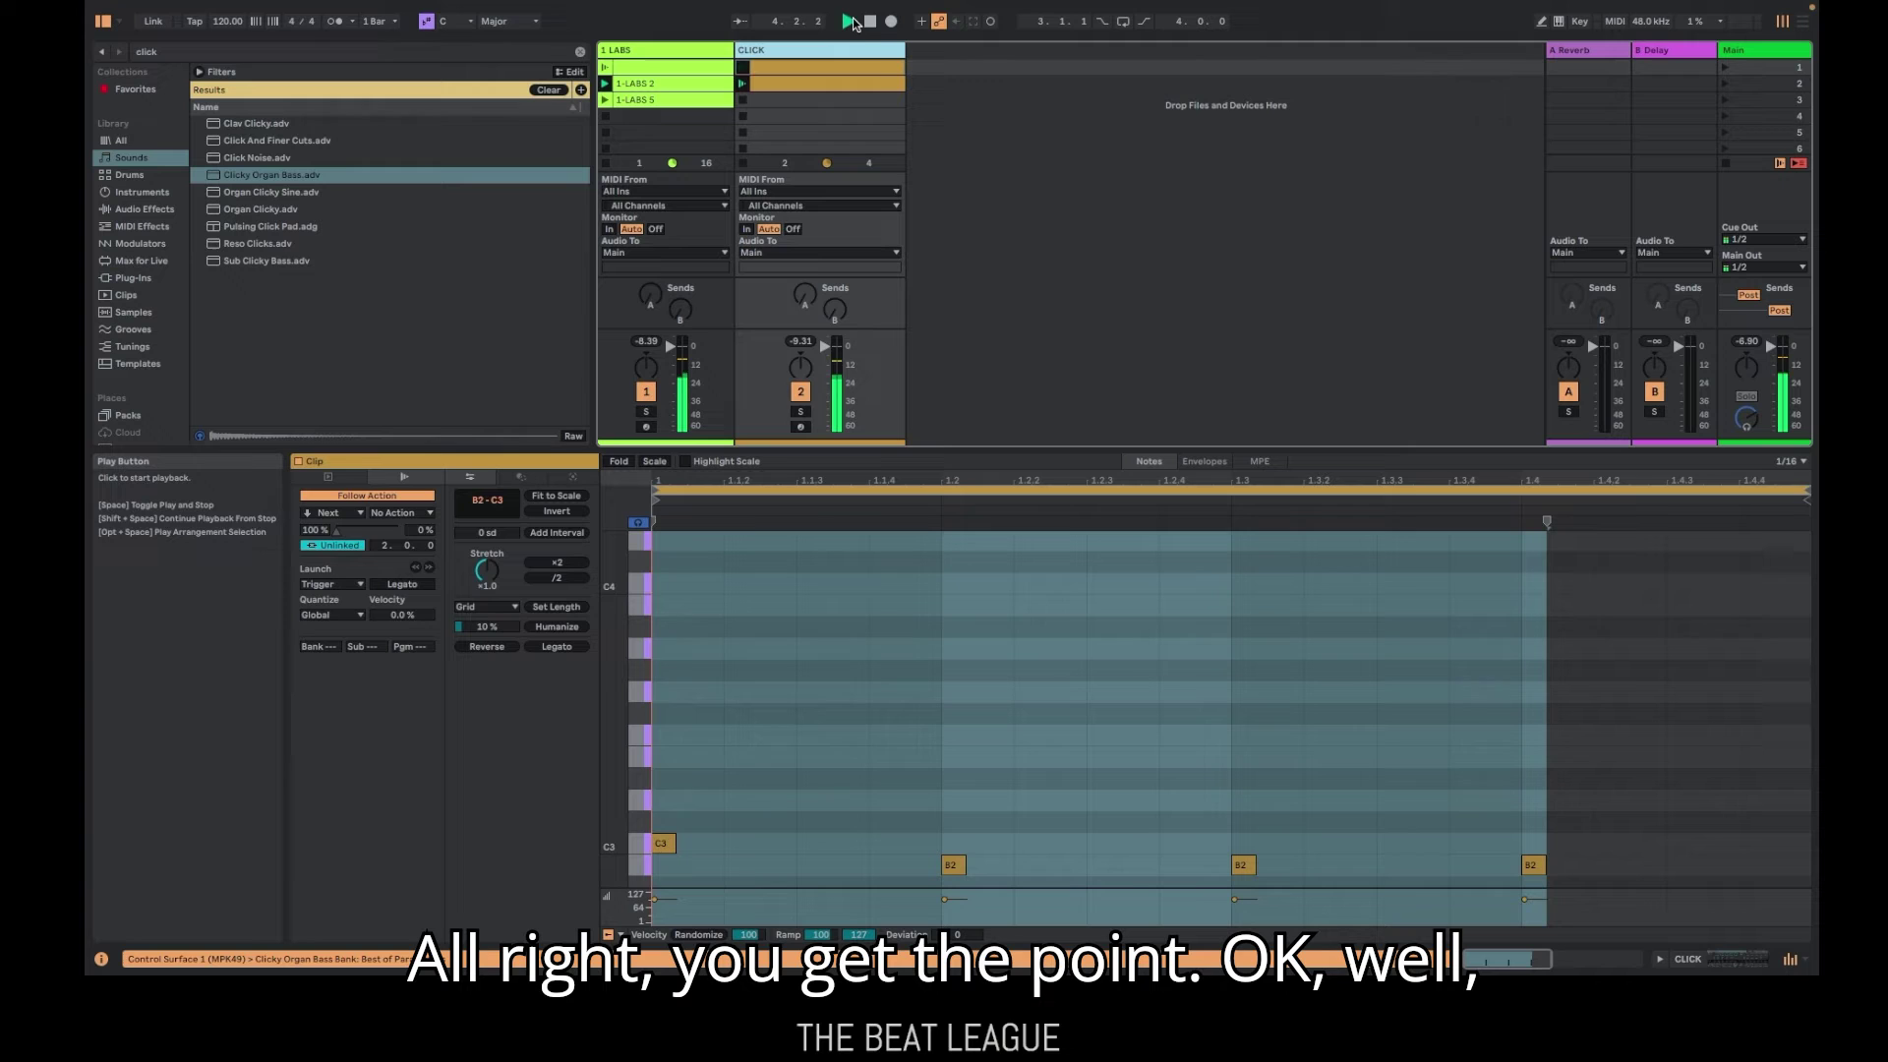
key(space)
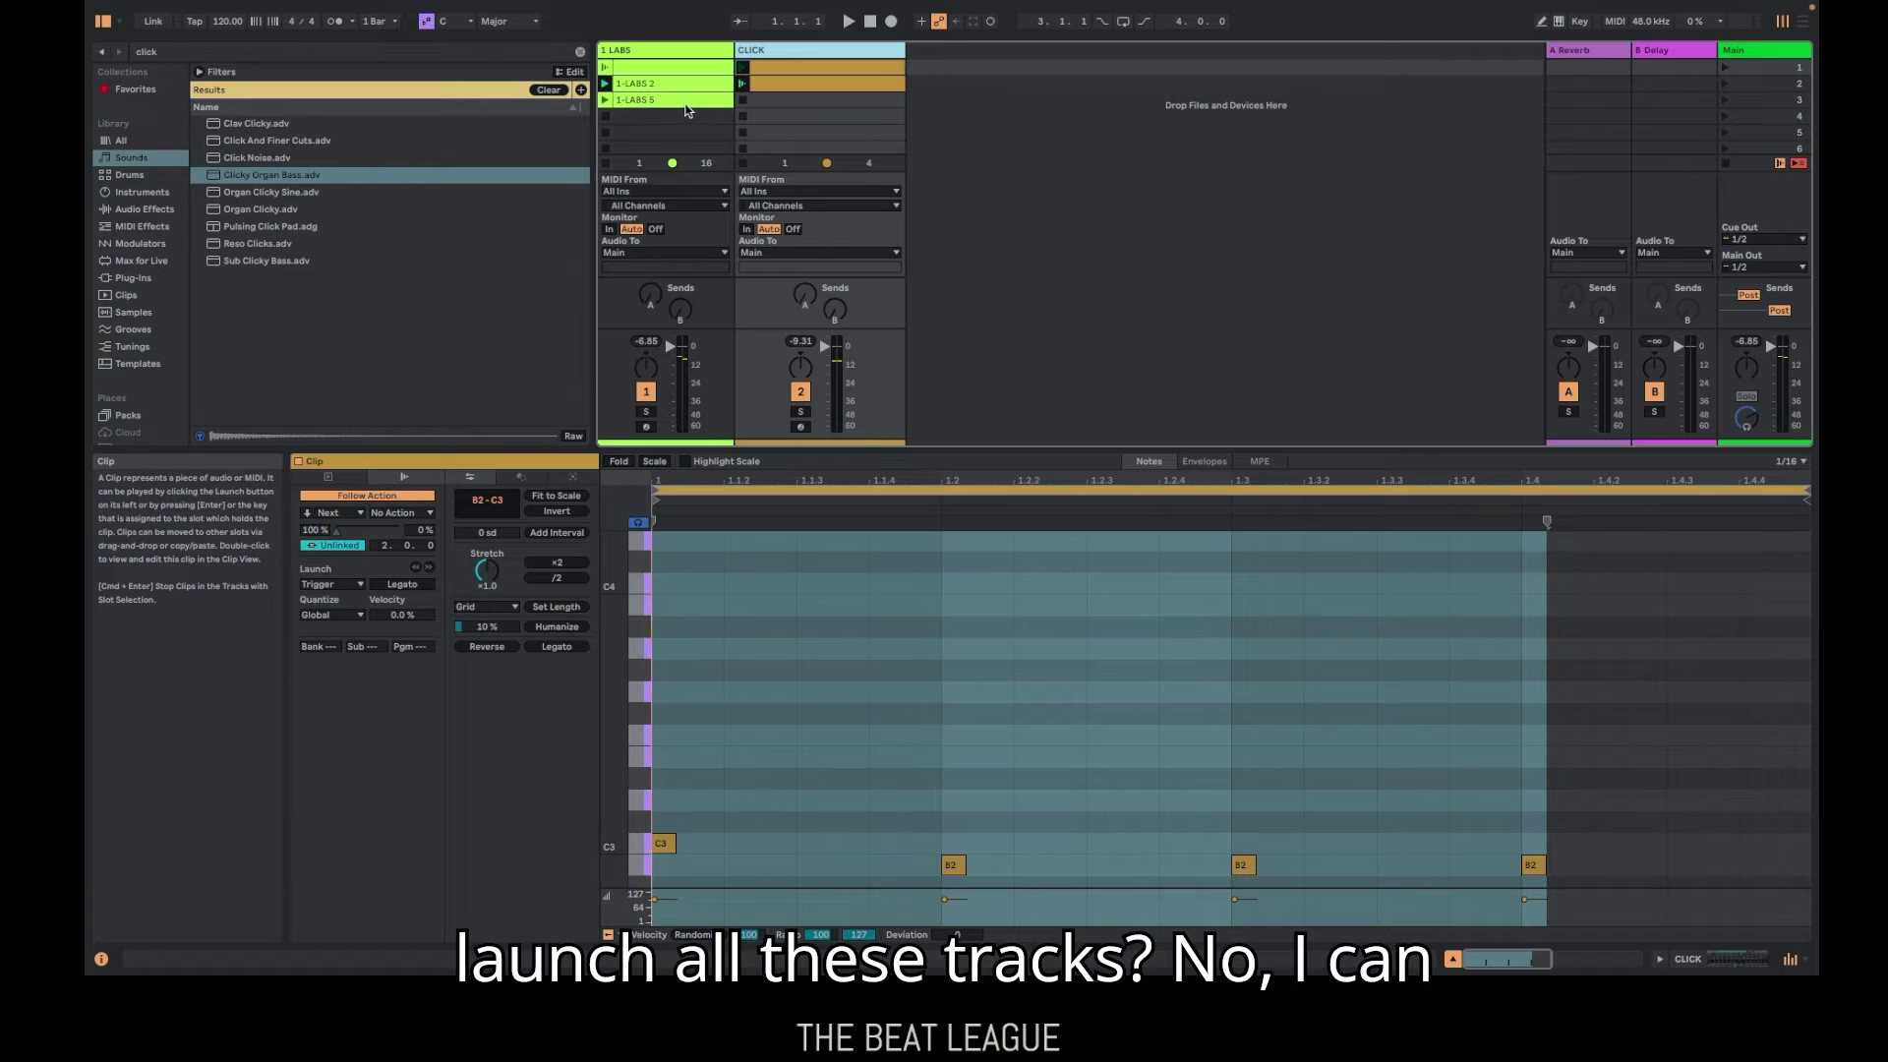
Show the 1-LABS 2 clip and begin renaming scene 2
click(655, 85)
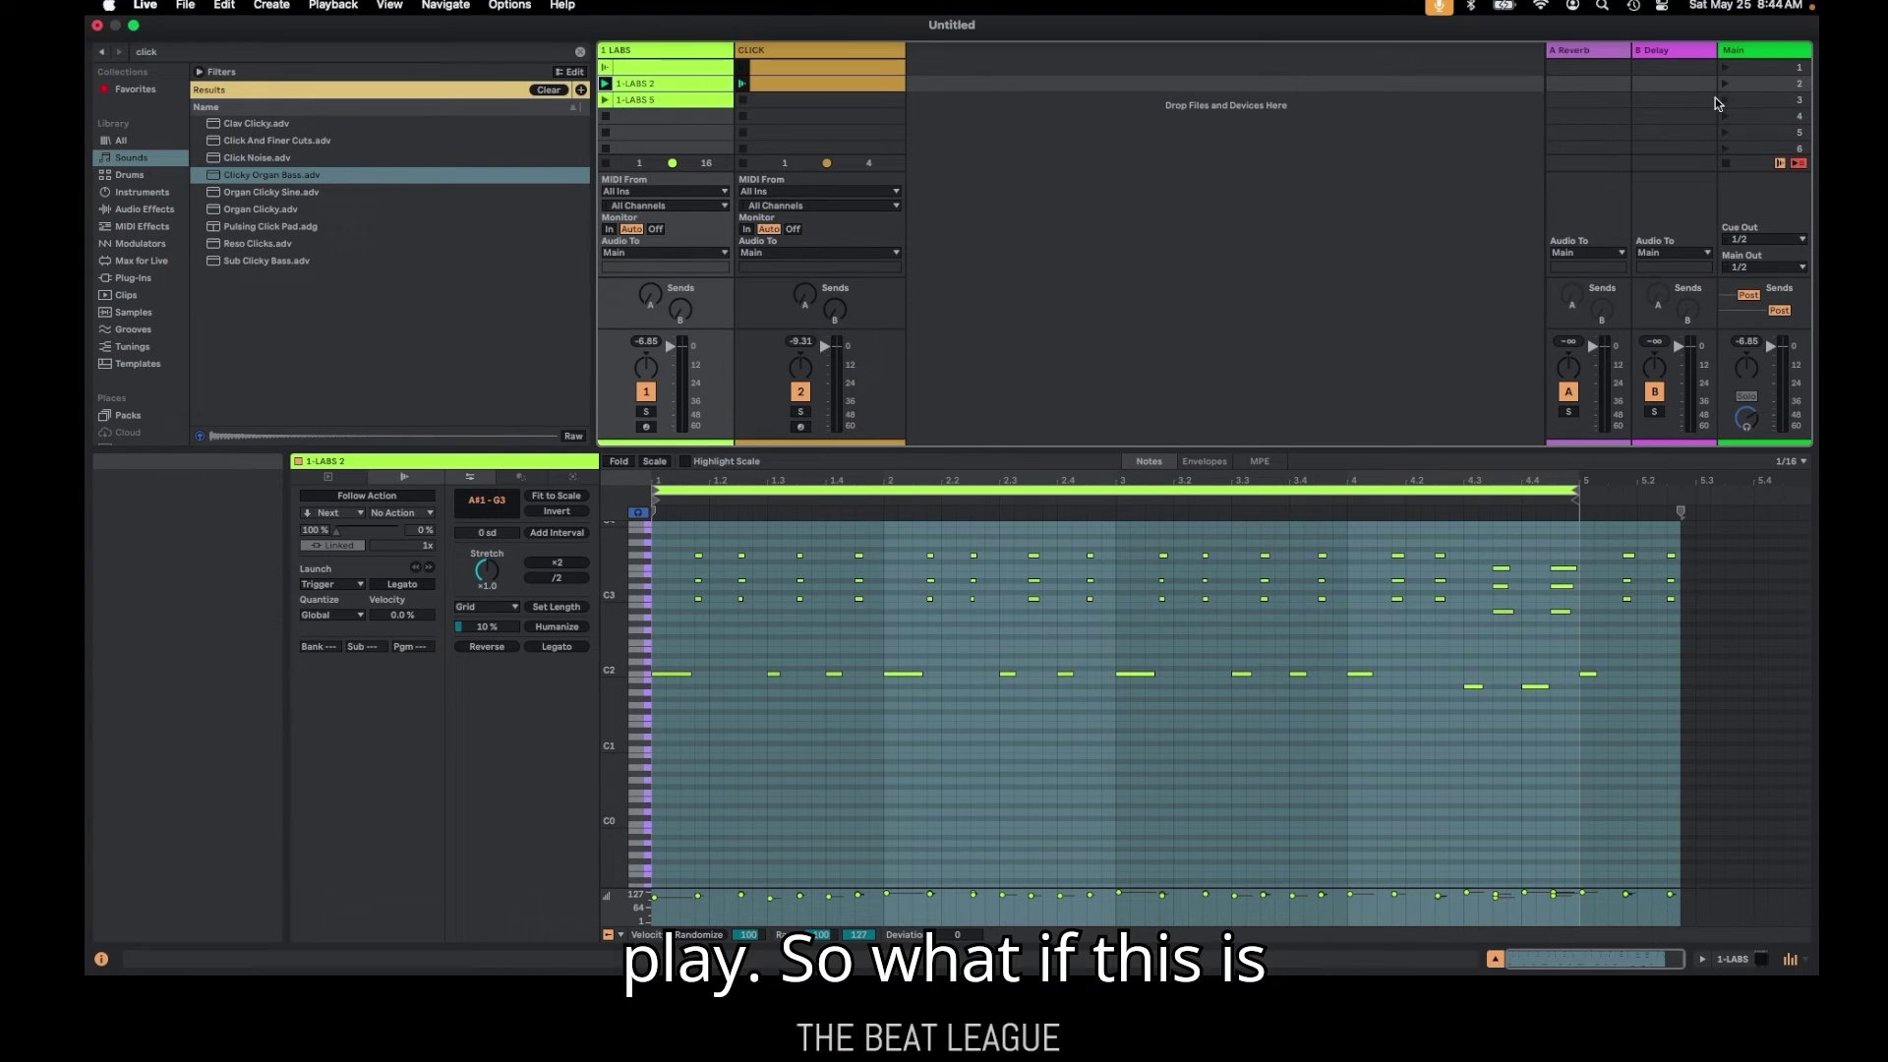
right_click(1750, 84)
click(1640, 158)
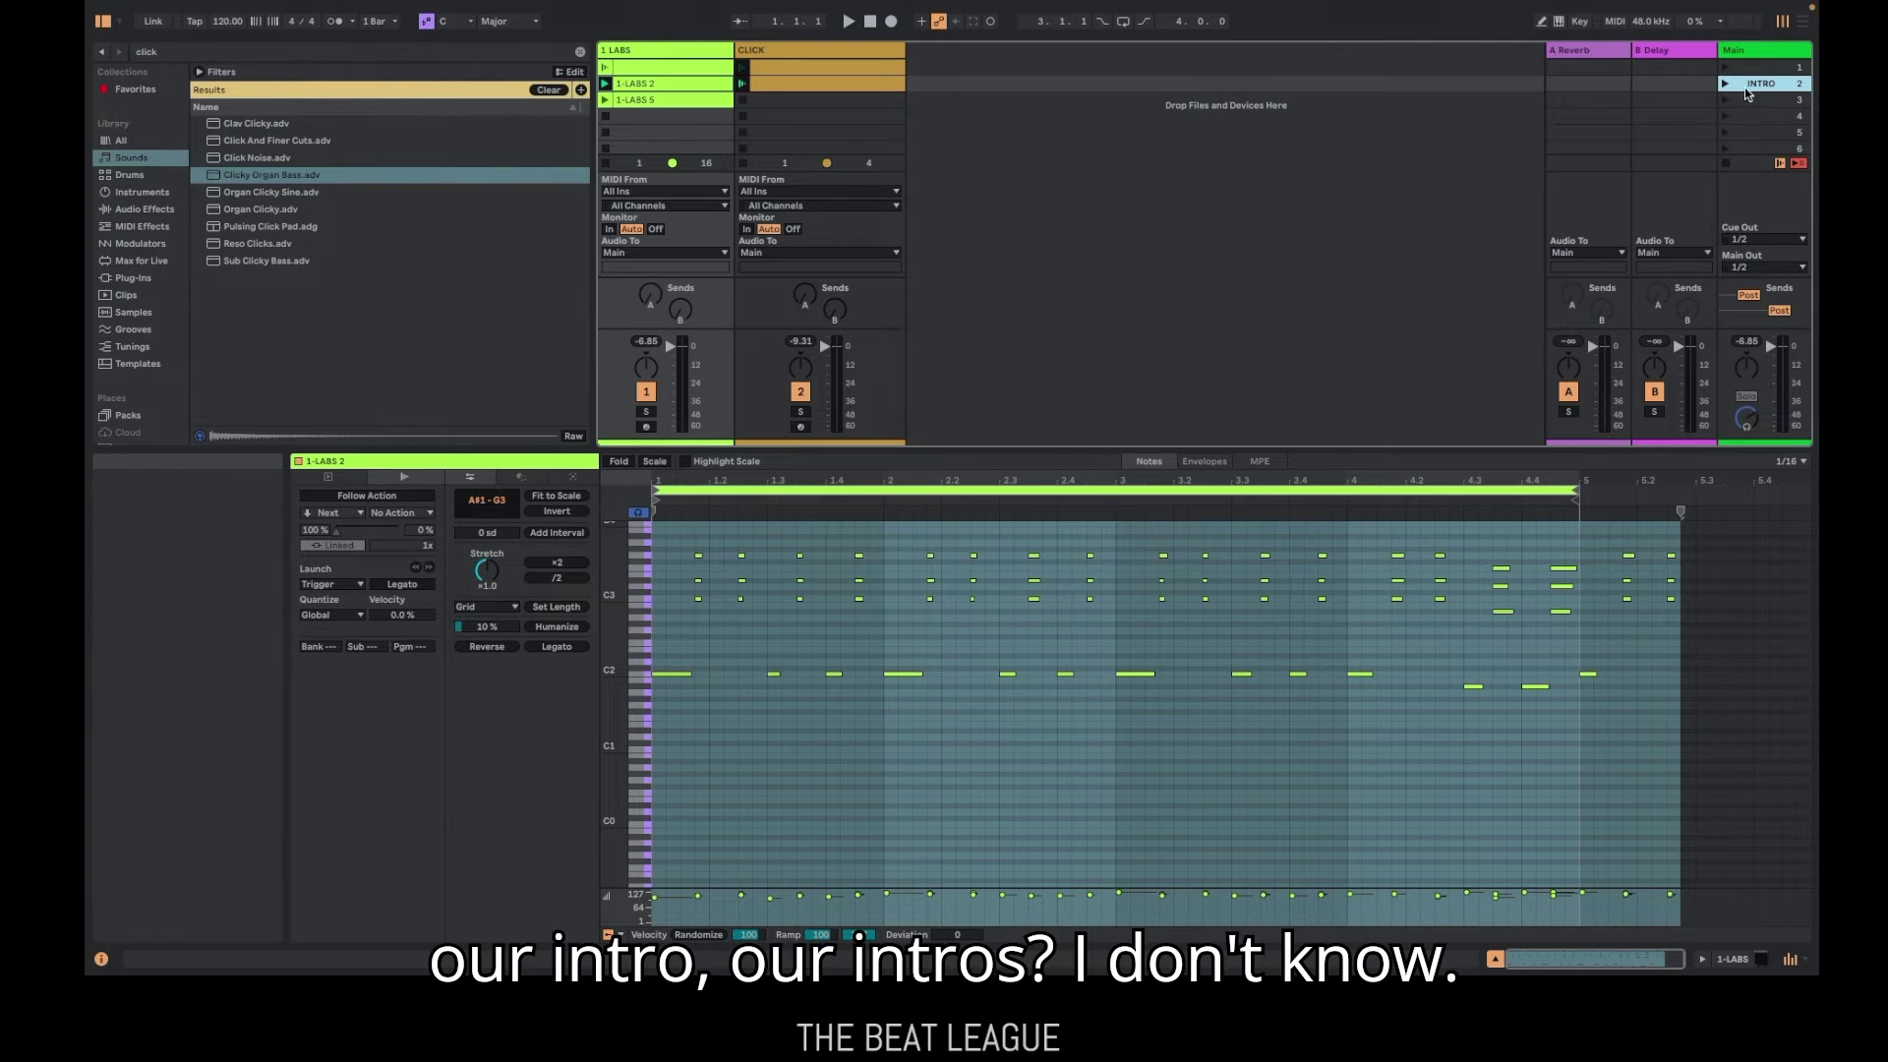
Give the 1-LABS 2 clip a linked Next follow action after 4 plays, then launch scene 1
click(656, 83)
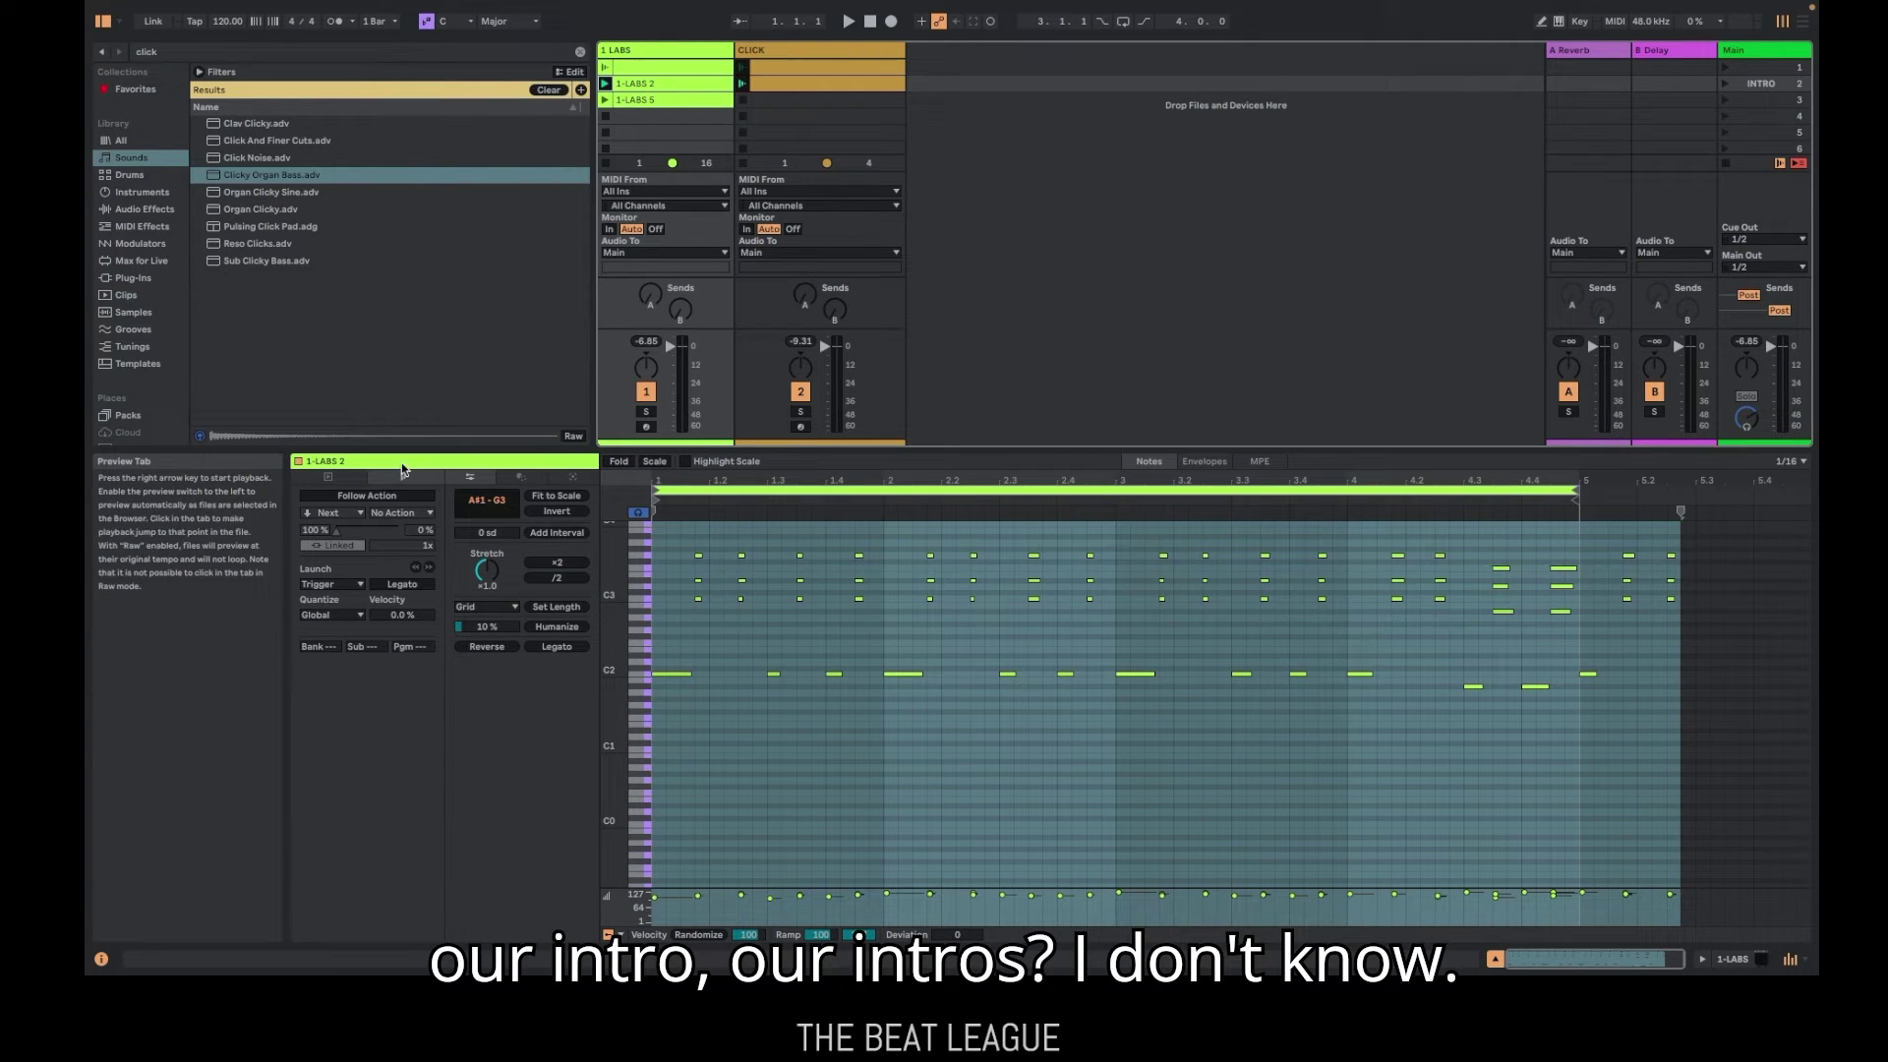
click(410, 495)
click(410, 496)
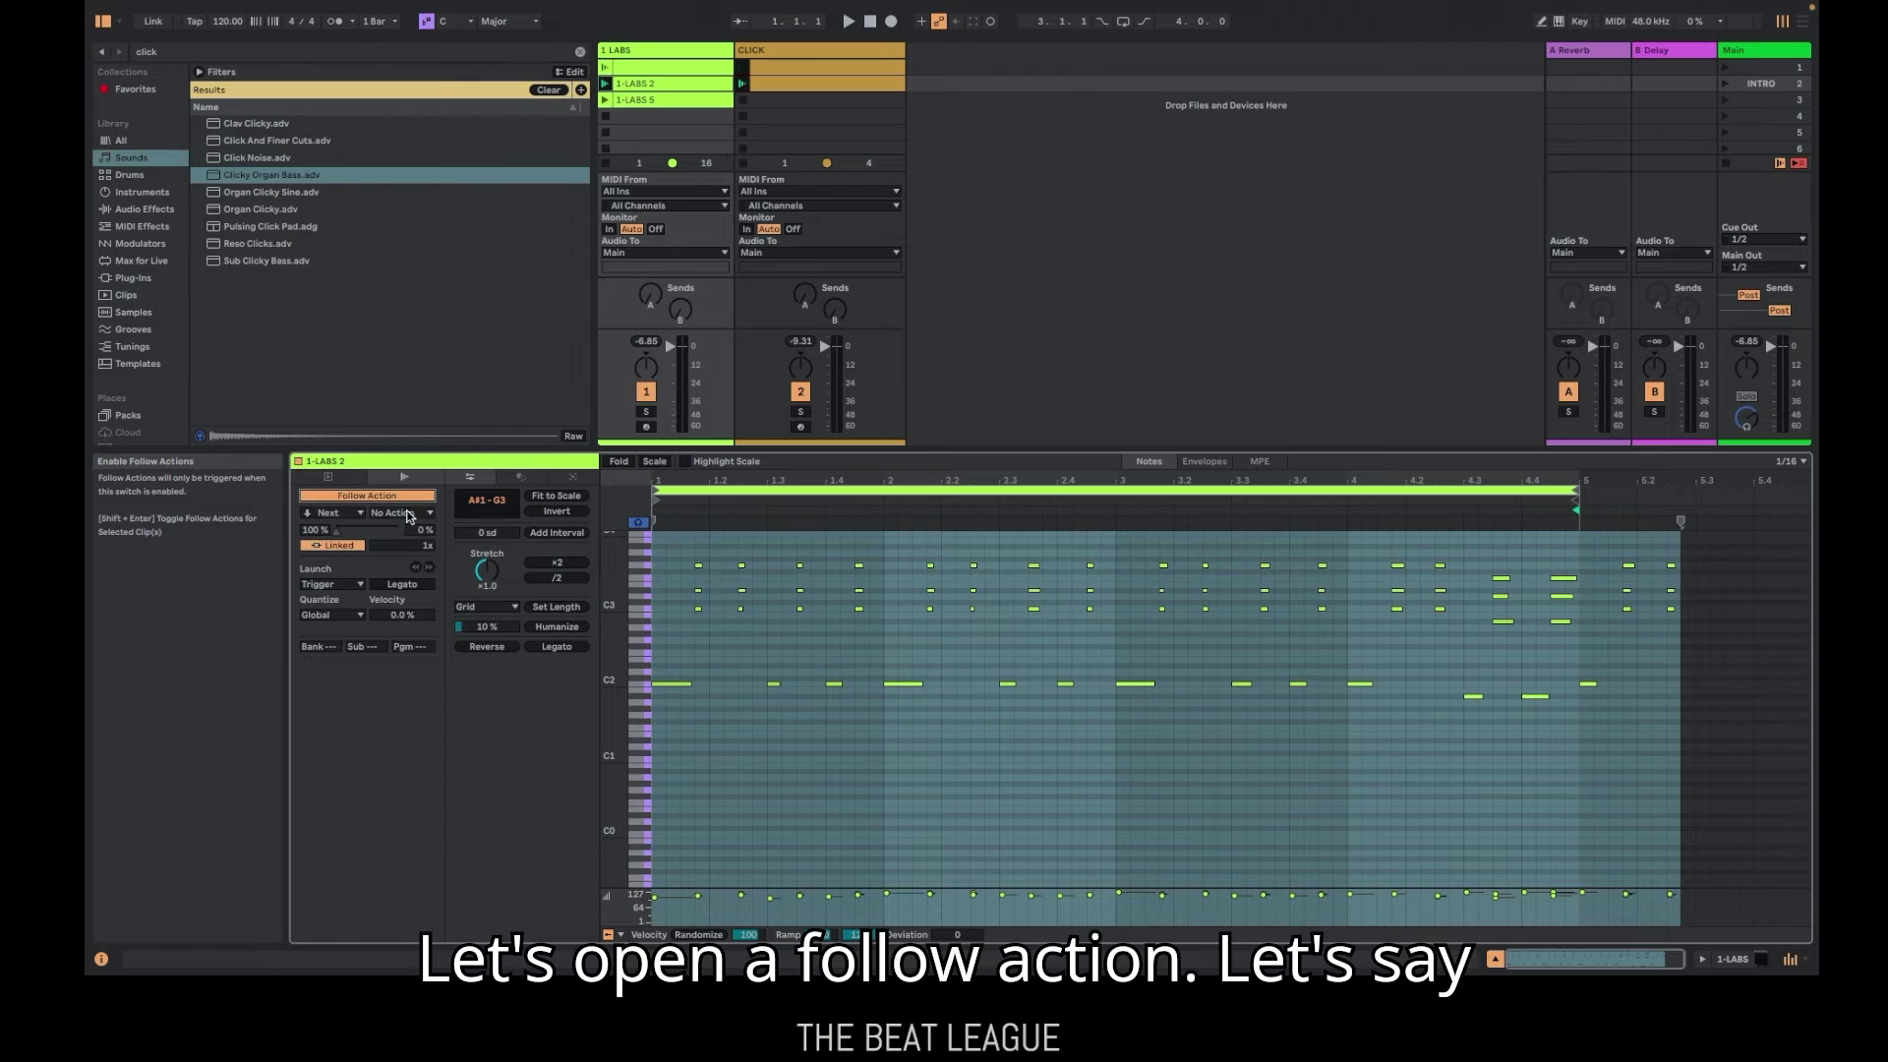
click(340, 546)
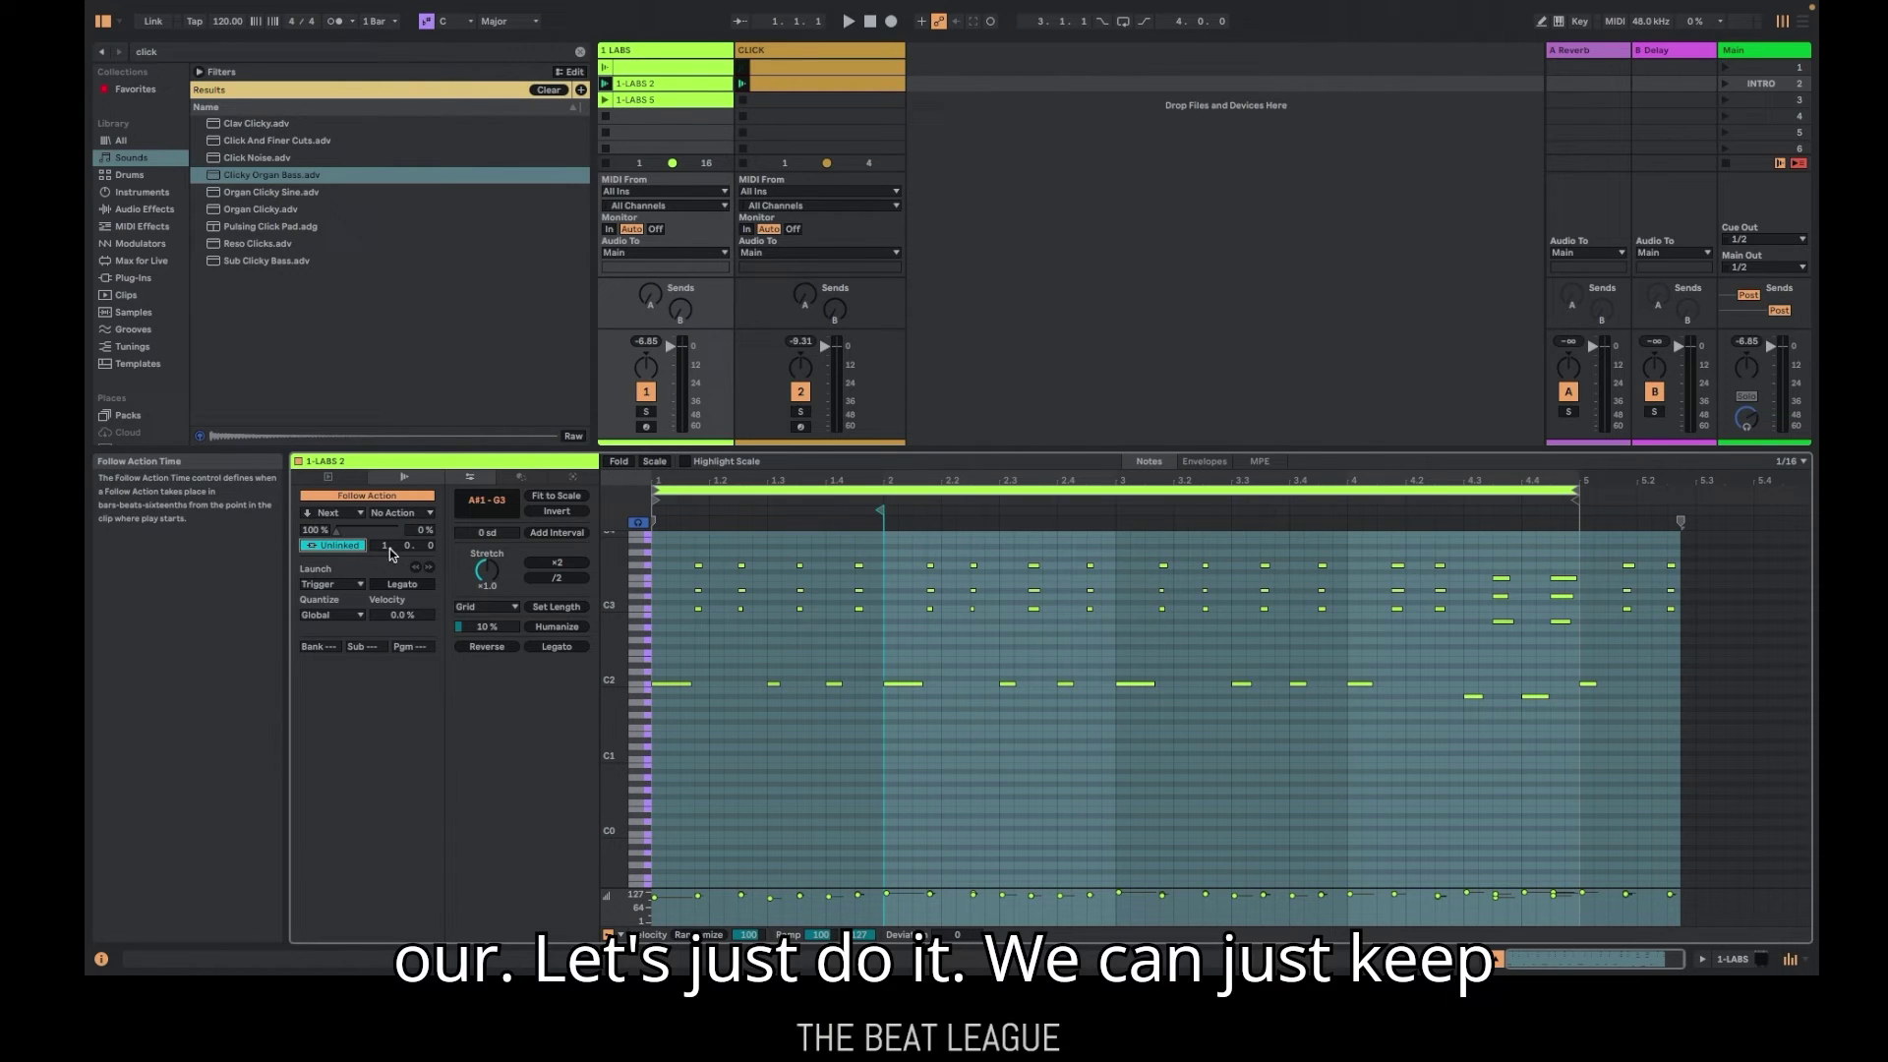
click(334, 544)
click(411, 547)
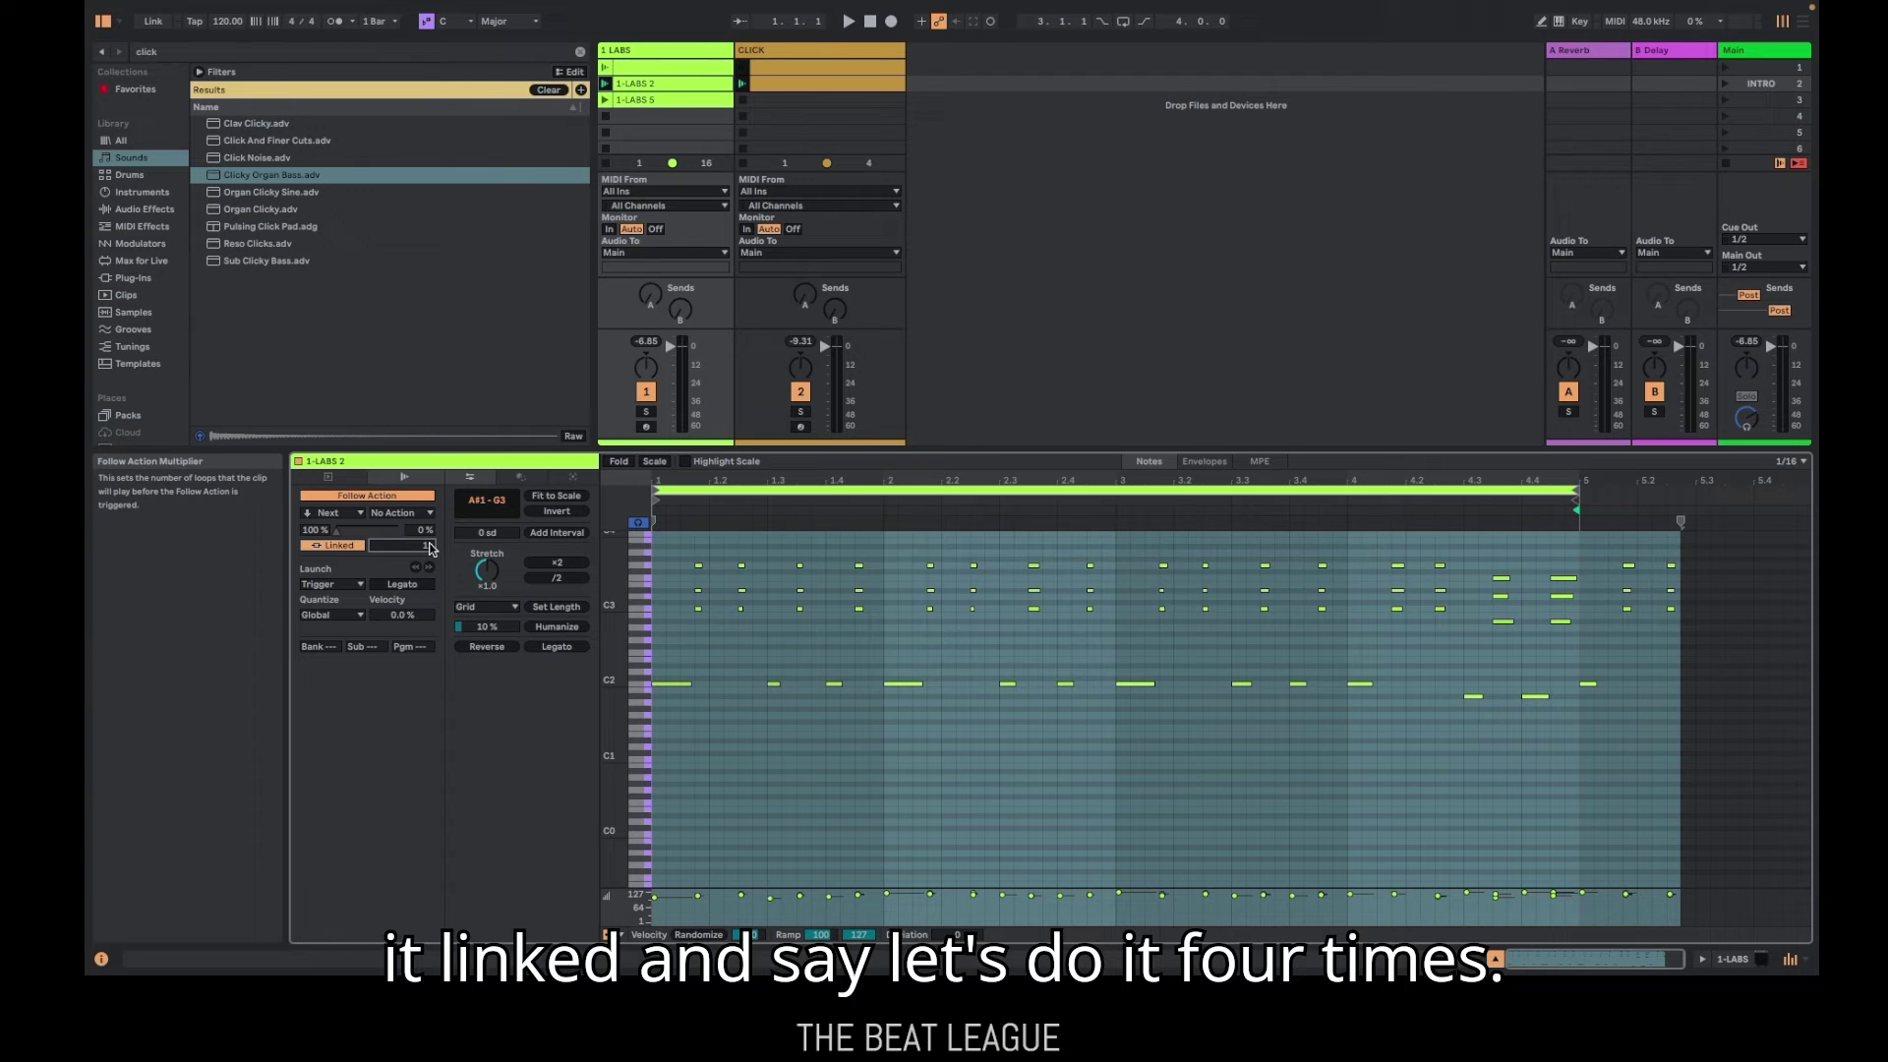
key(Return)
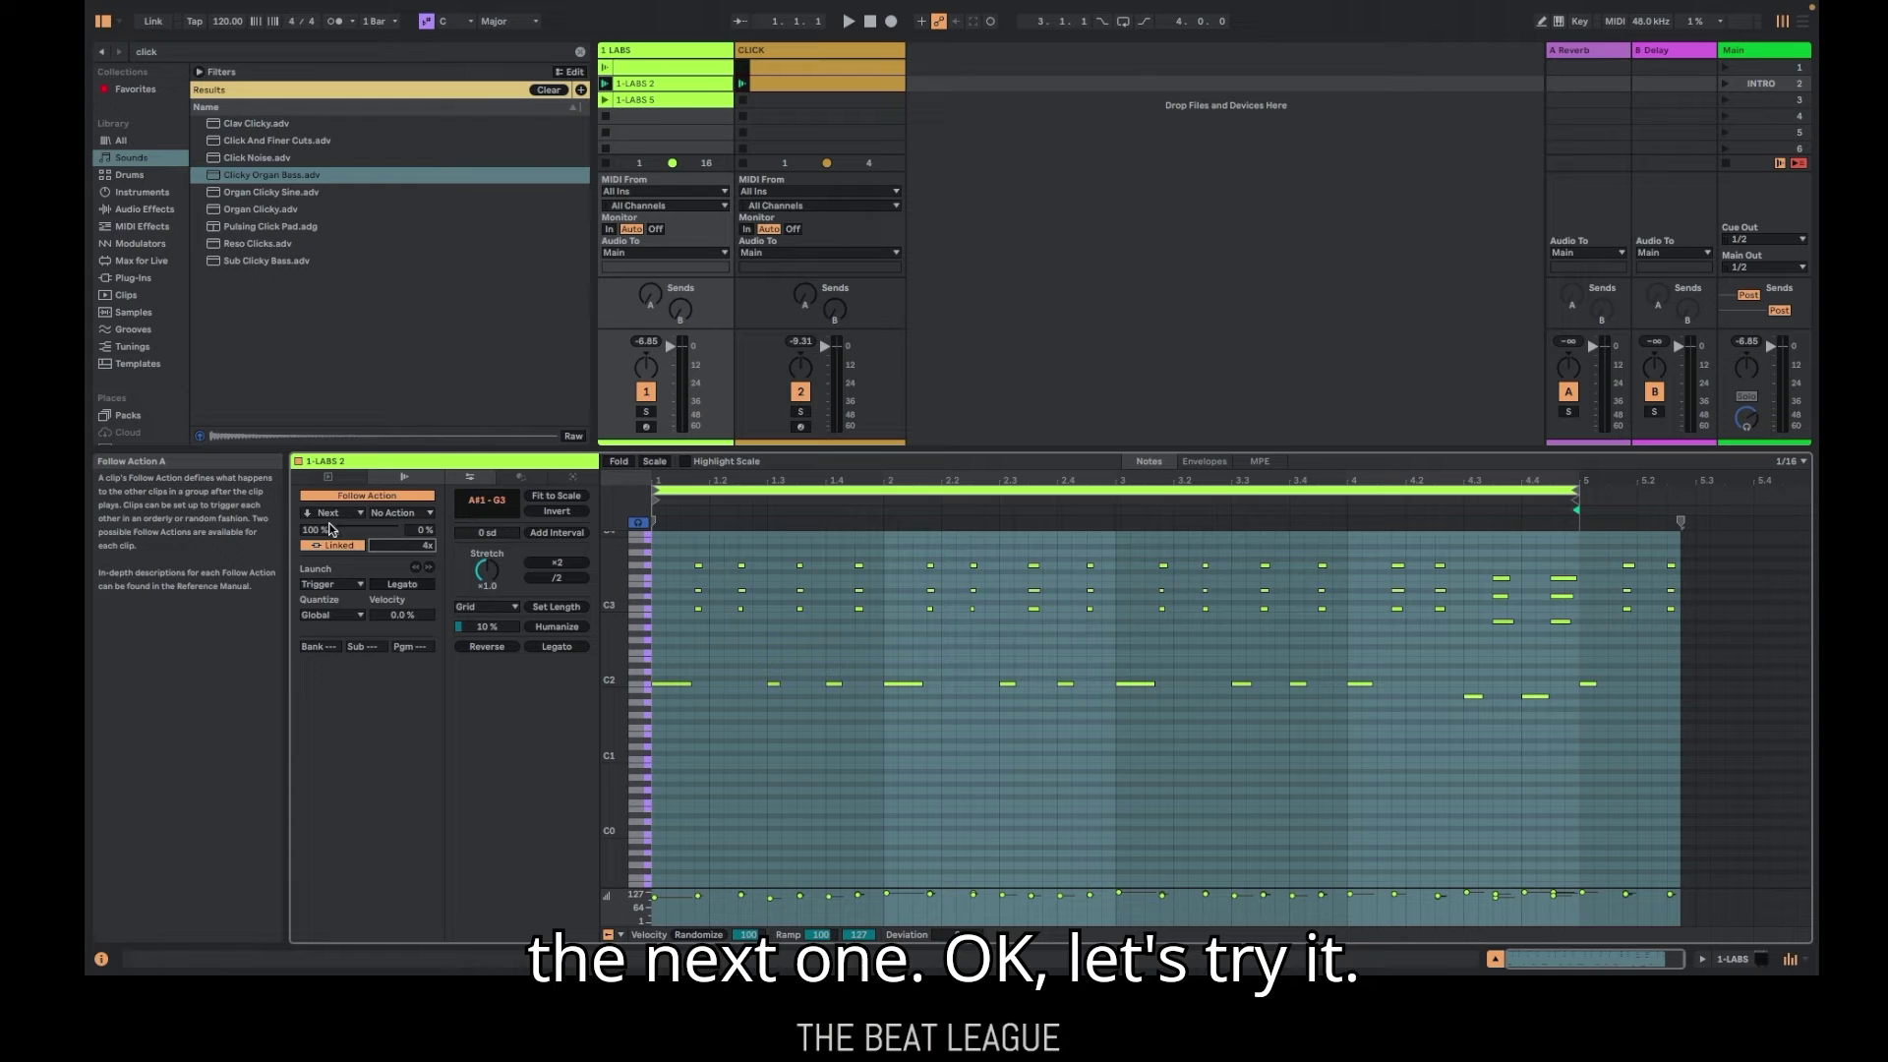
click(1724, 67)
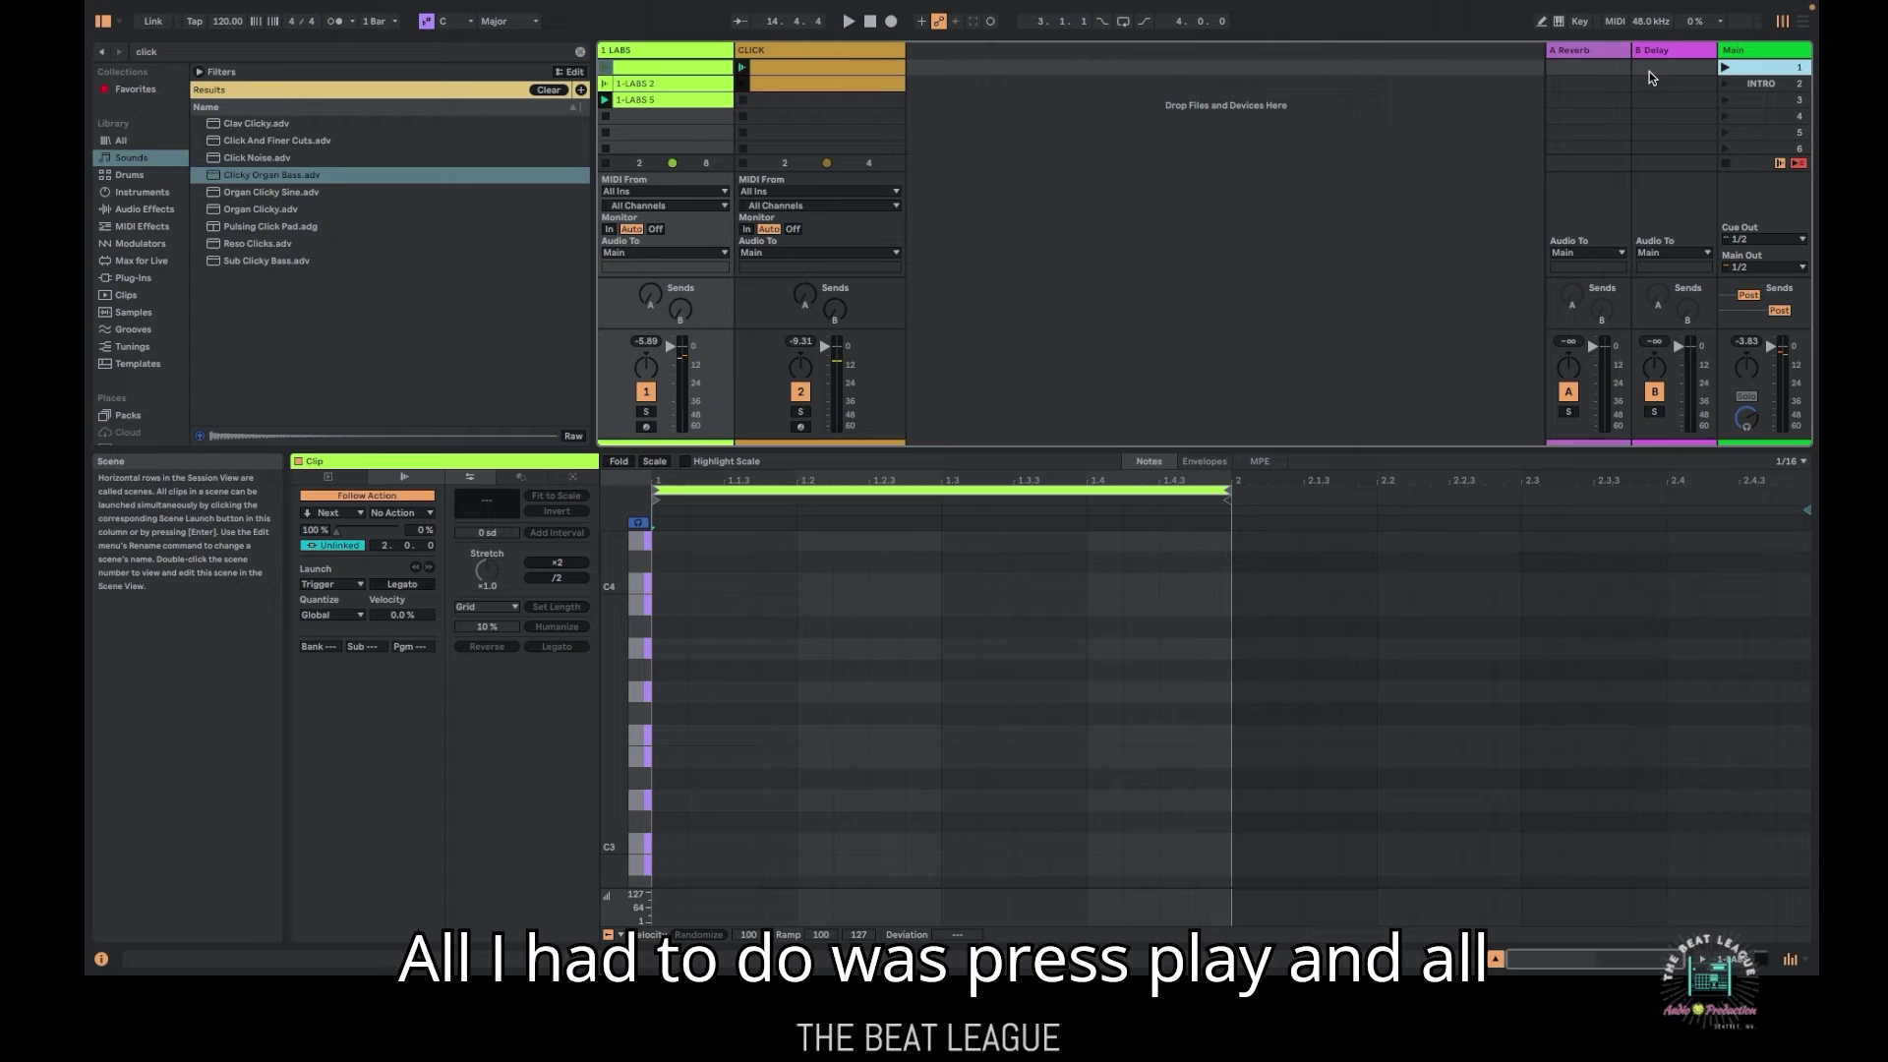
Copy the CLICK clip into scenes 3 through 6, then launch scenes 4 and 3
click(765, 85)
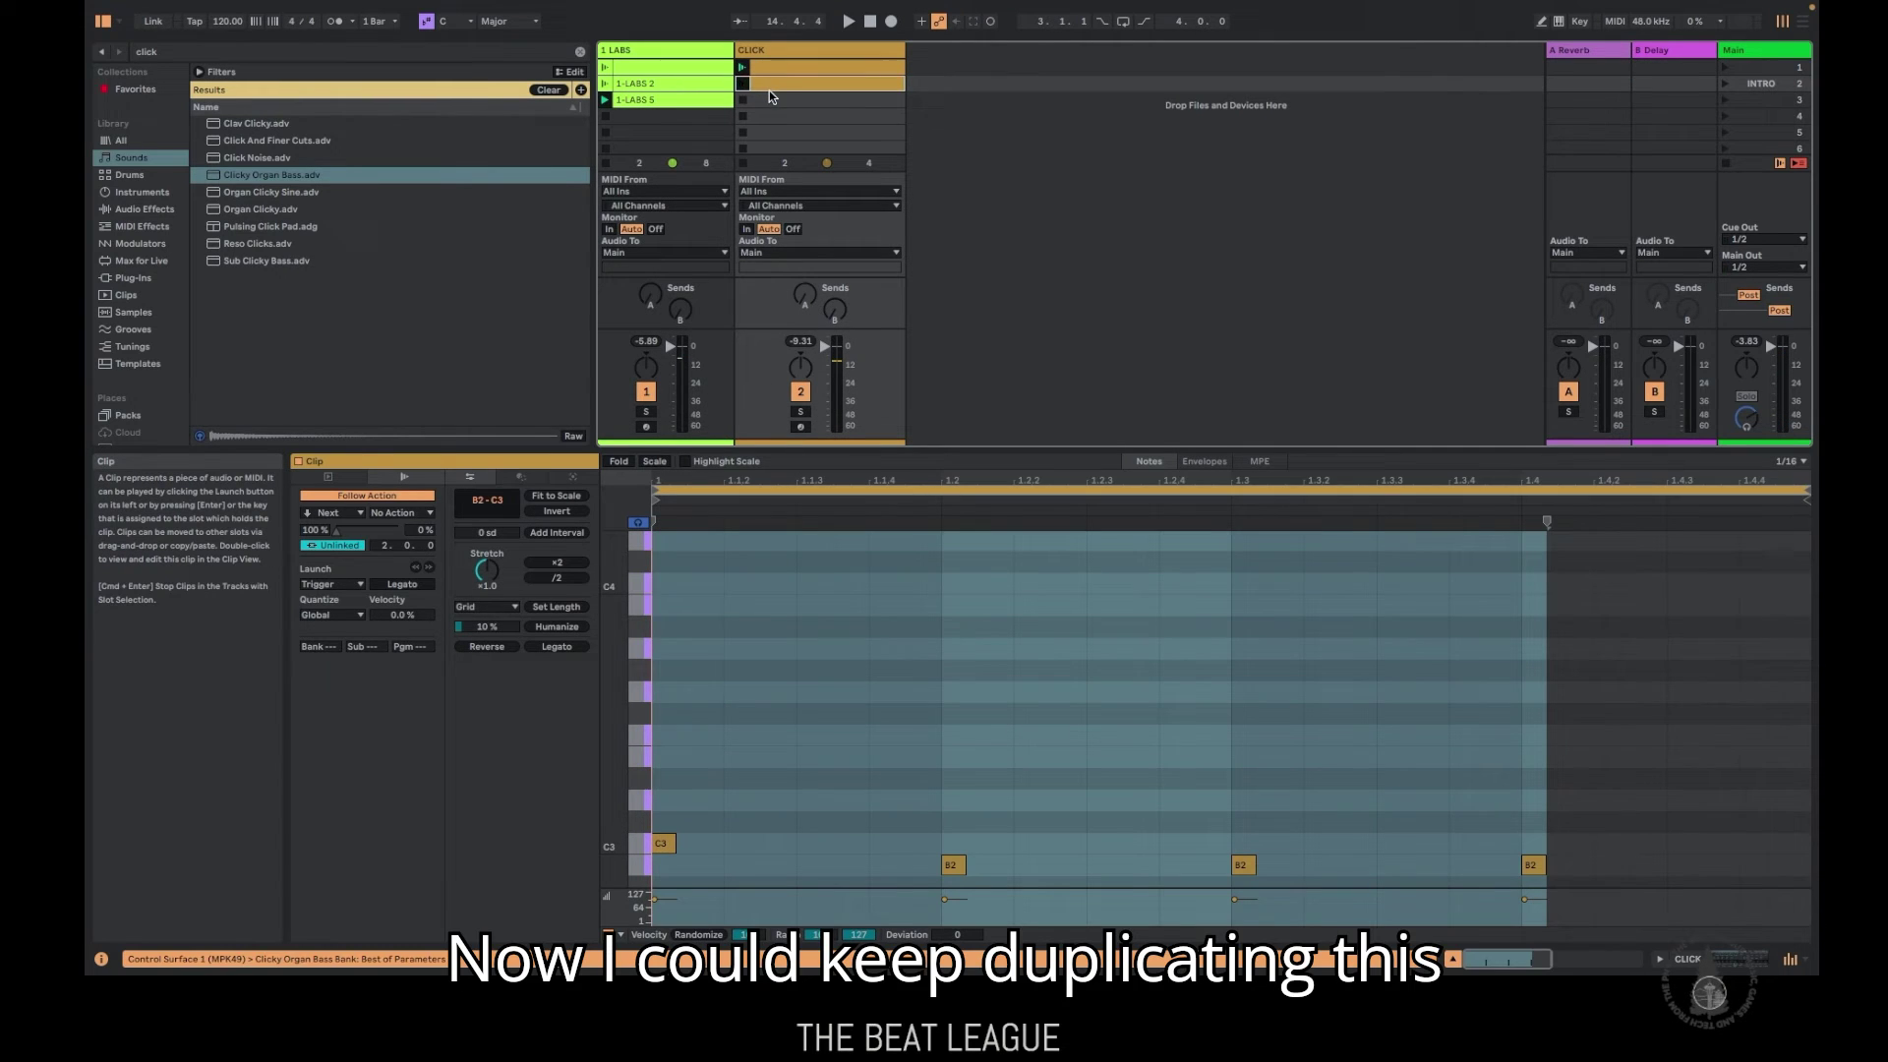
key(super+d)
key(super+d)
key(super+d)
key(super+d)
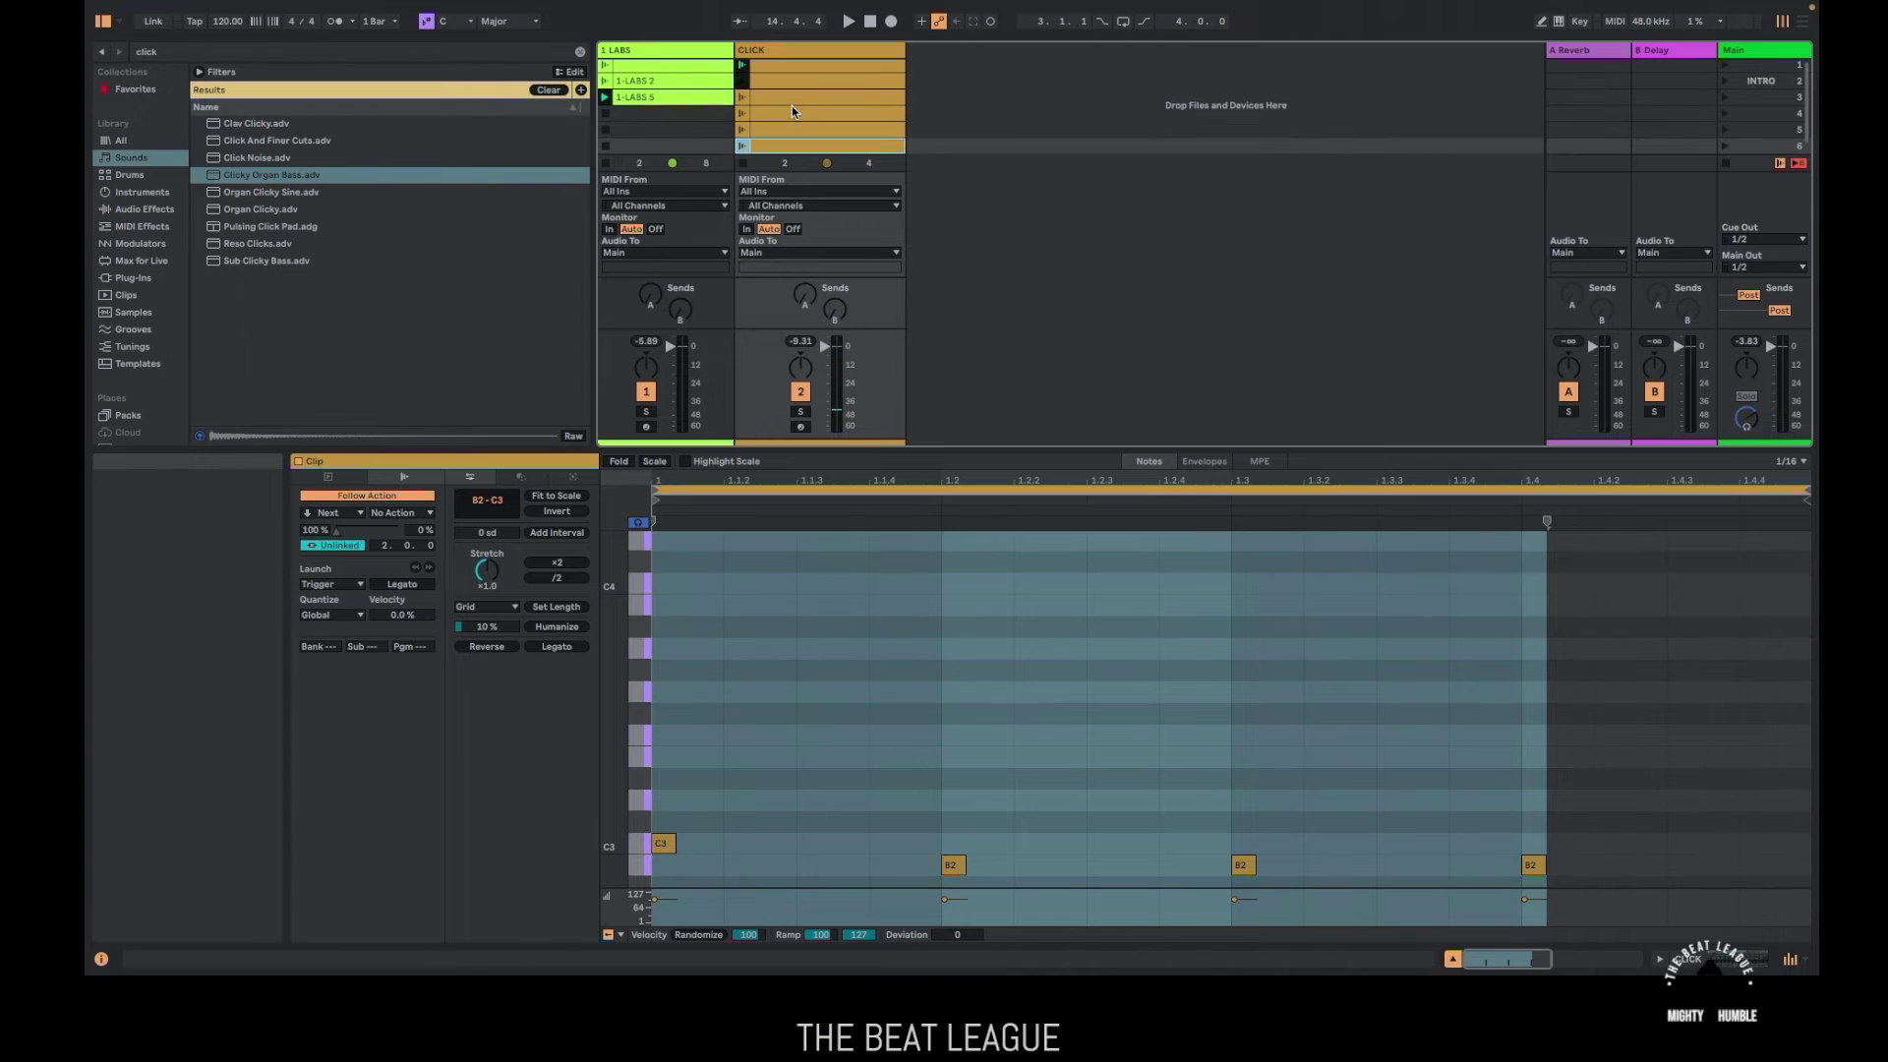
click(942, 129)
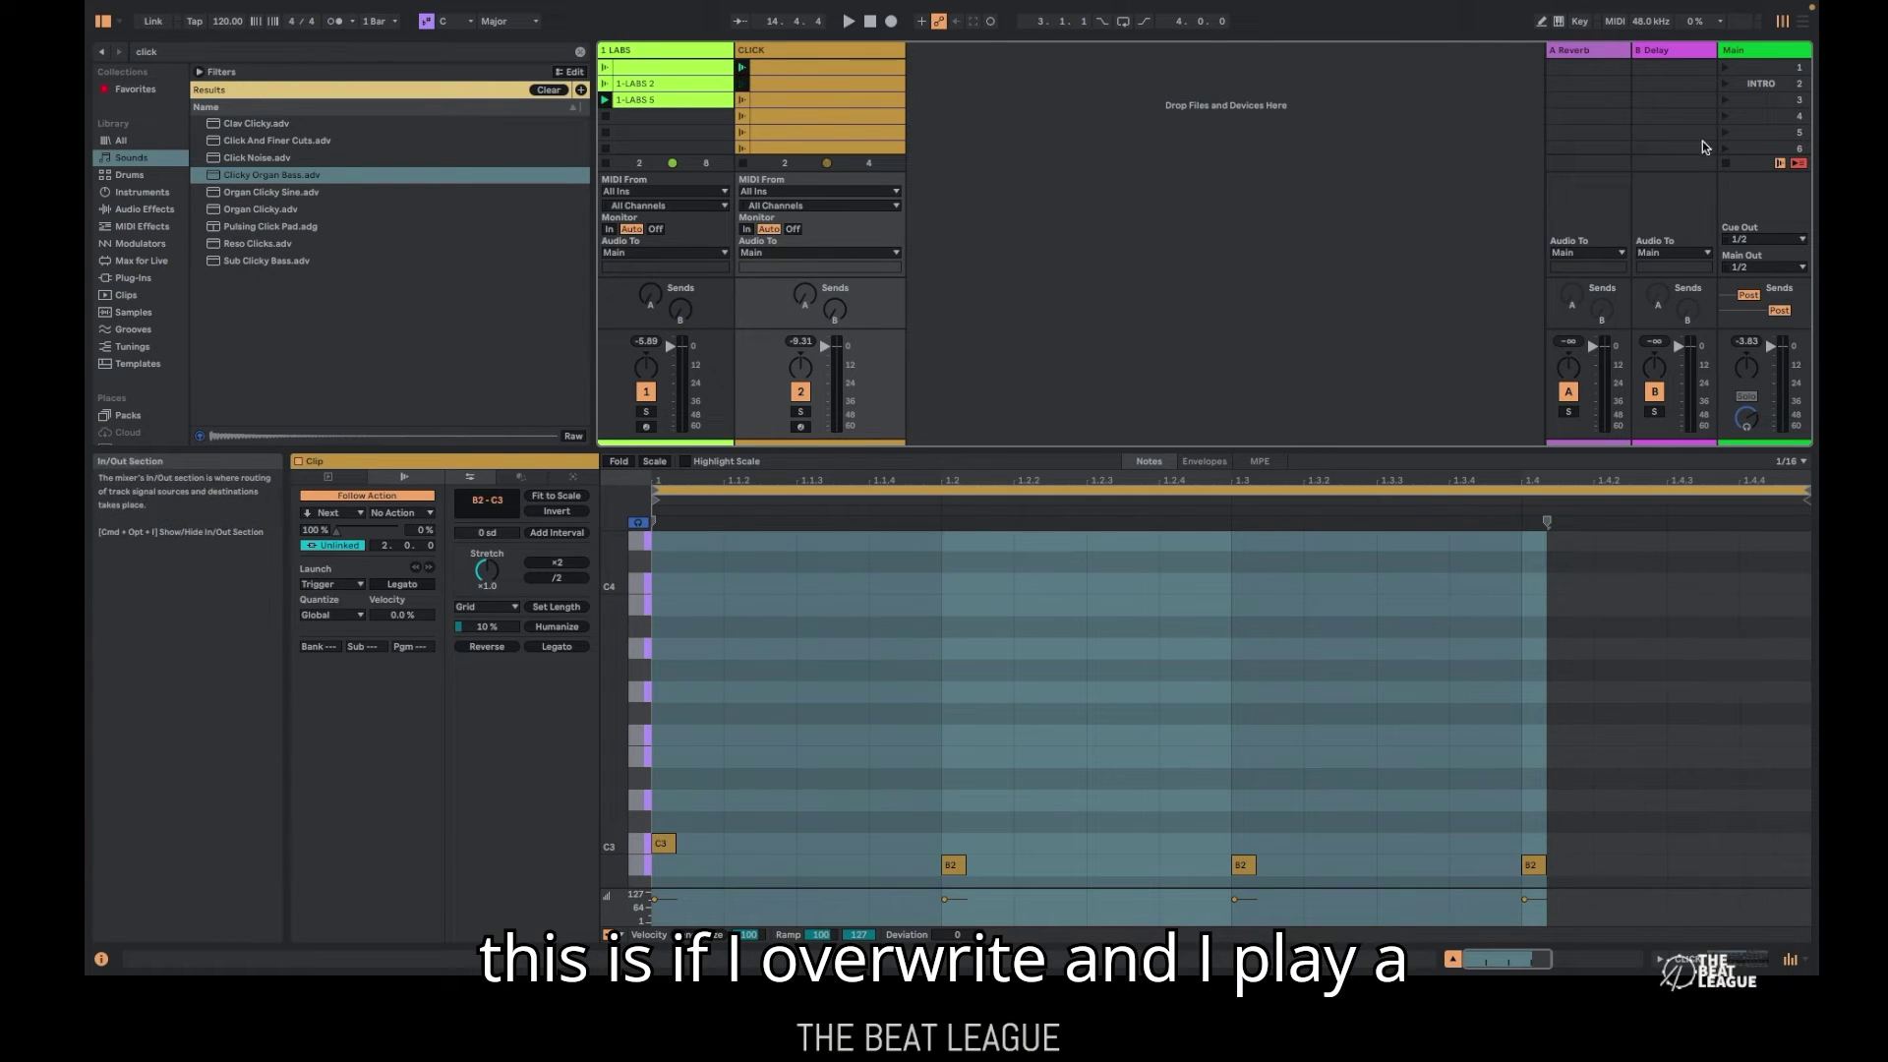
click(1725, 116)
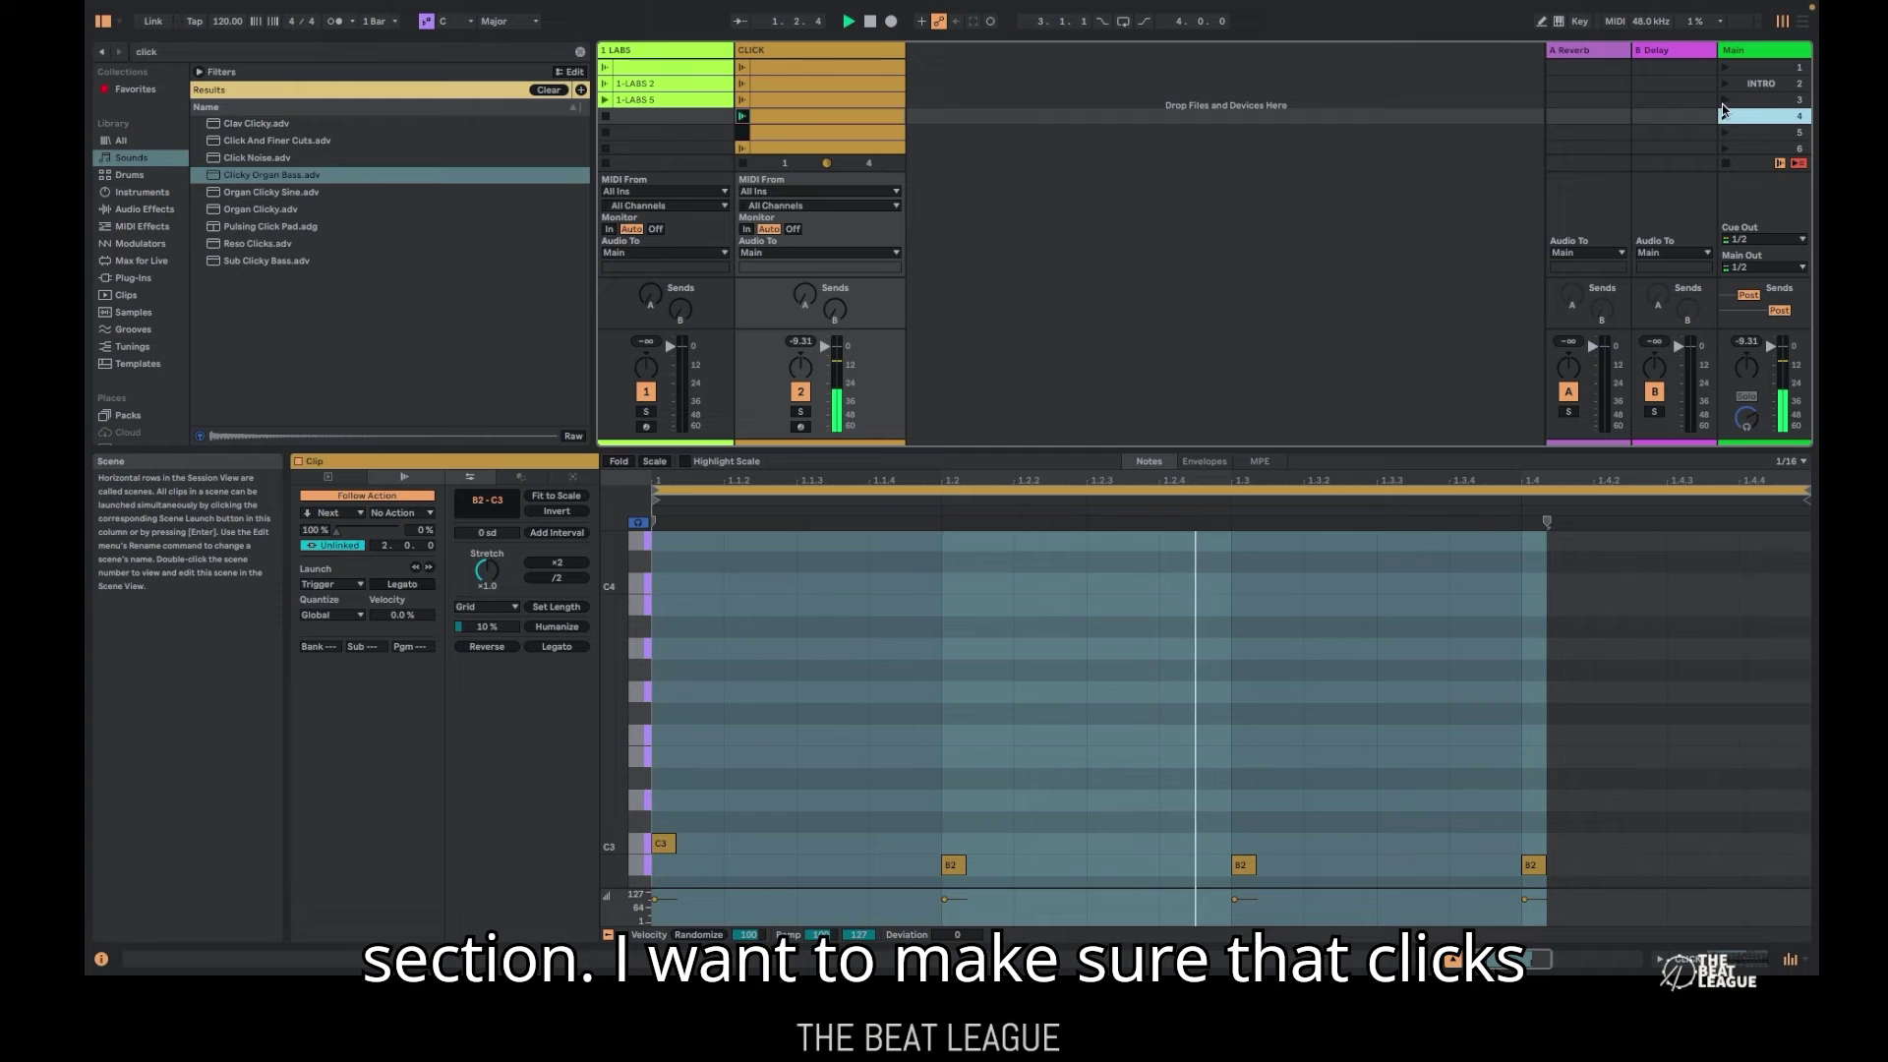
click(1723, 100)
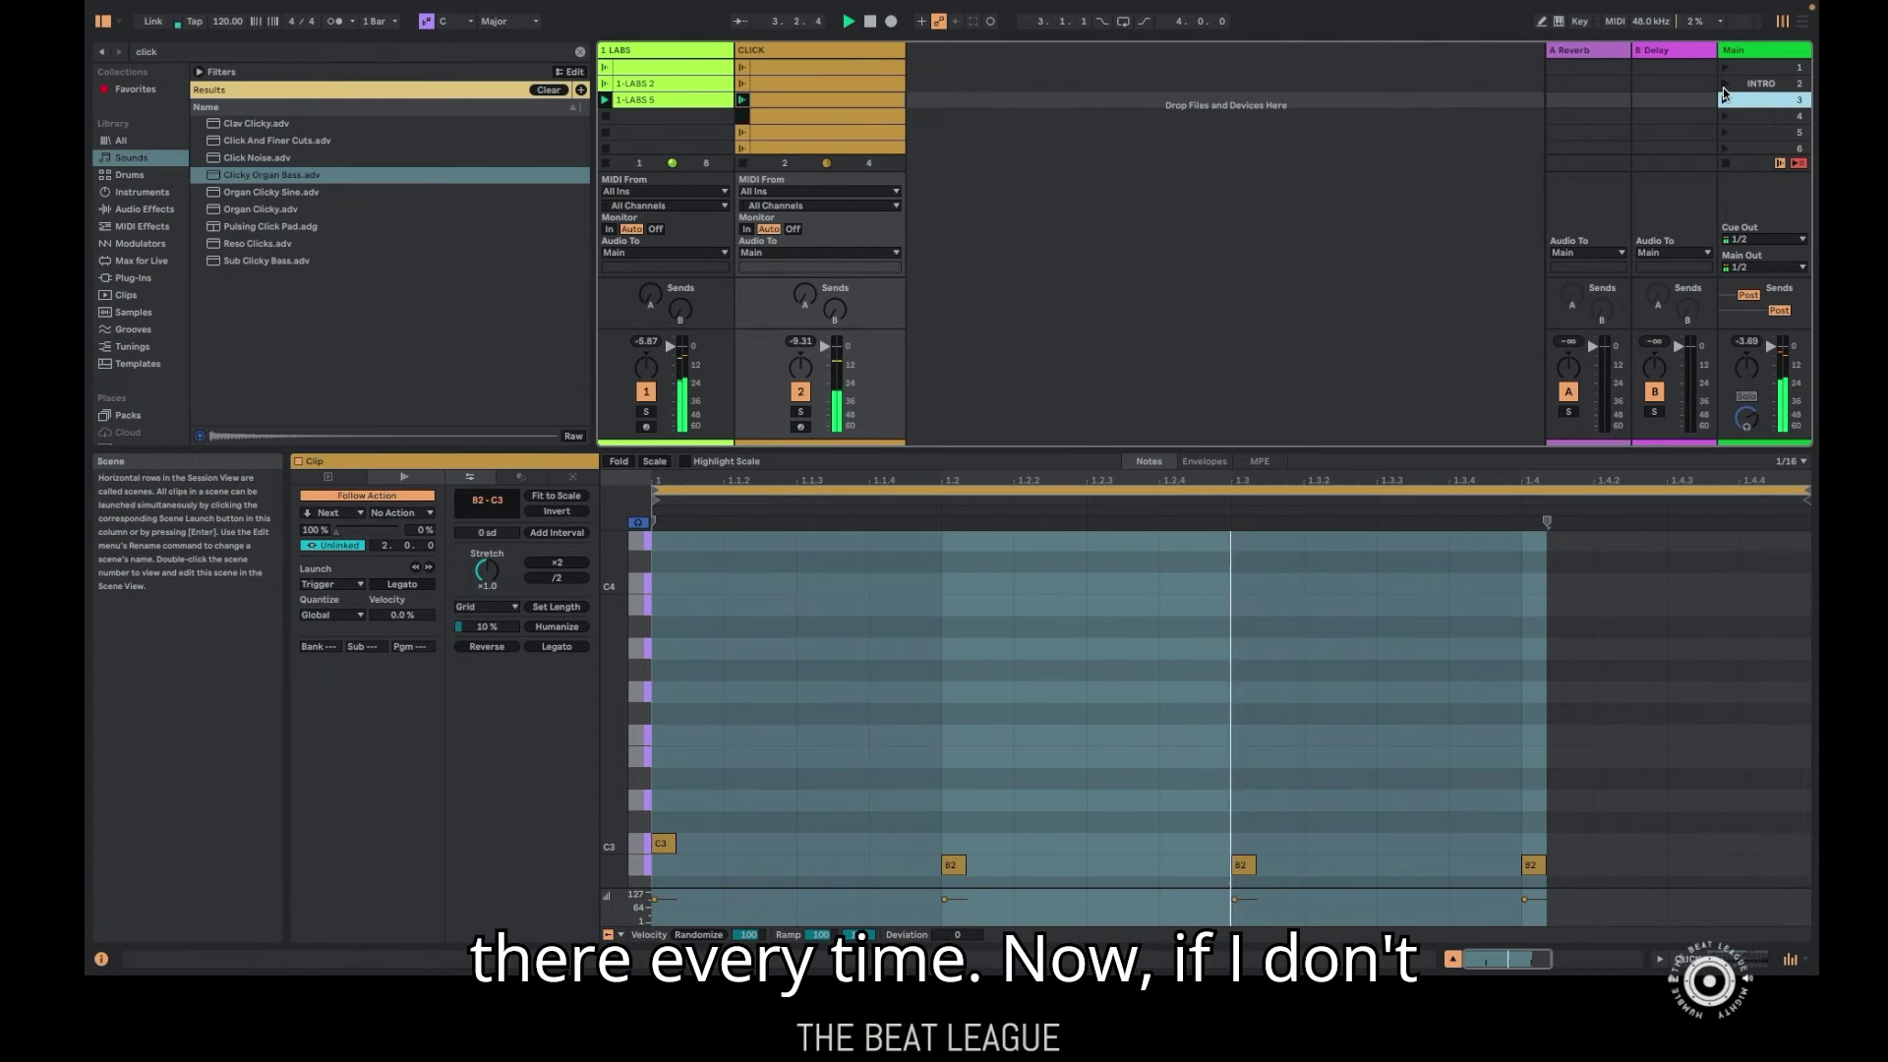
Launch scene 1 so follow actions step the set through its scenes
click(1725, 69)
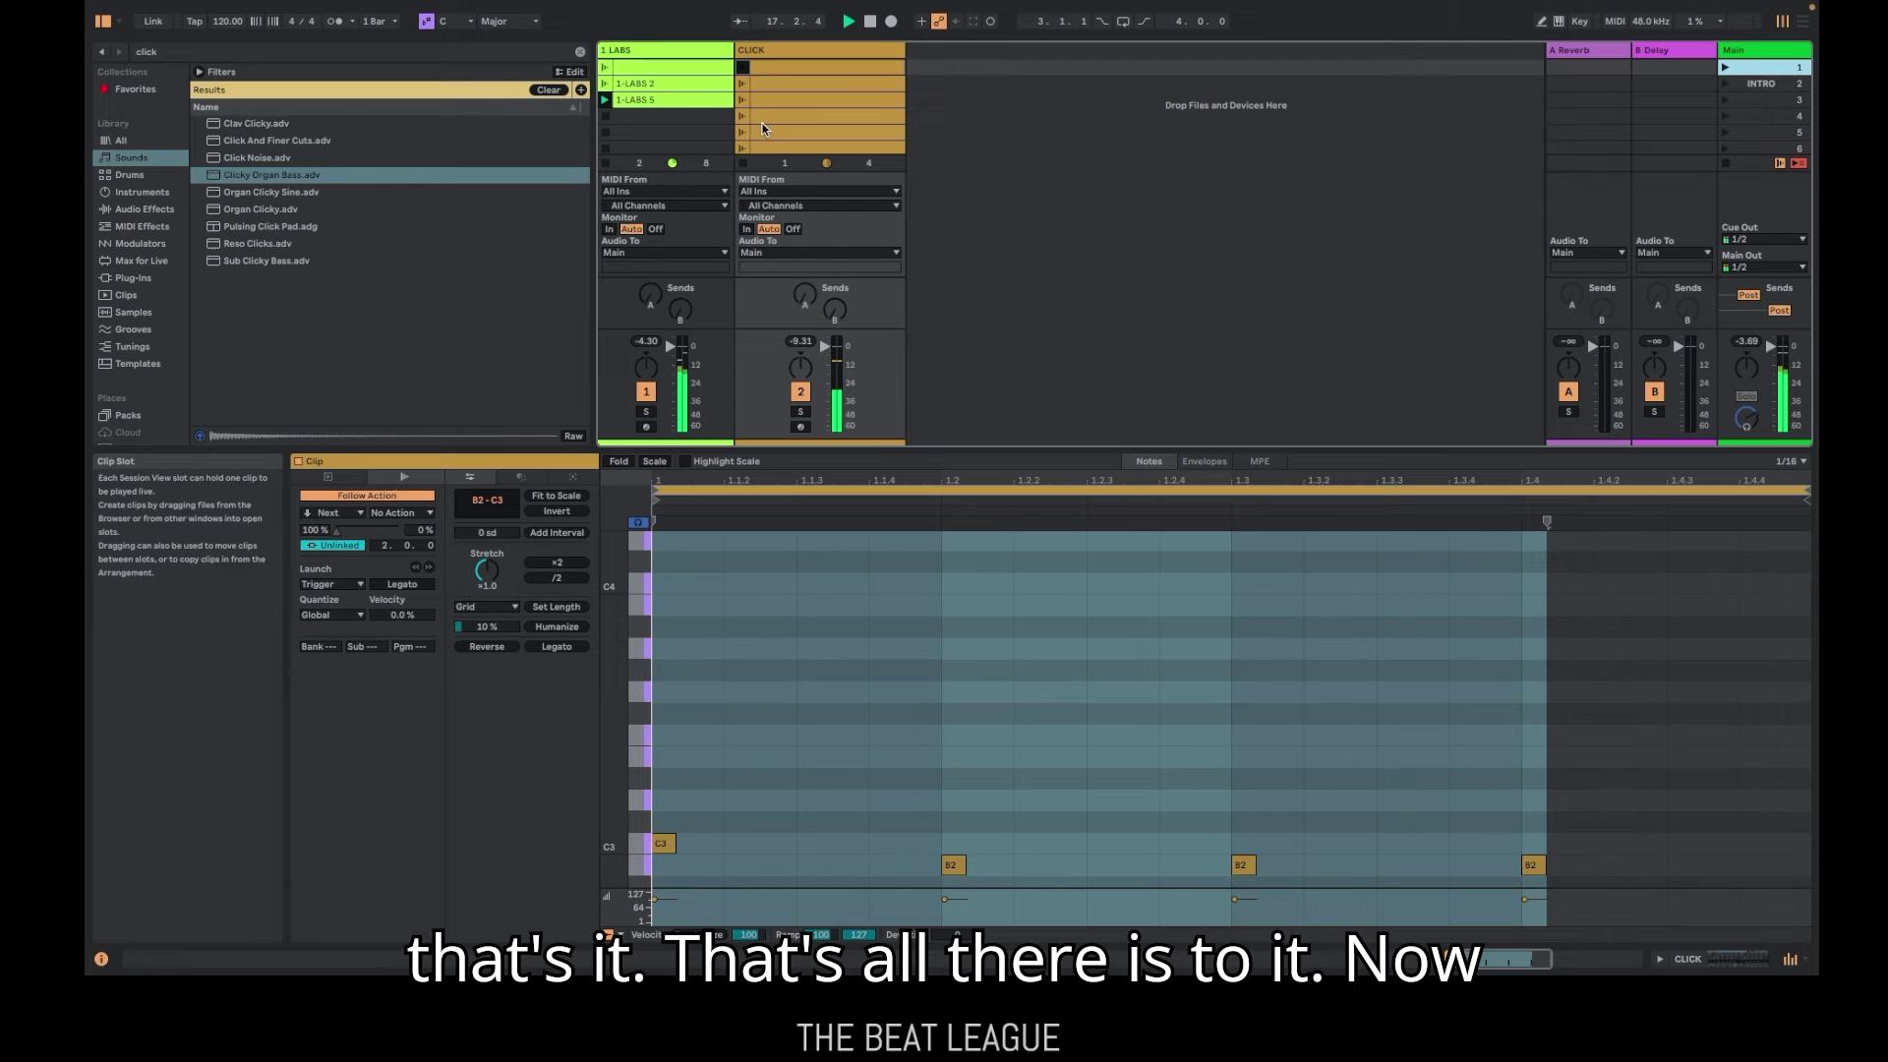
Stop playback and give the 1-LABS 5 clip a linked Follow Action of Stop after 4 plays
click(870, 21)
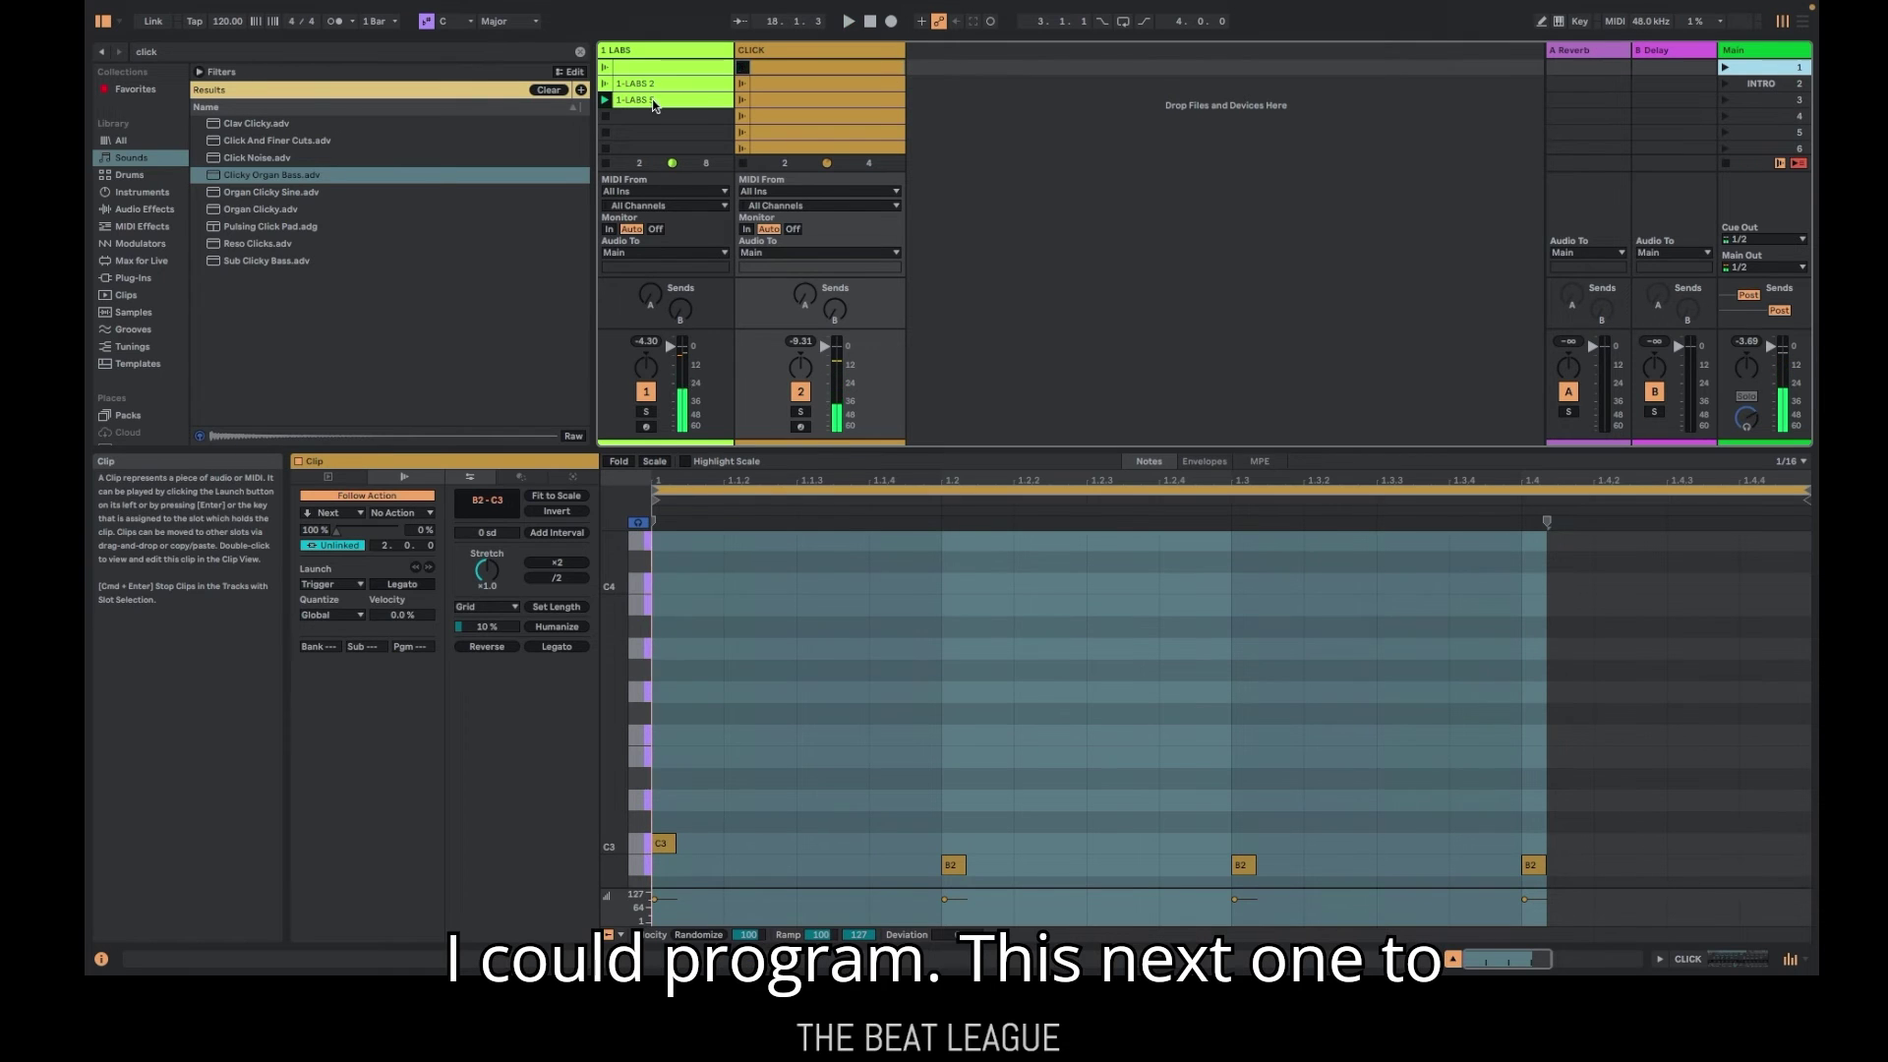
click(651, 102)
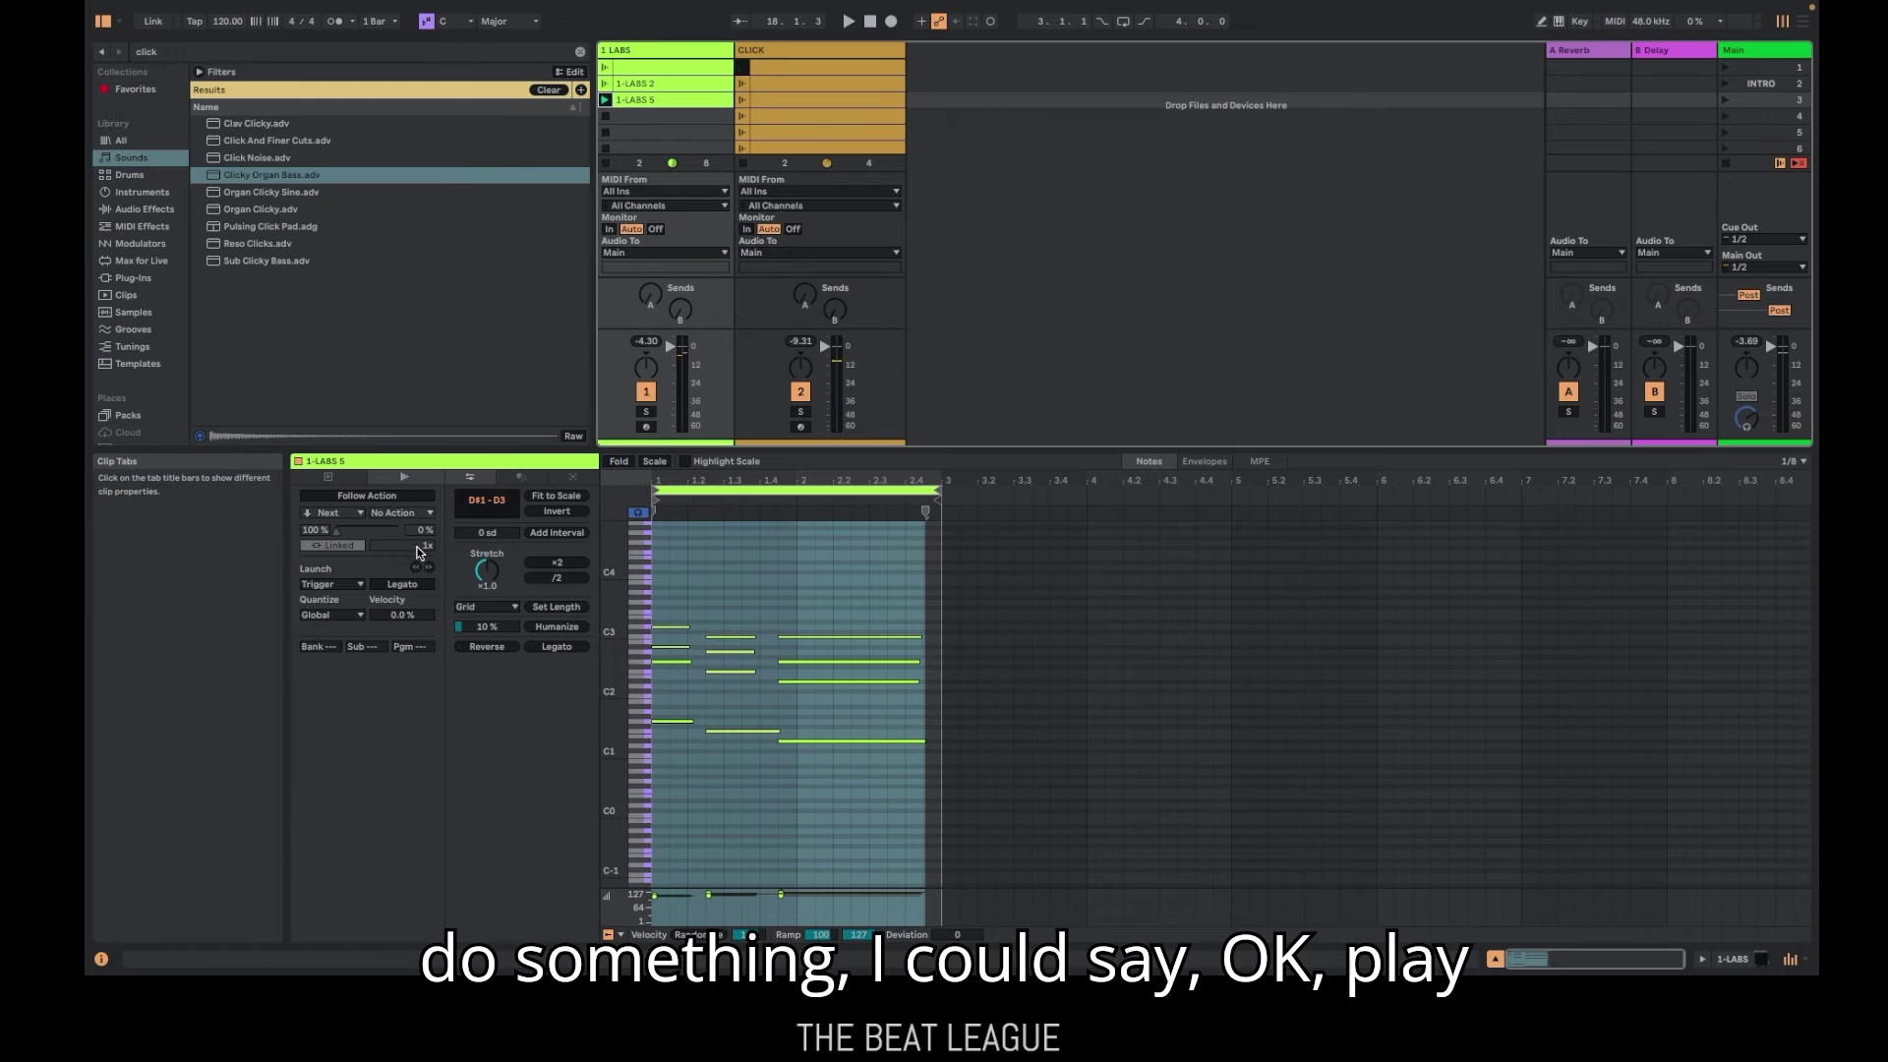
click(420, 552)
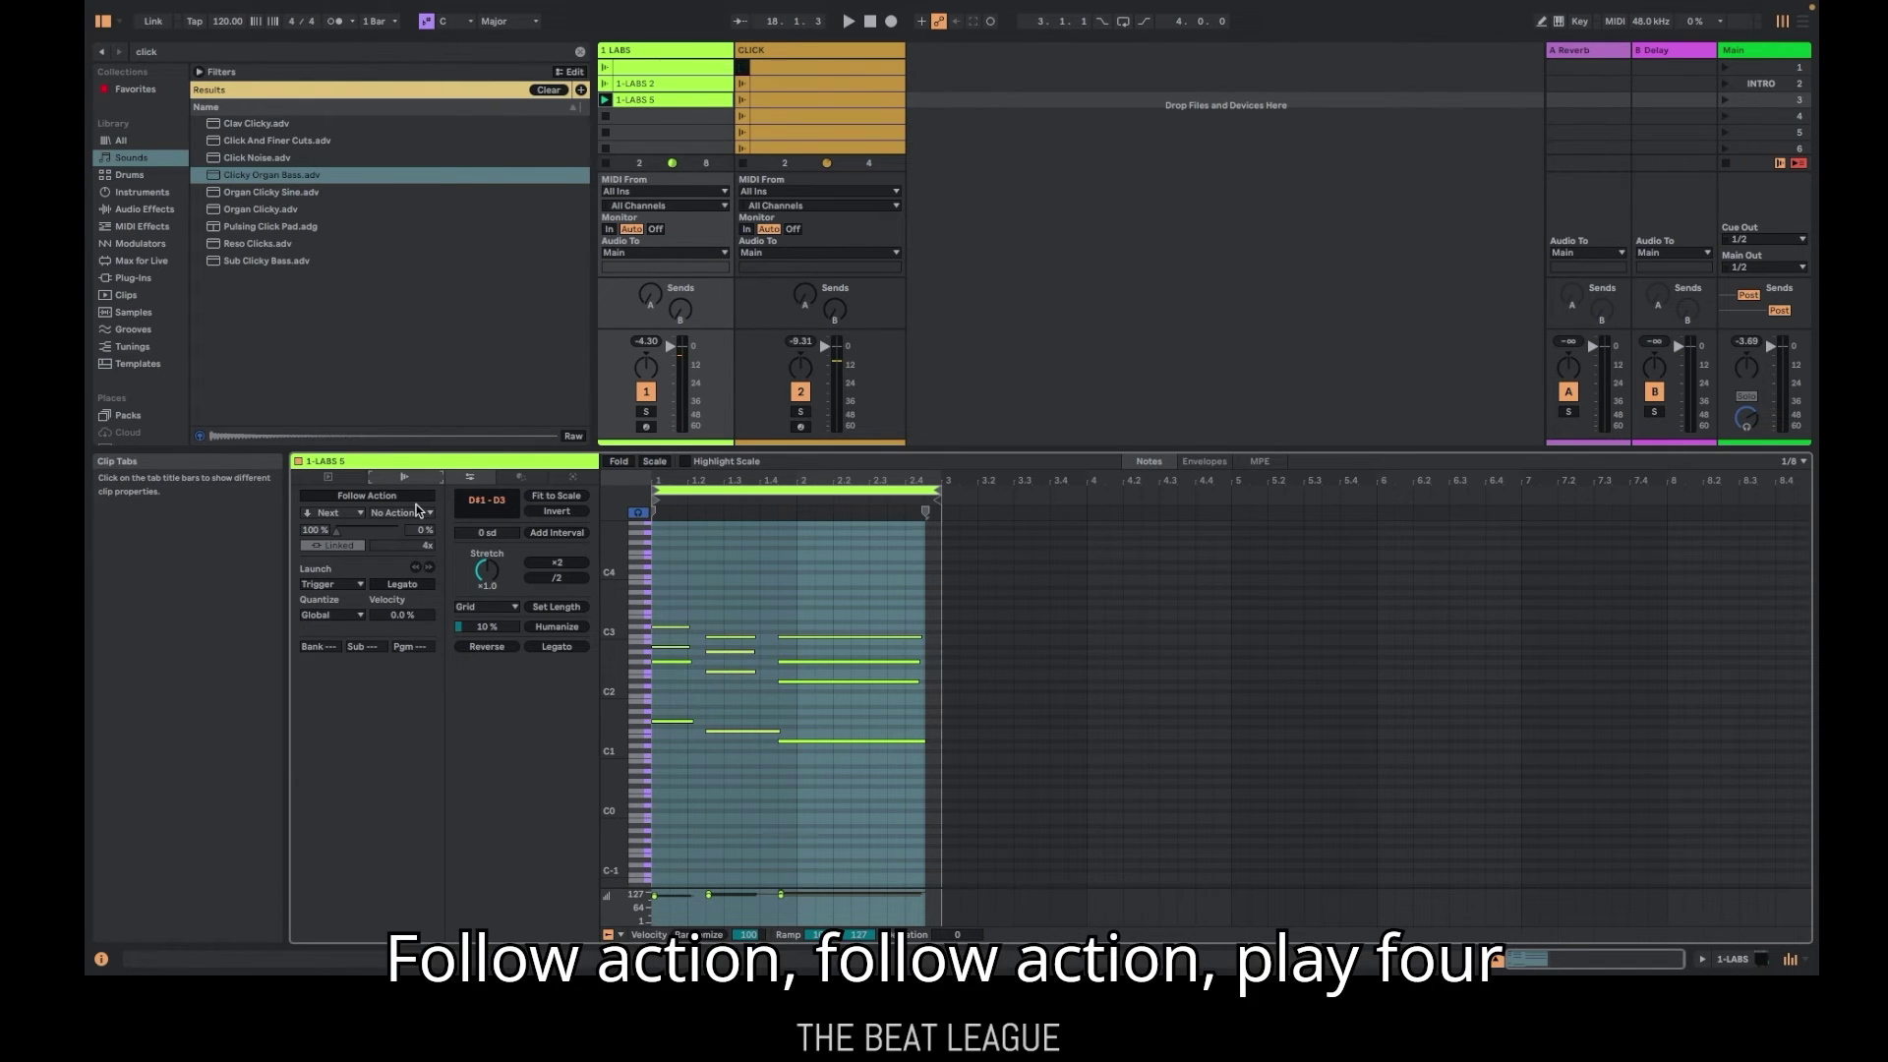
click(393, 497)
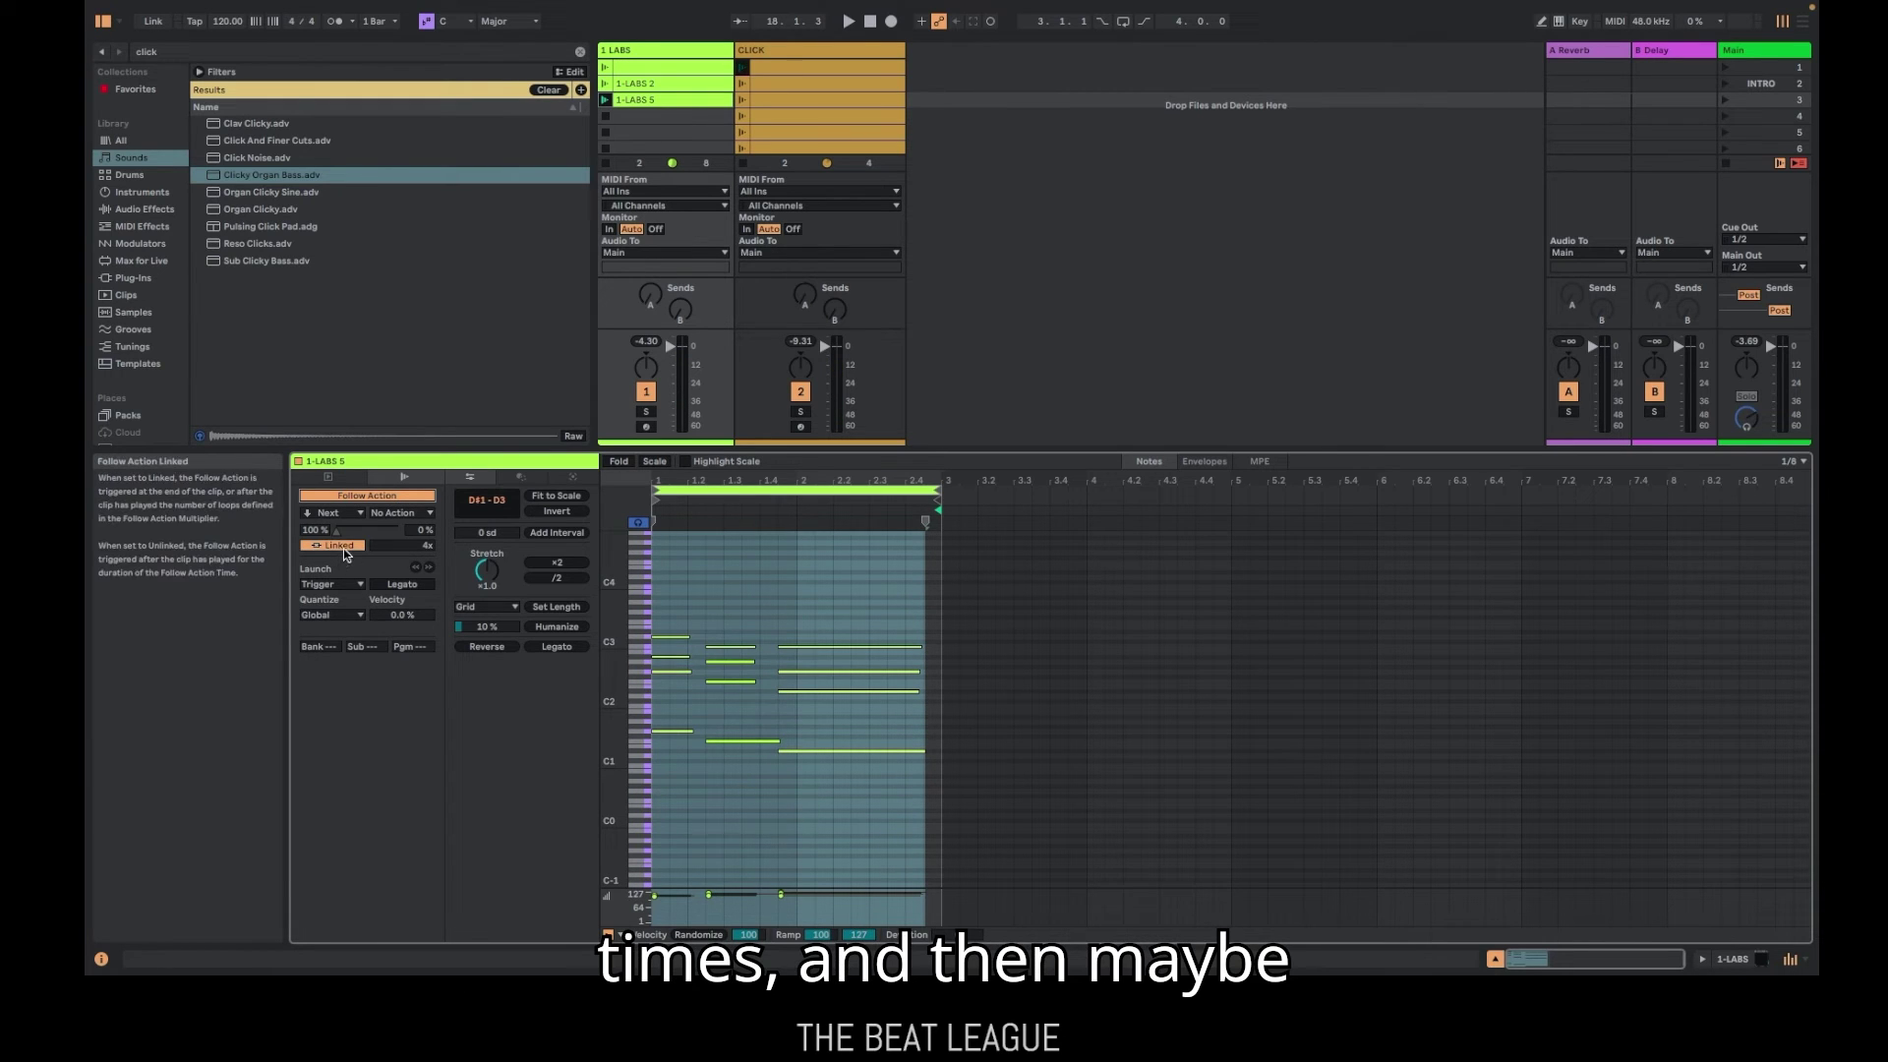
click(332, 512)
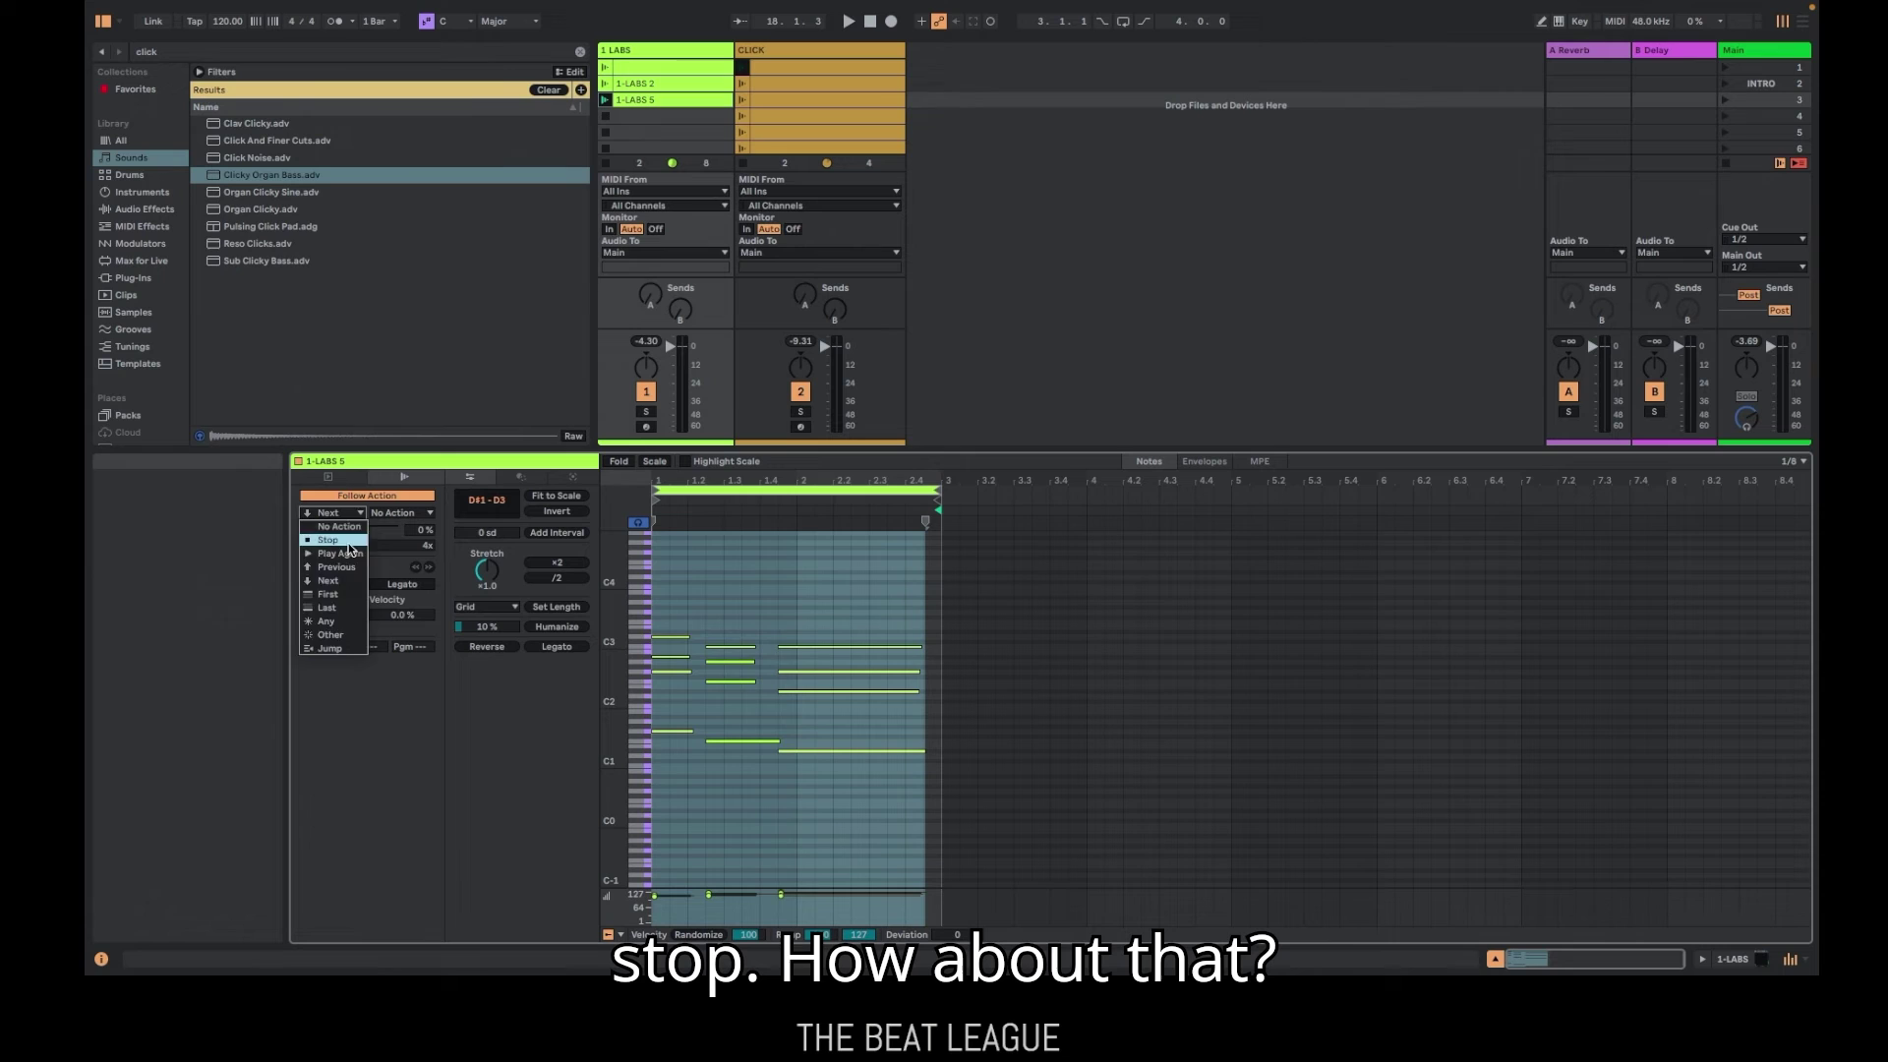
click(334, 541)
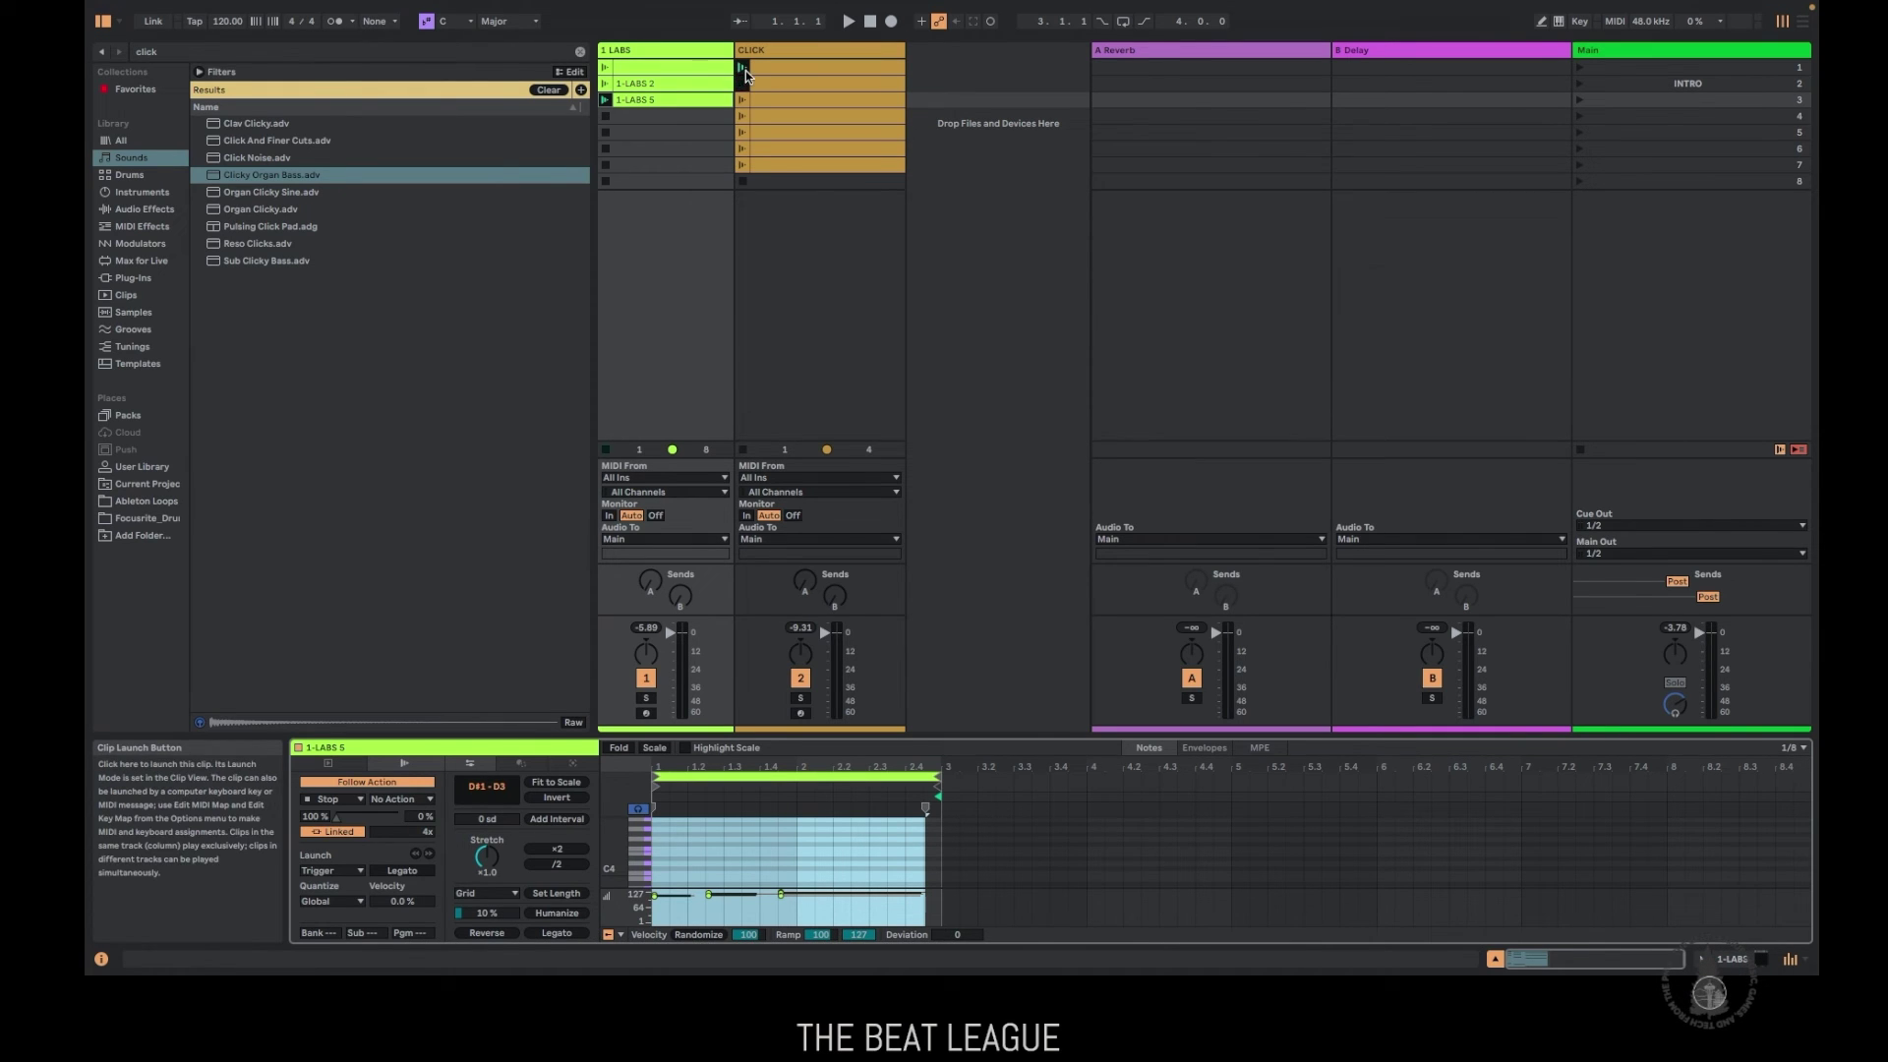
Switch global launch quantization to 1 Bar and select the INTRO scene
click(388, 21)
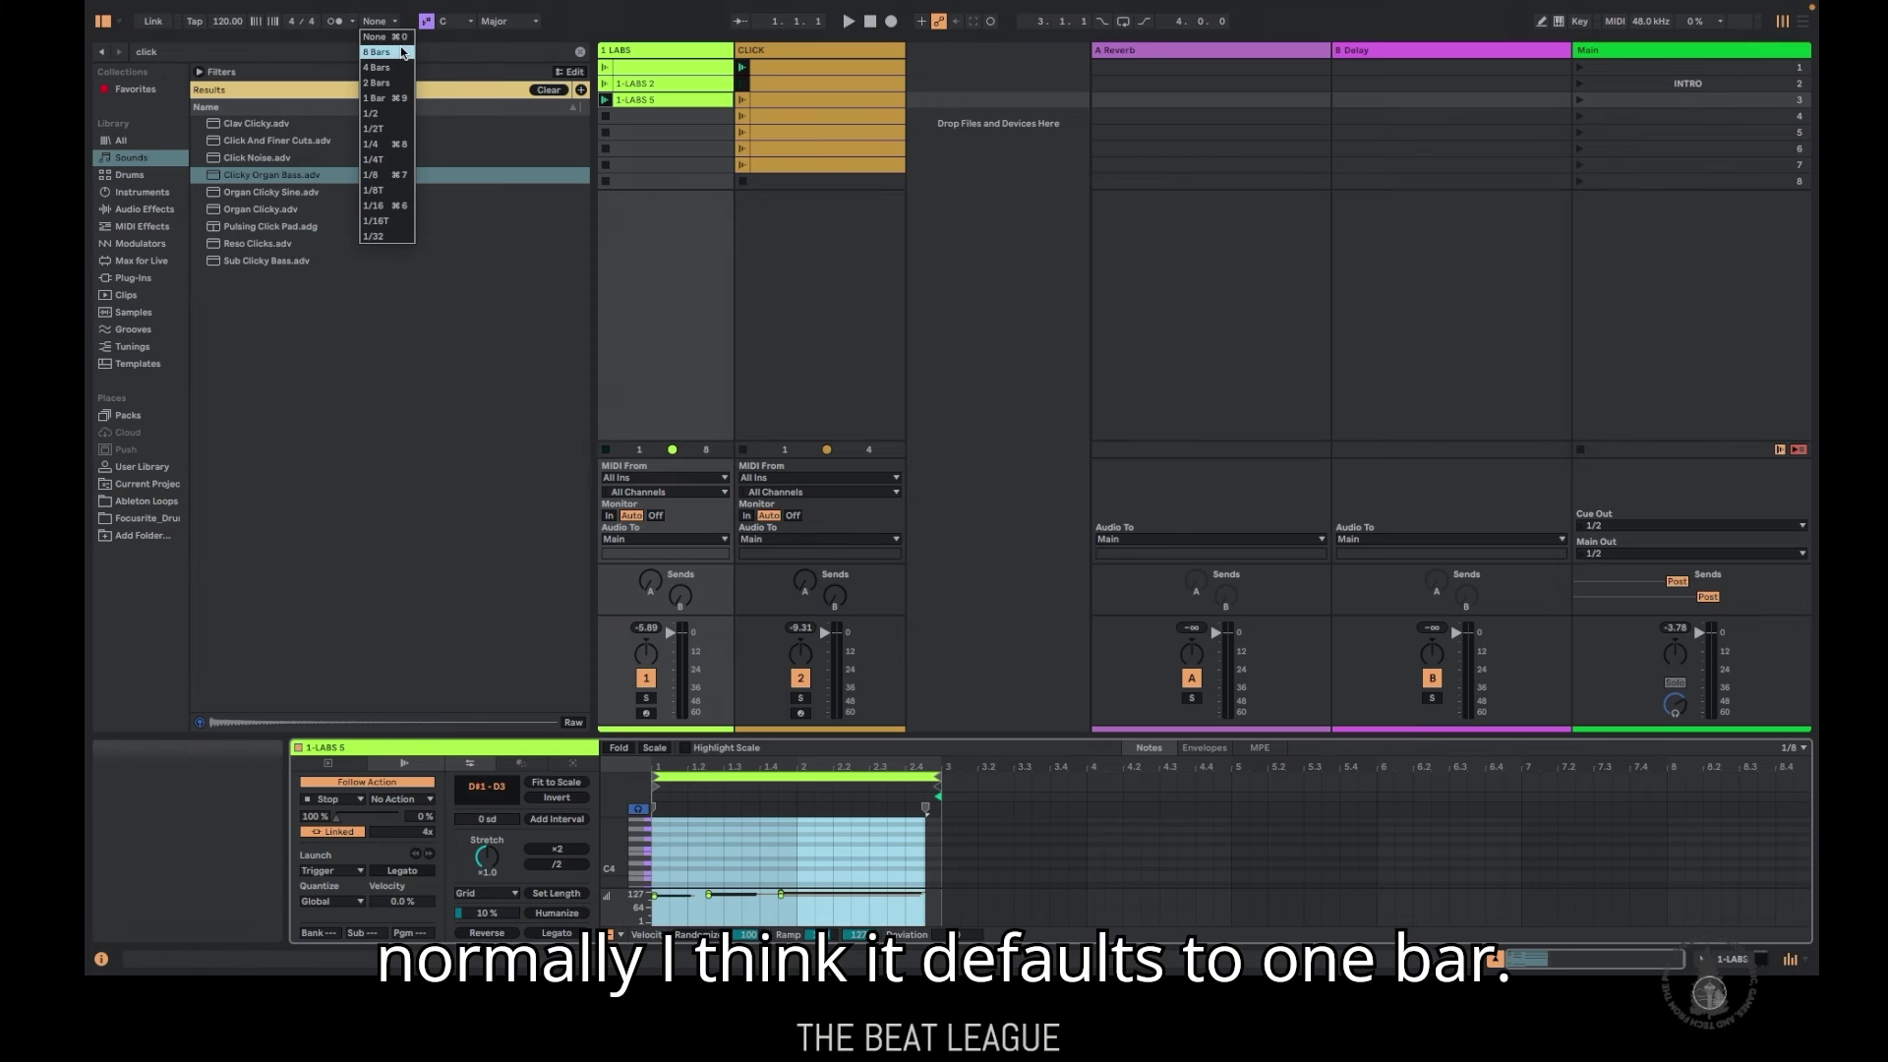
click(377, 98)
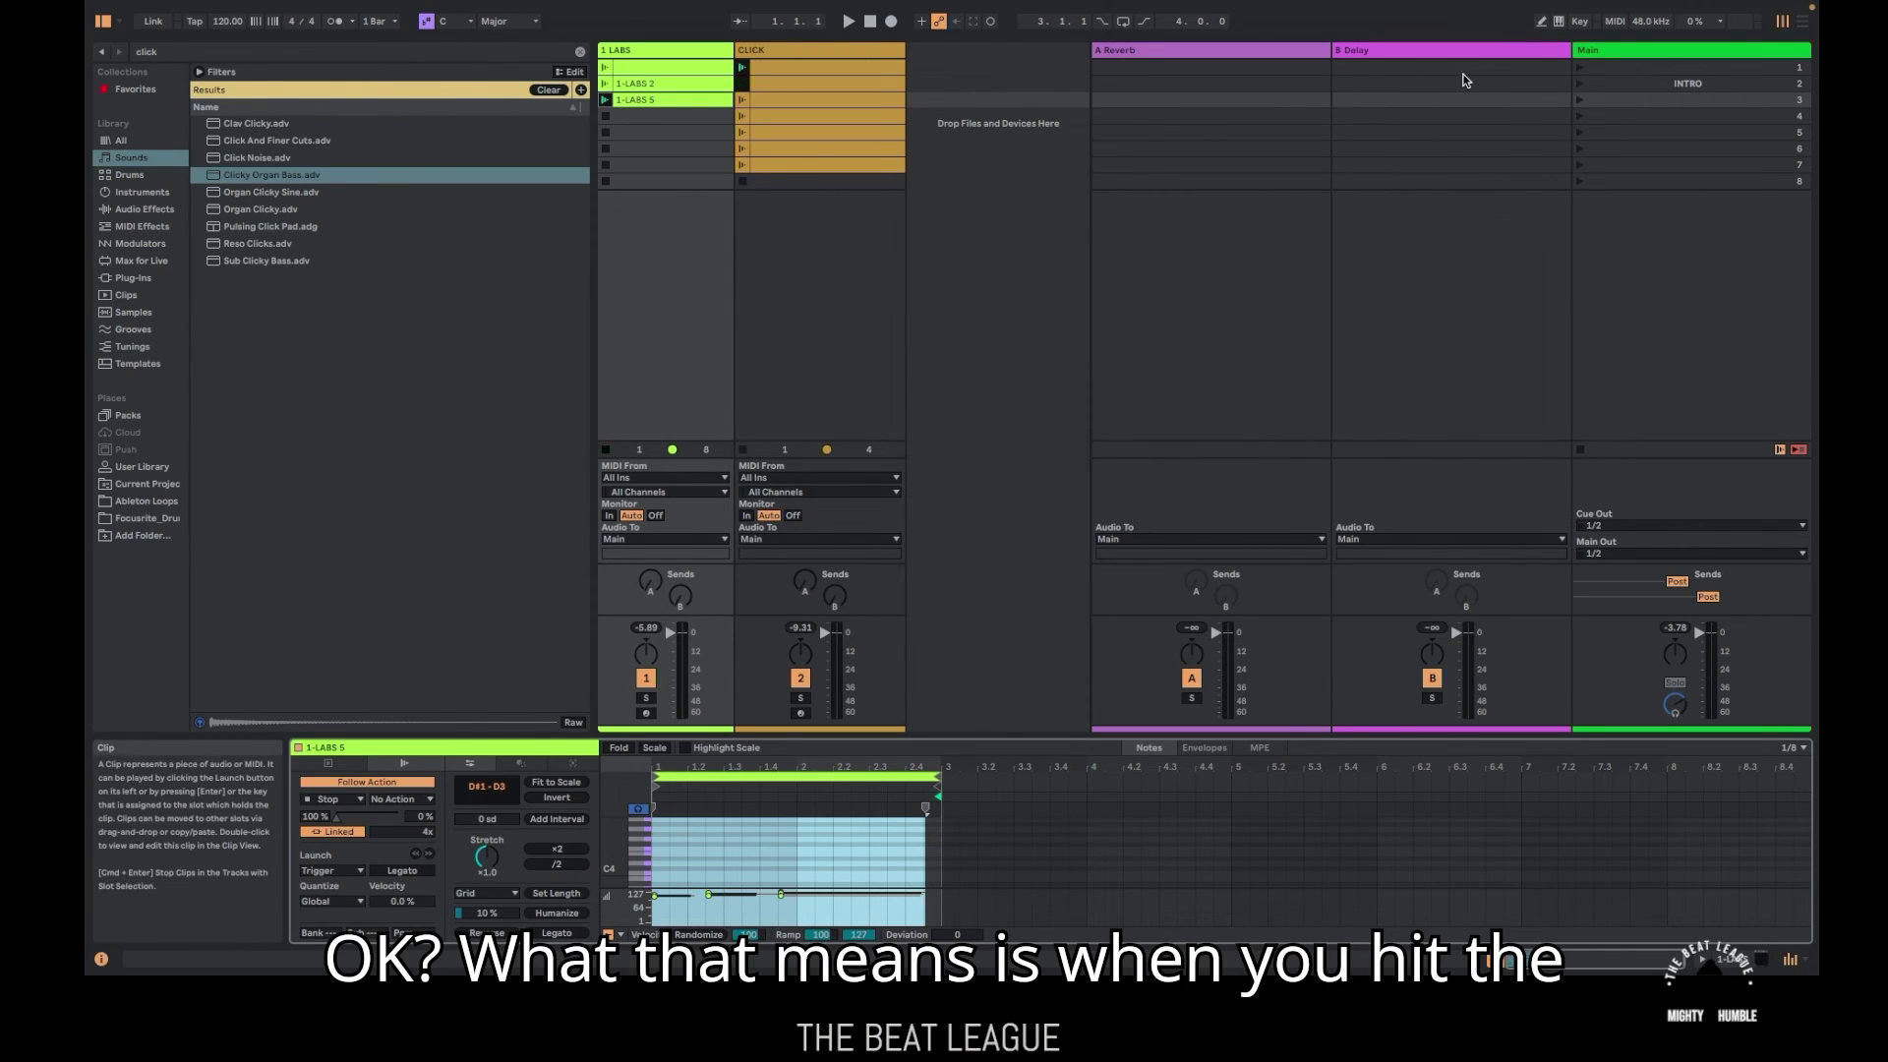
click(1601, 87)
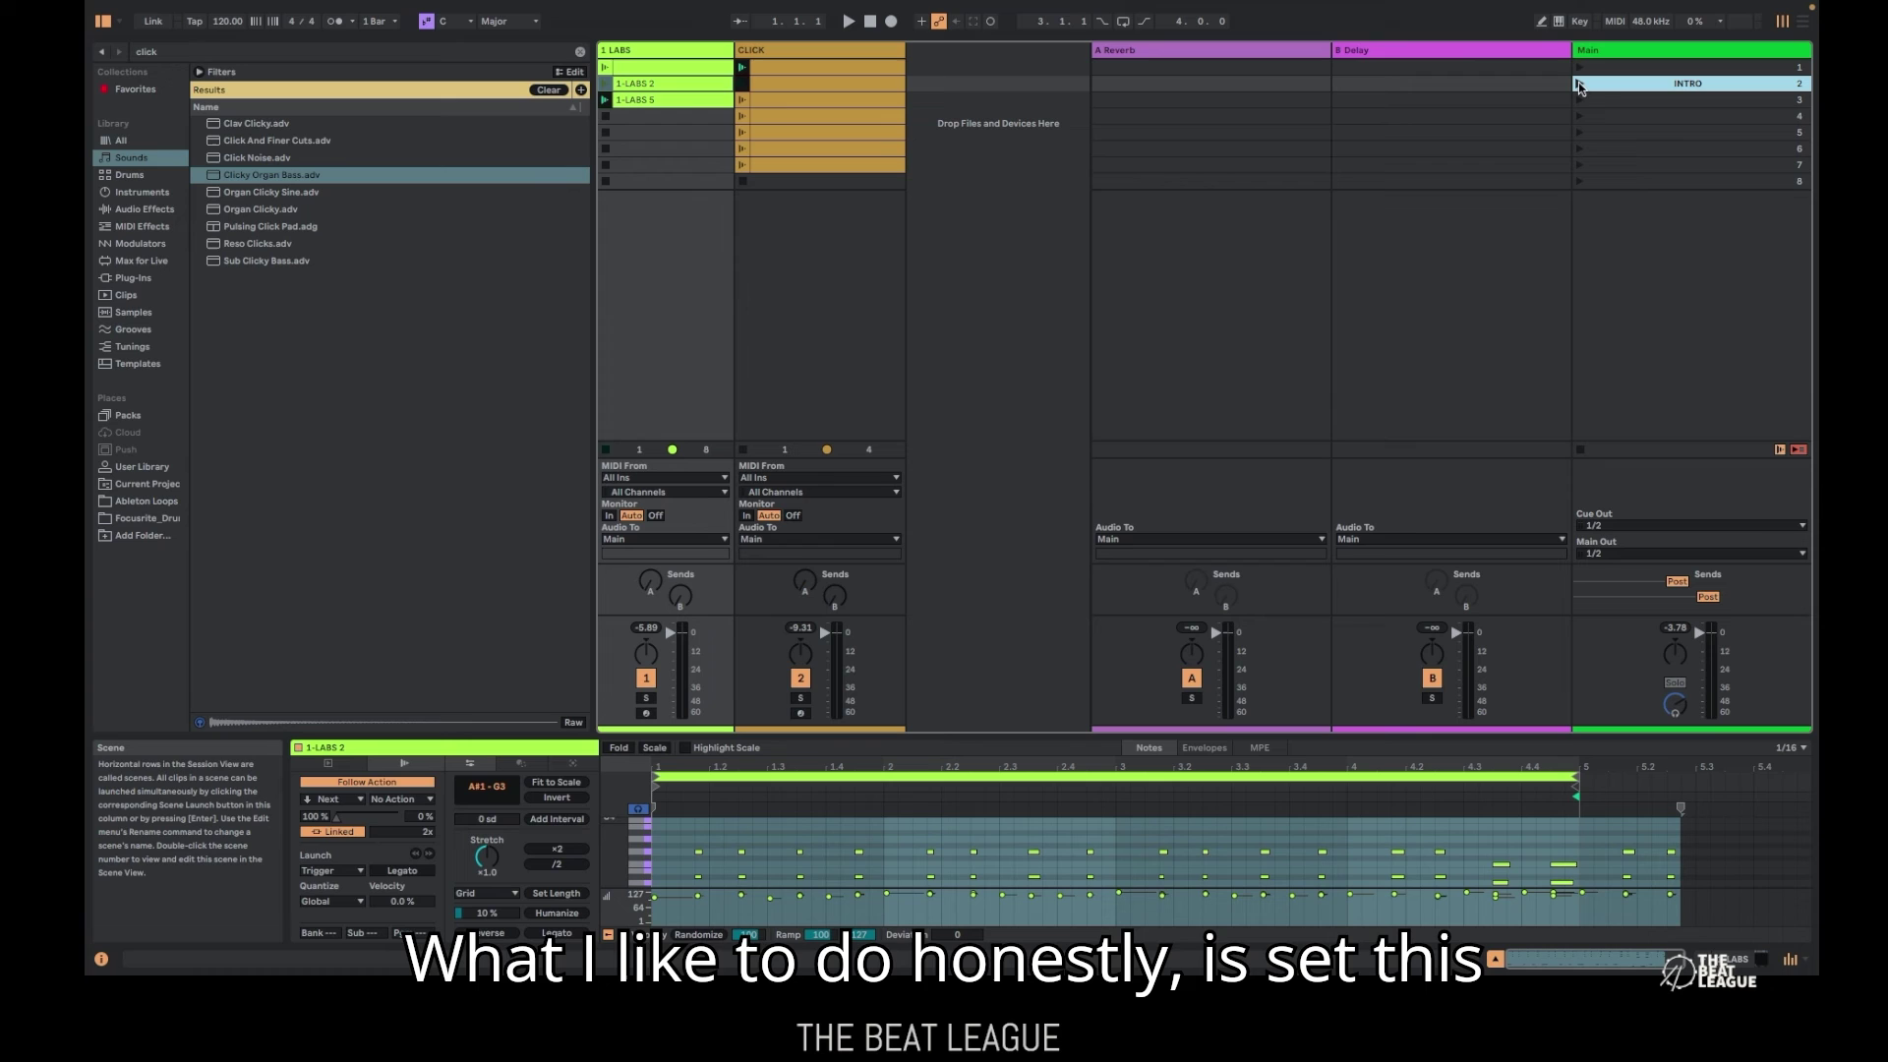
Set launch quantization back to None, launch the INTRO scene, then stop playback
click(379, 21)
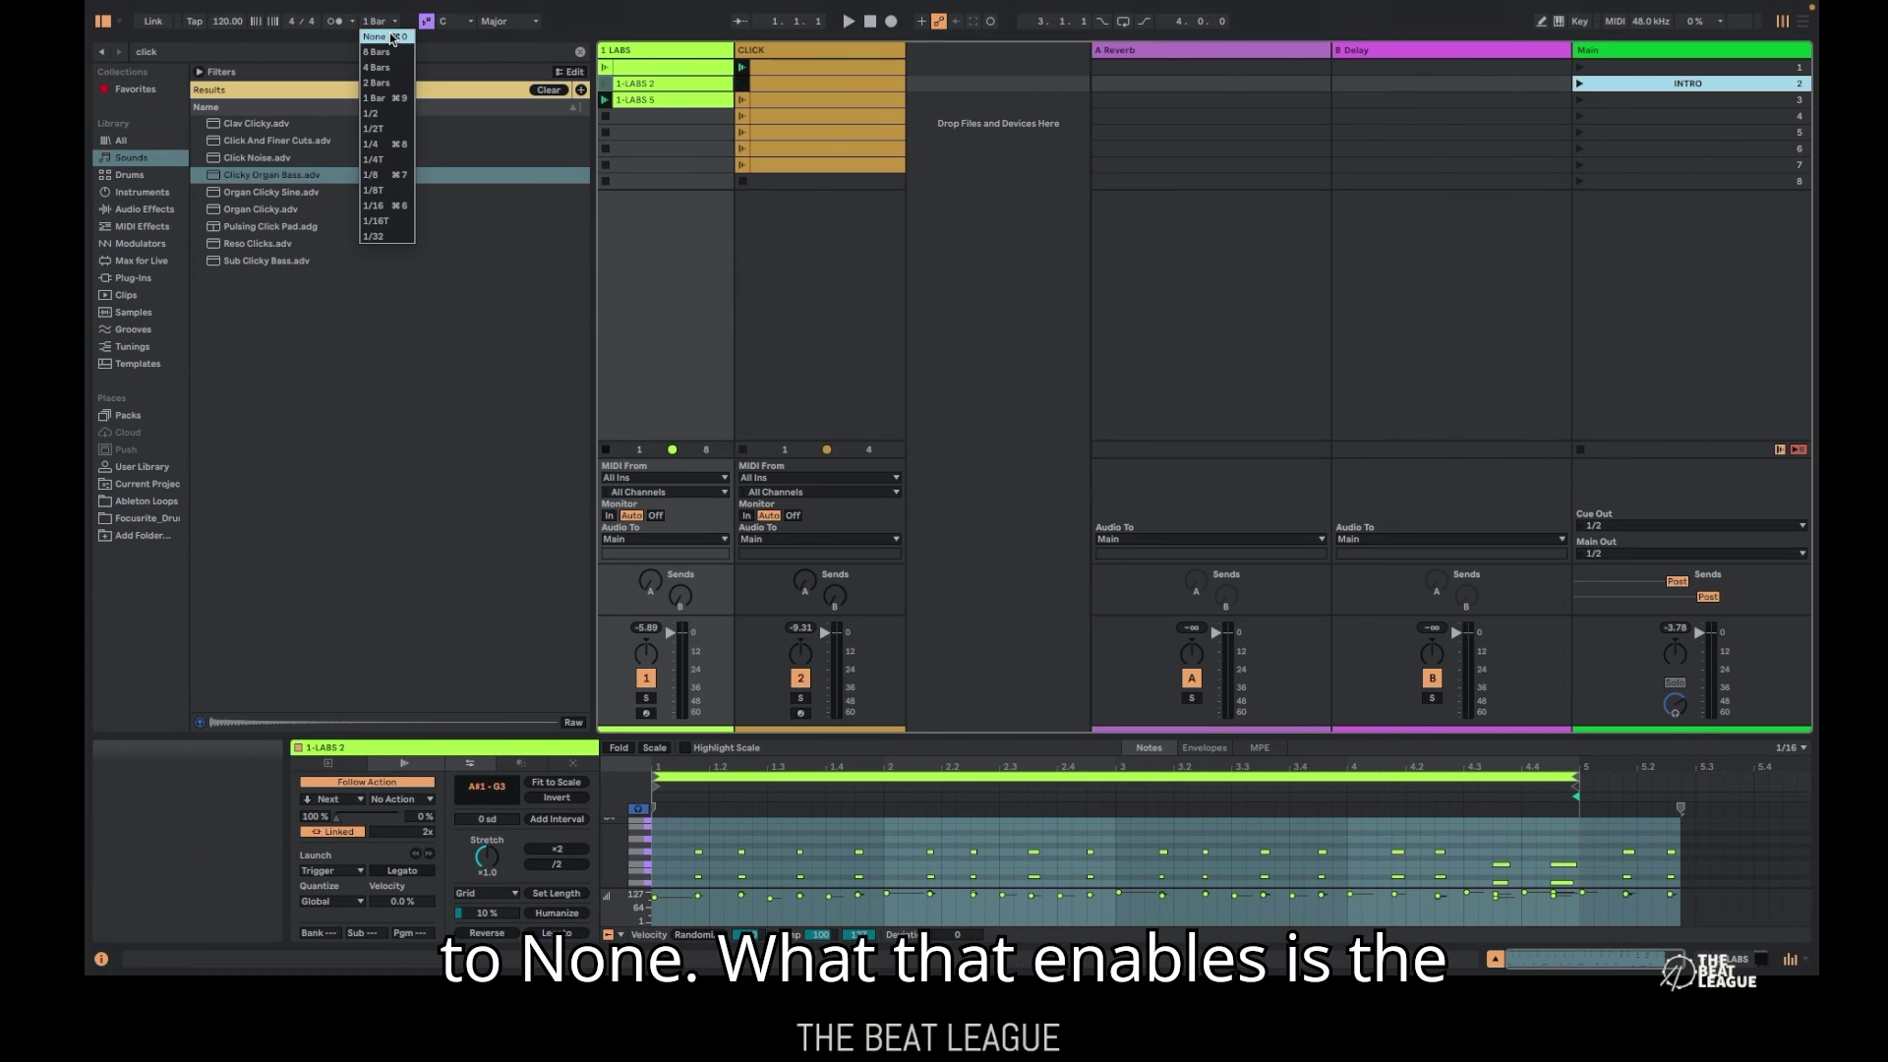
click(391, 42)
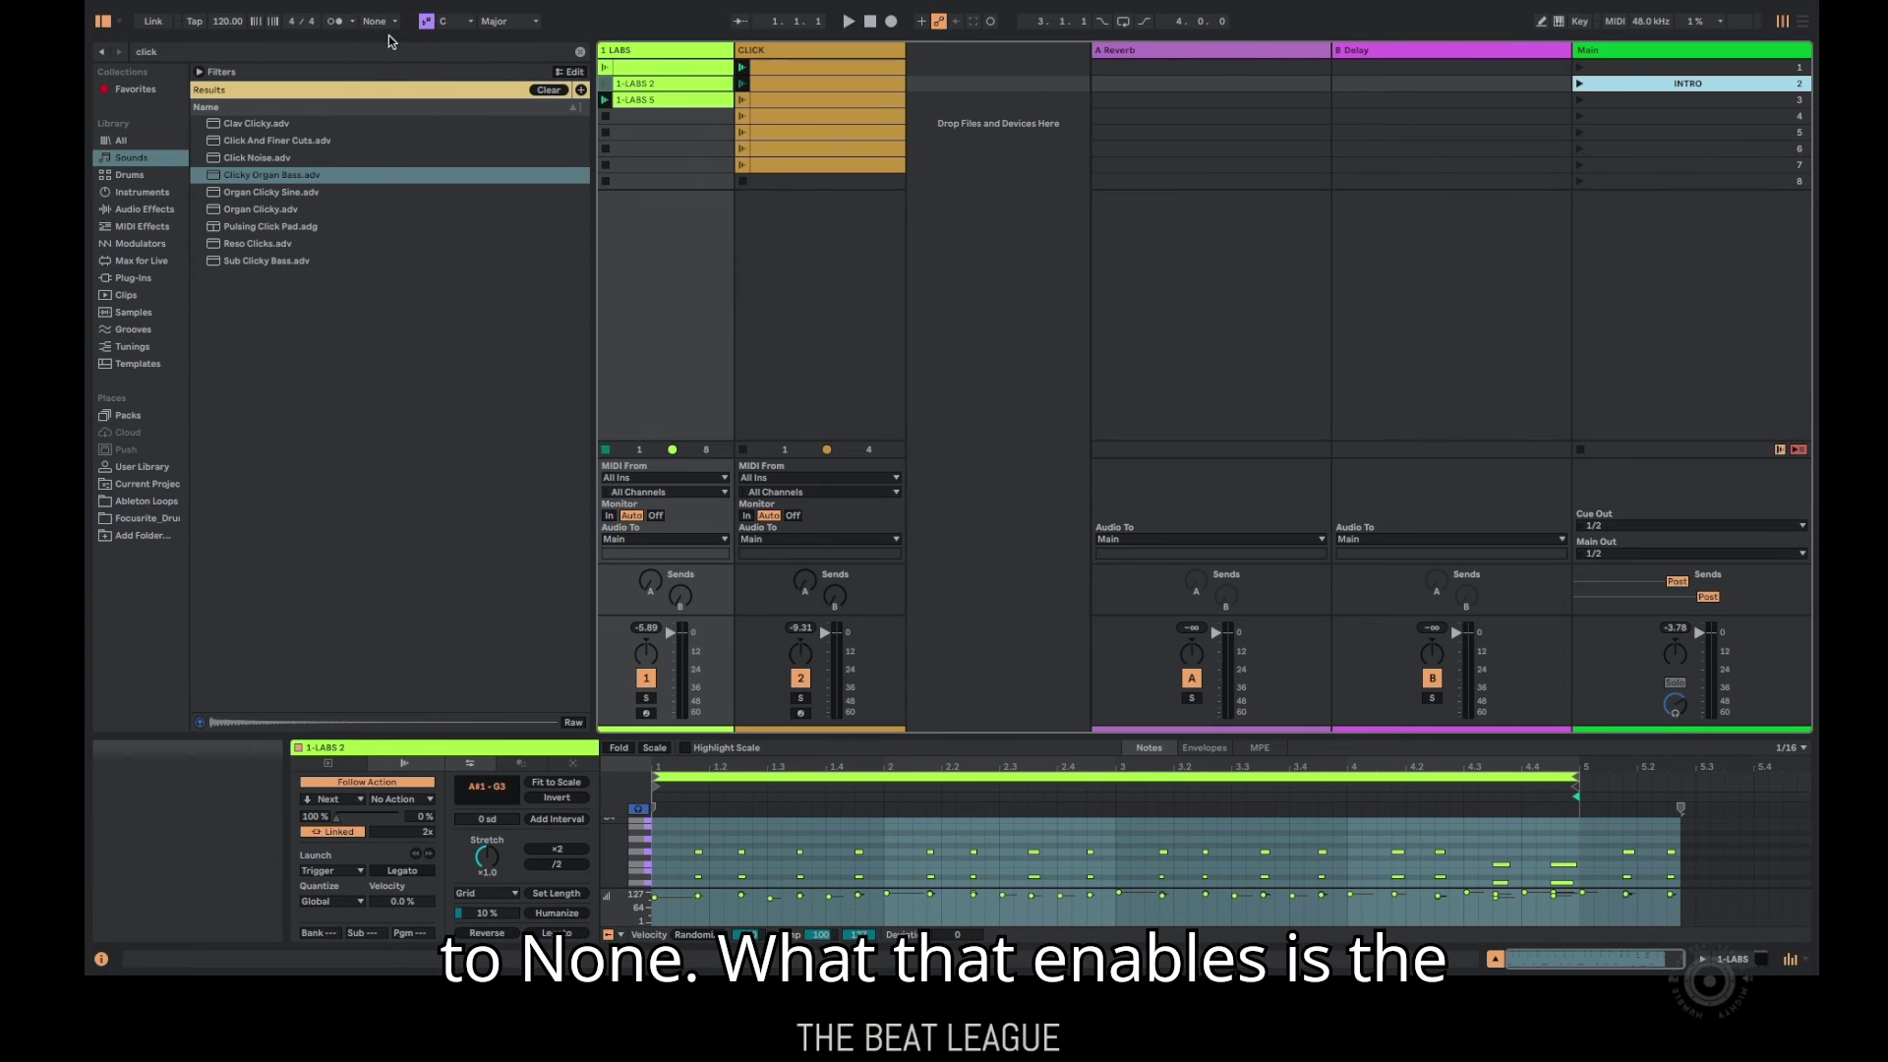
click(1577, 85)
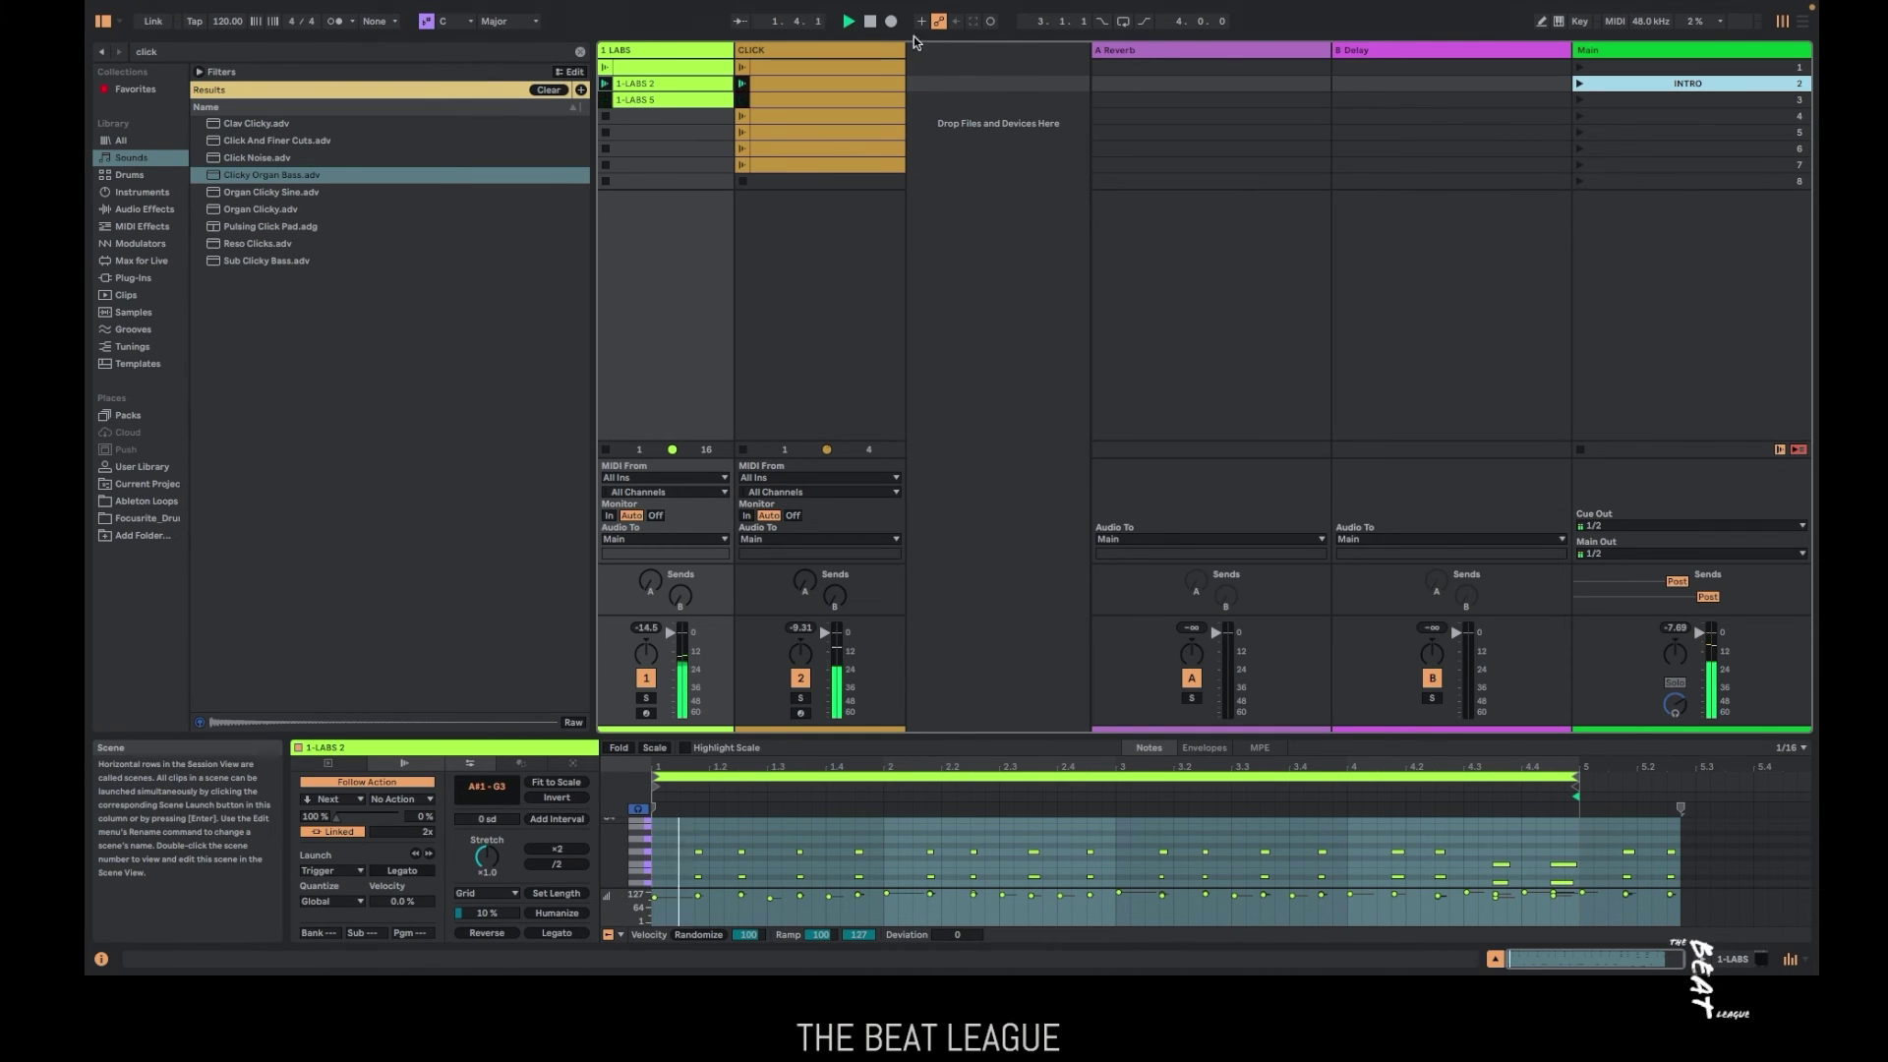
key(space)
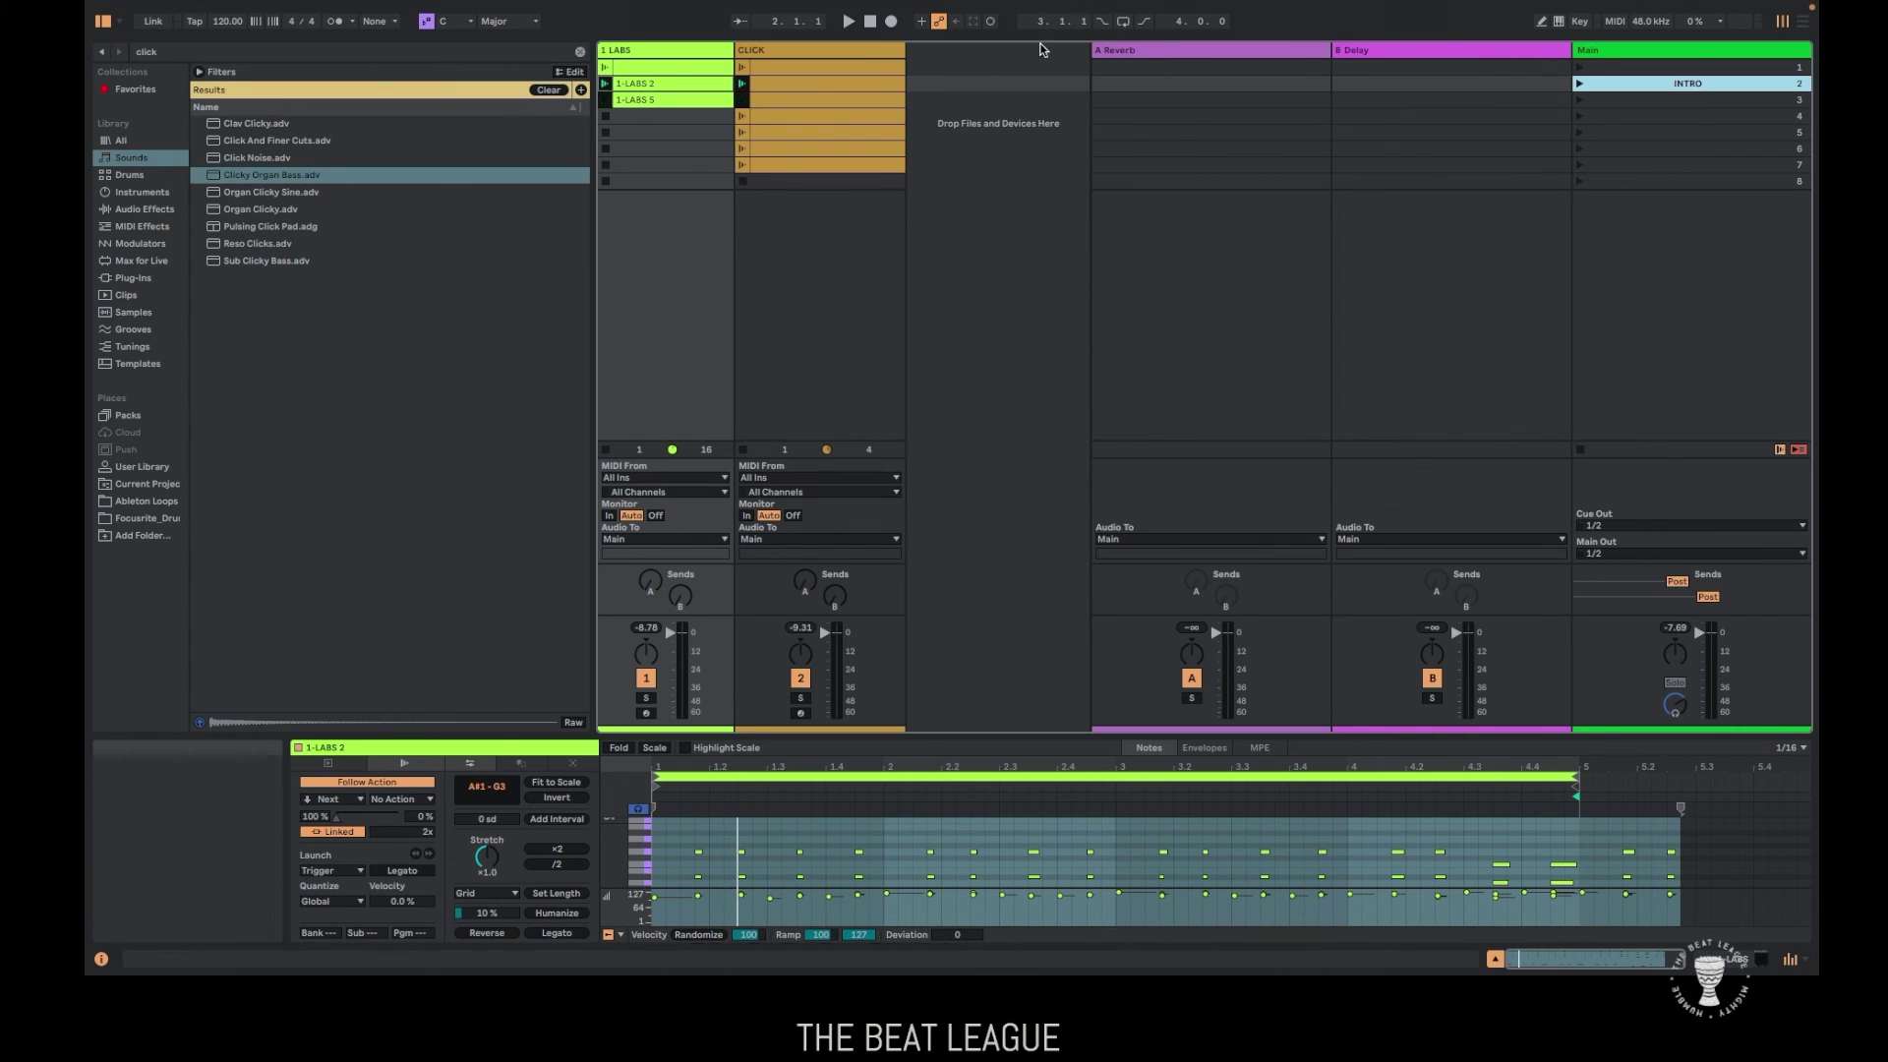
Launch scene 3, stop it, and launch scene 3 again with no quantization delay
click(1577, 100)
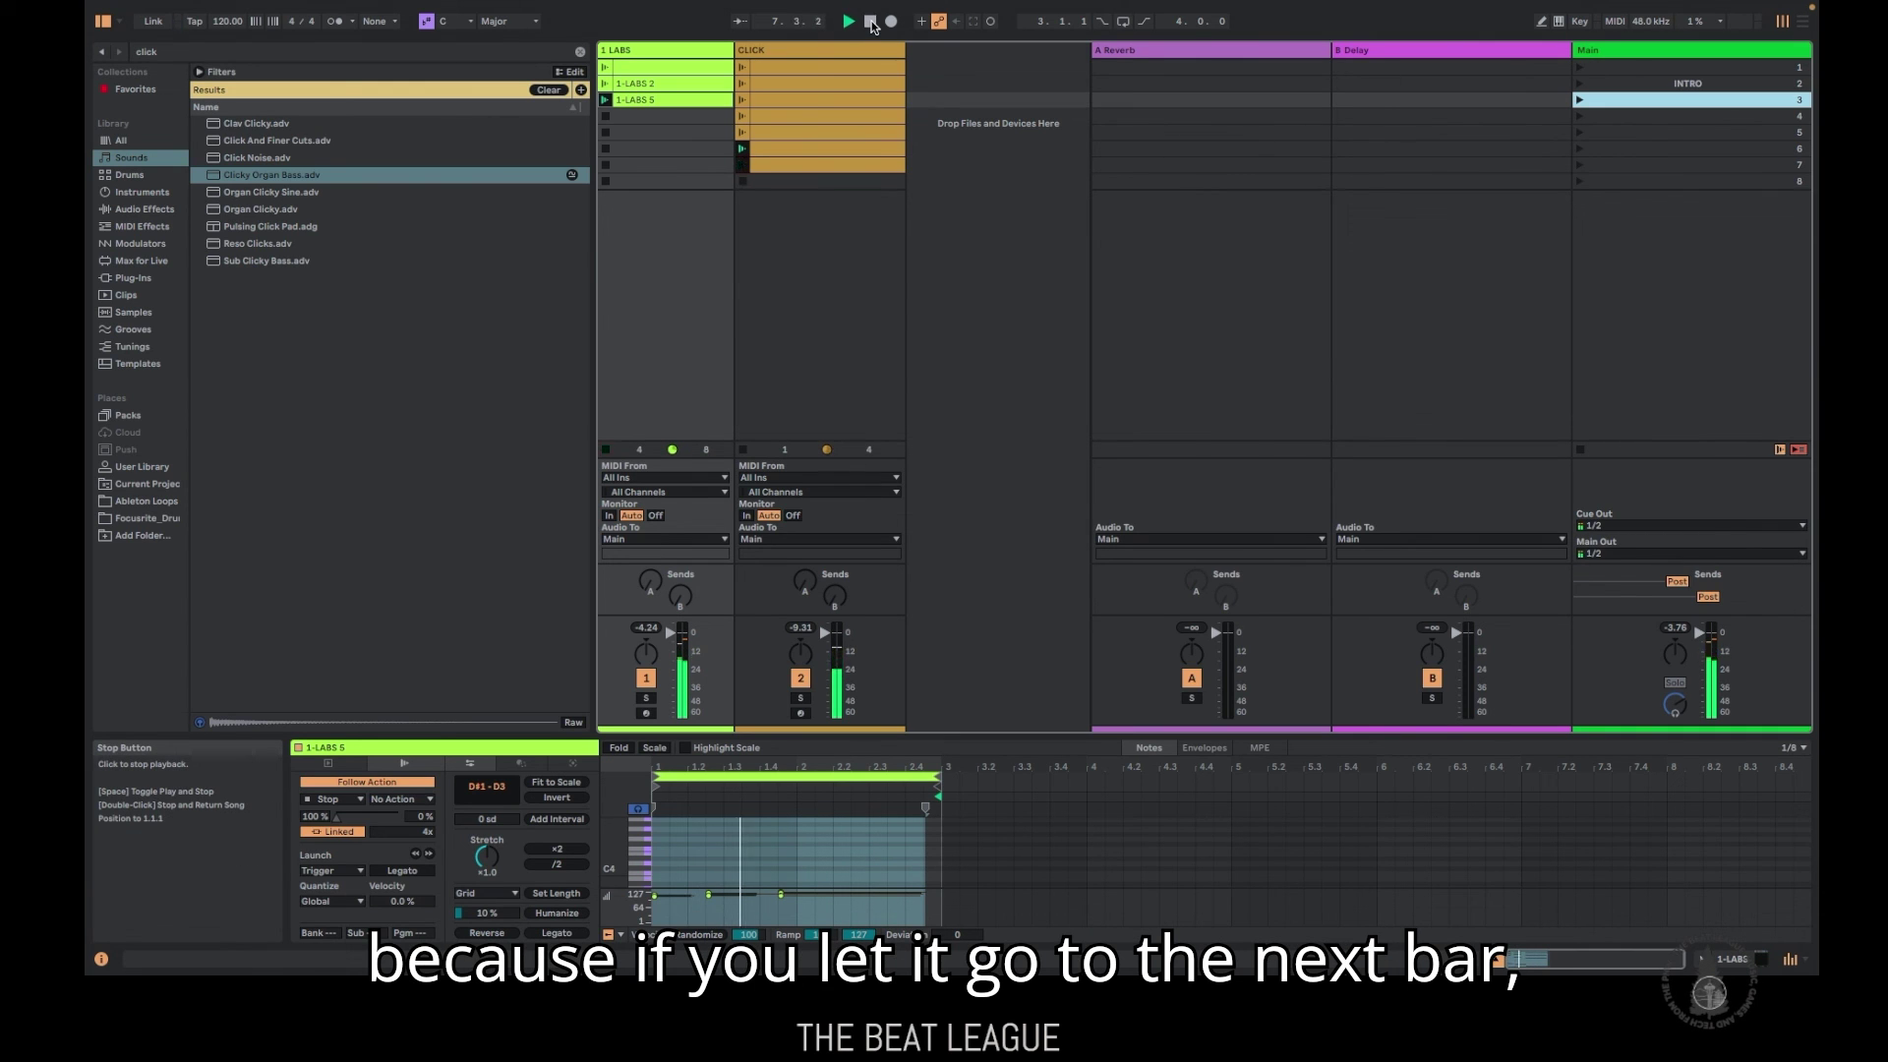
click(870, 22)
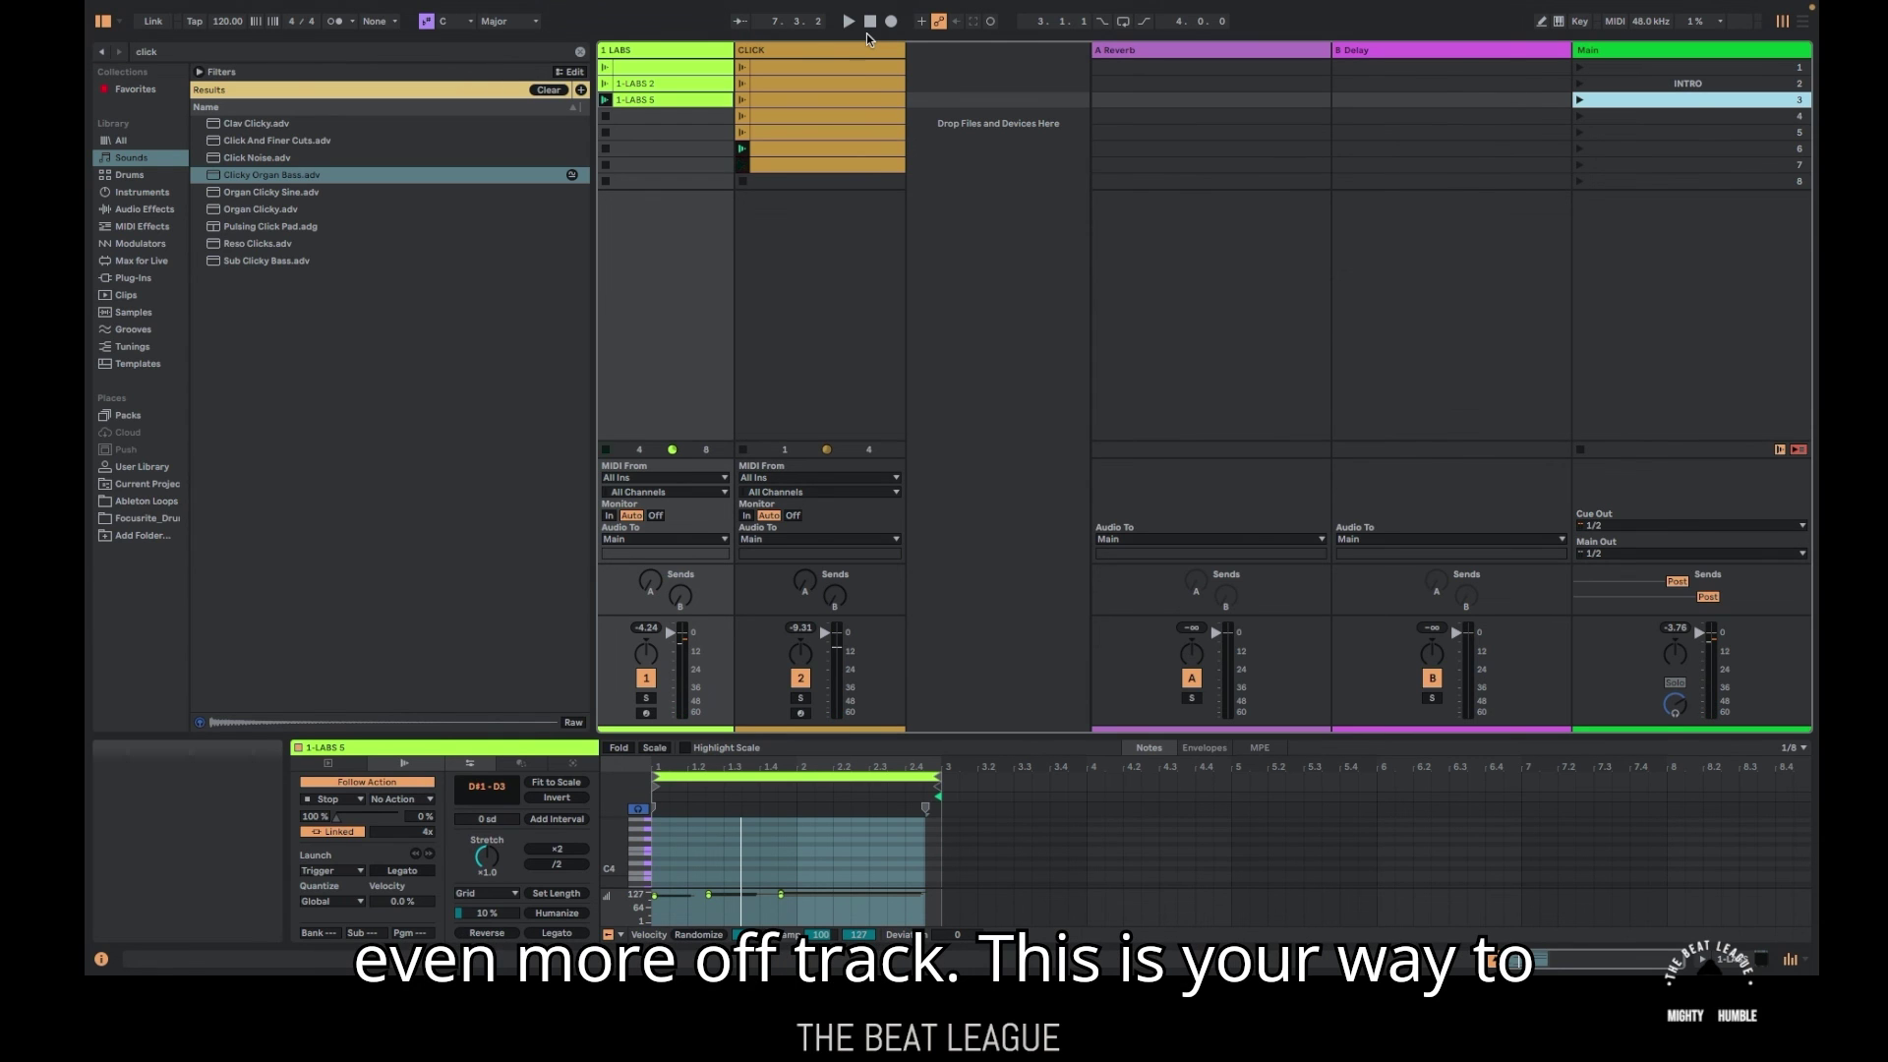
click(1579, 100)
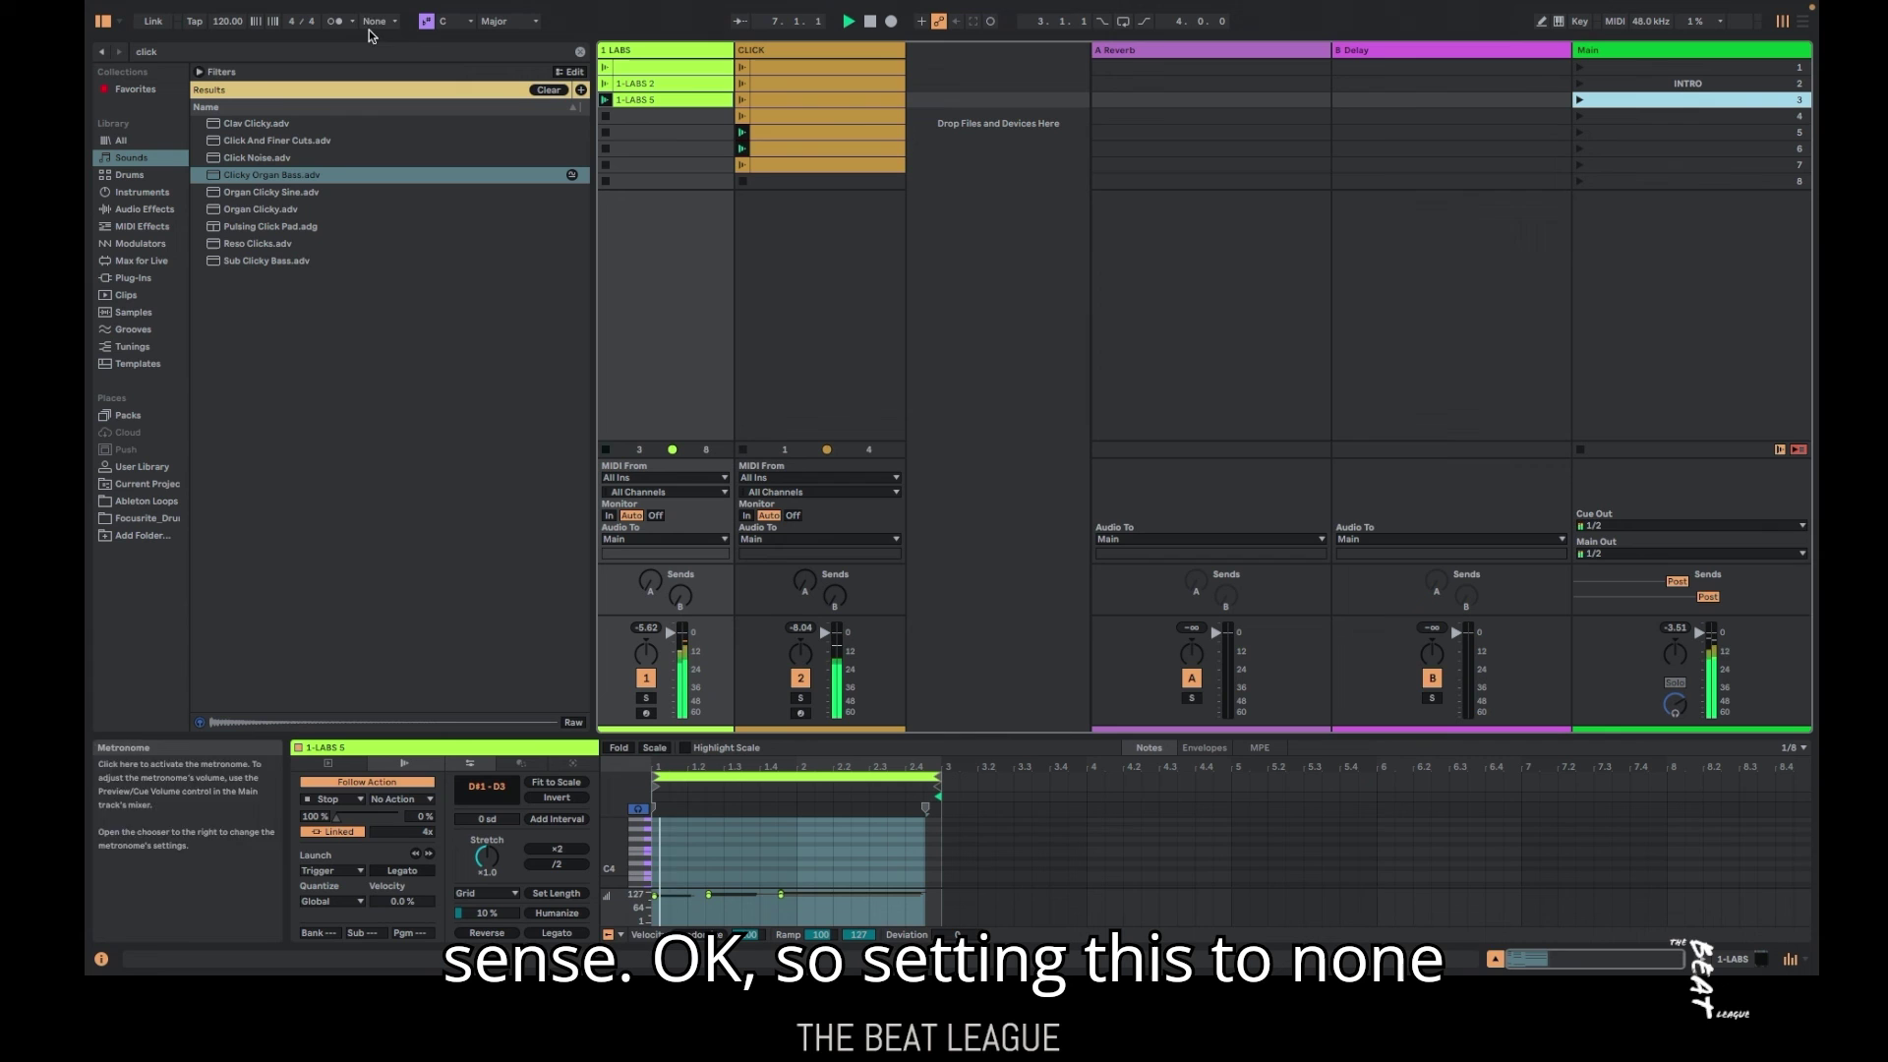
Relaunch scene 3 and later stop playback from the transport
click(1578, 99)
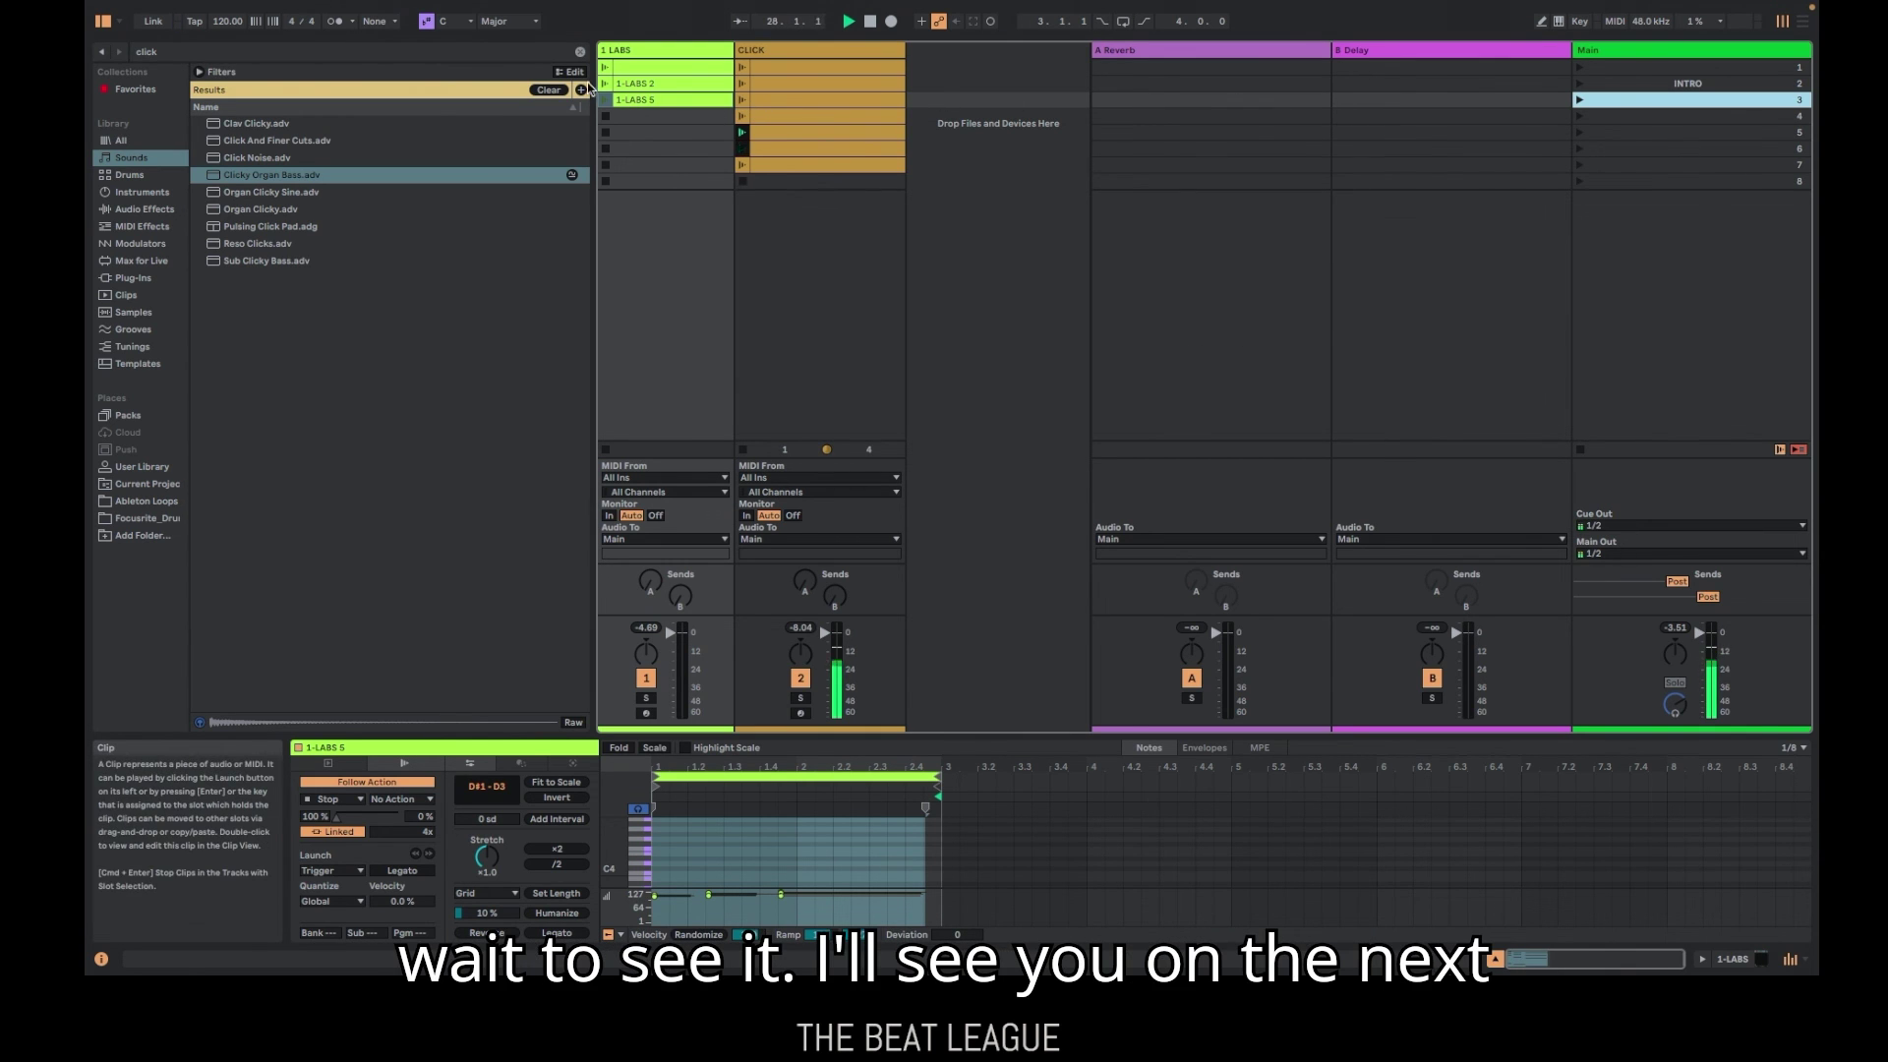
click(874, 22)
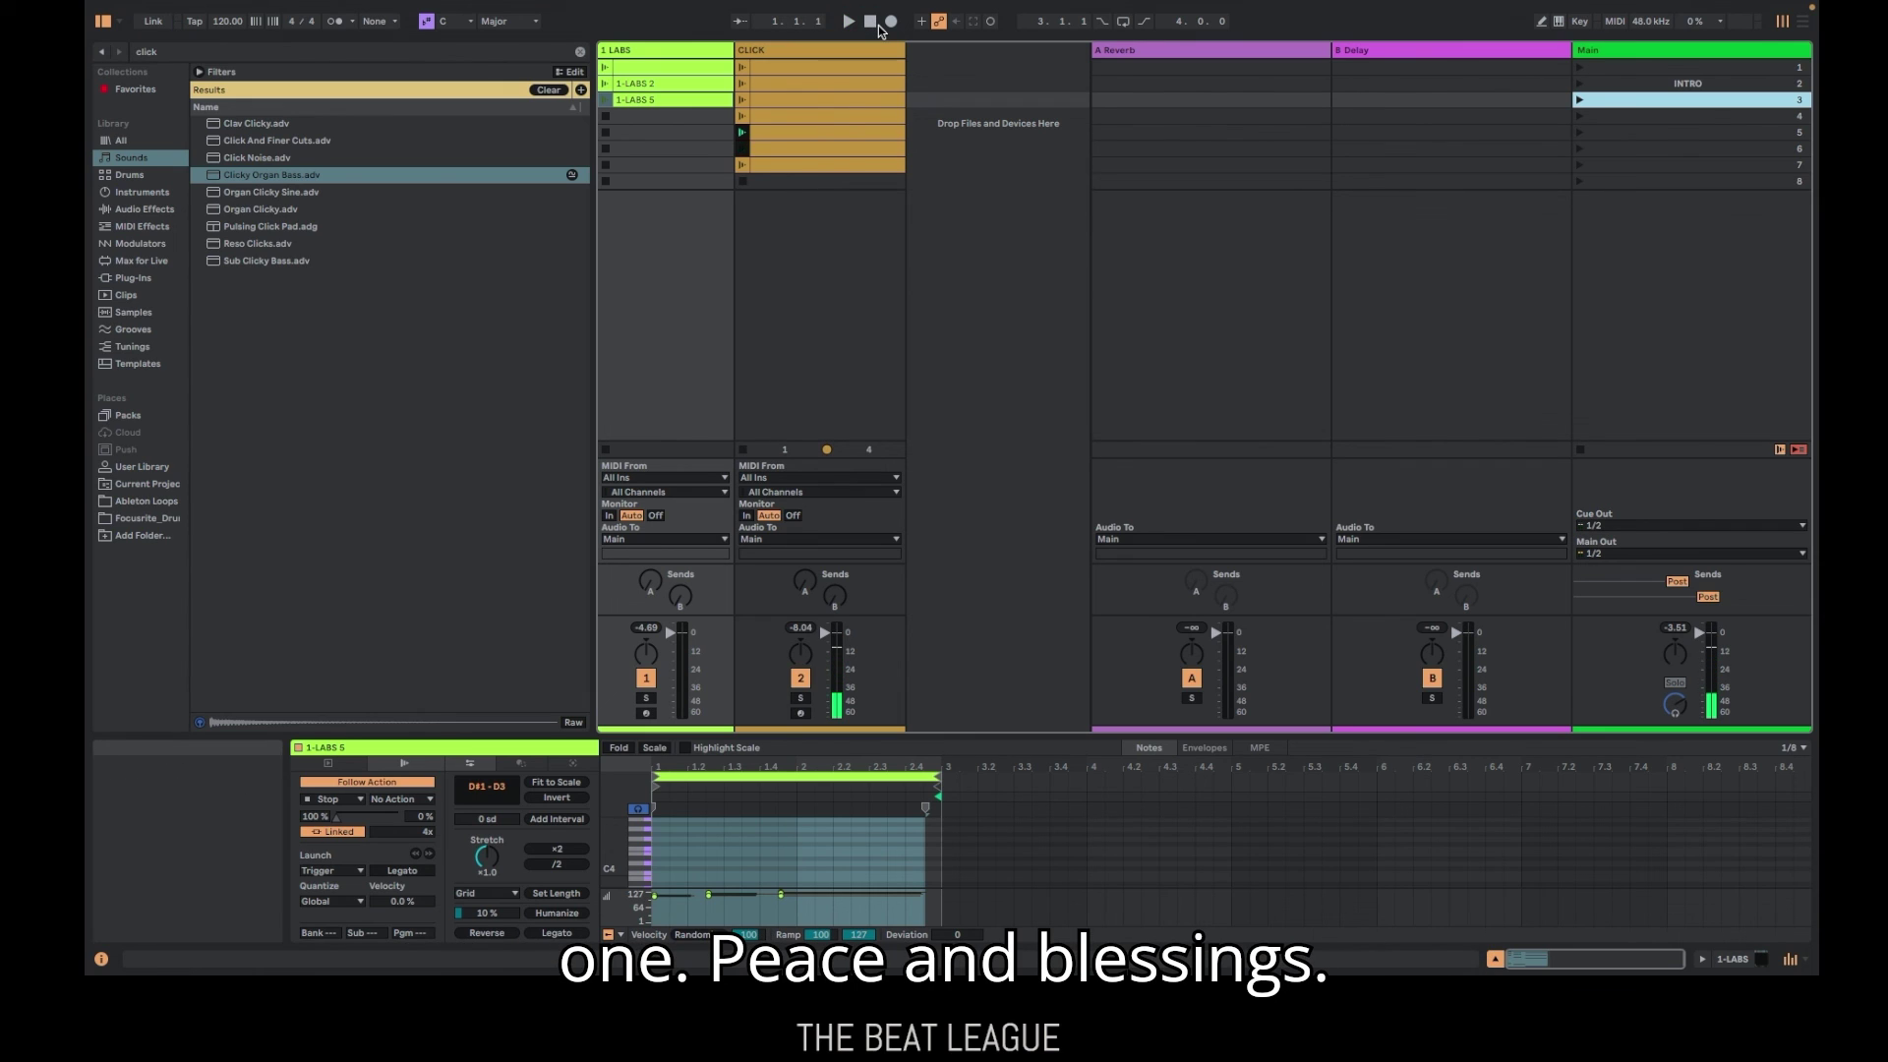